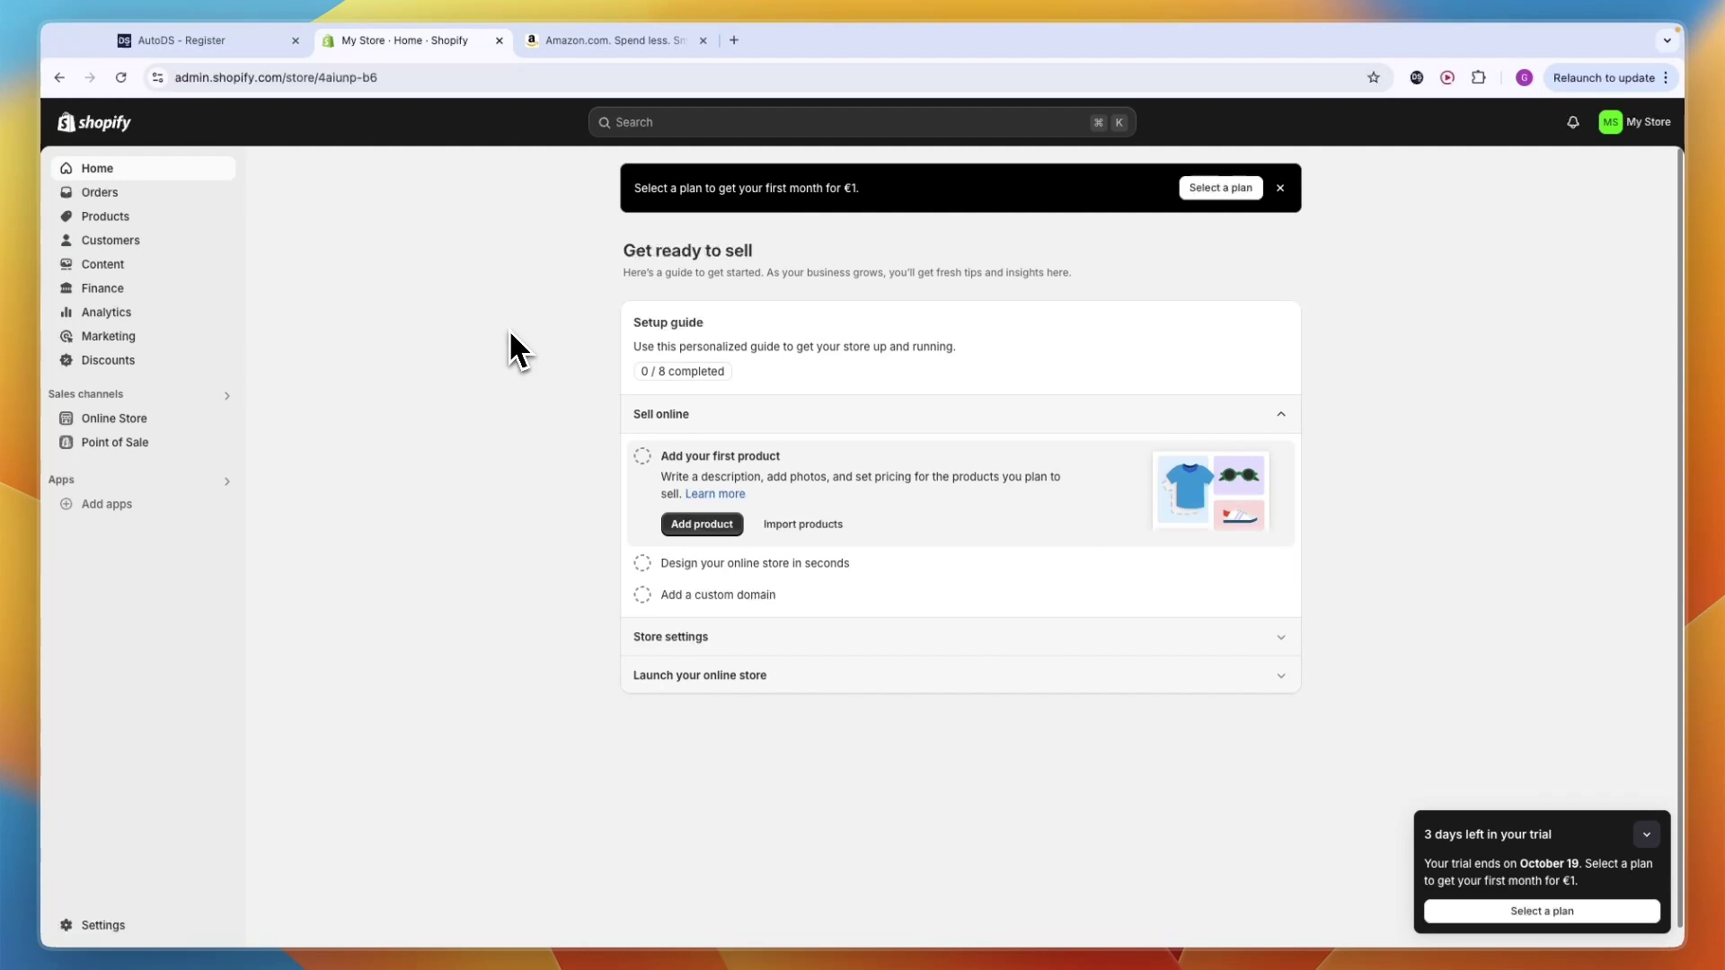
# Switch from the Shopify admin home to the Amazon.com tab's home page.
pyautogui.hotkey('ctrl', 'Tab')
pyautogui.hotkey('ctrl', 'shift', 'Tab')
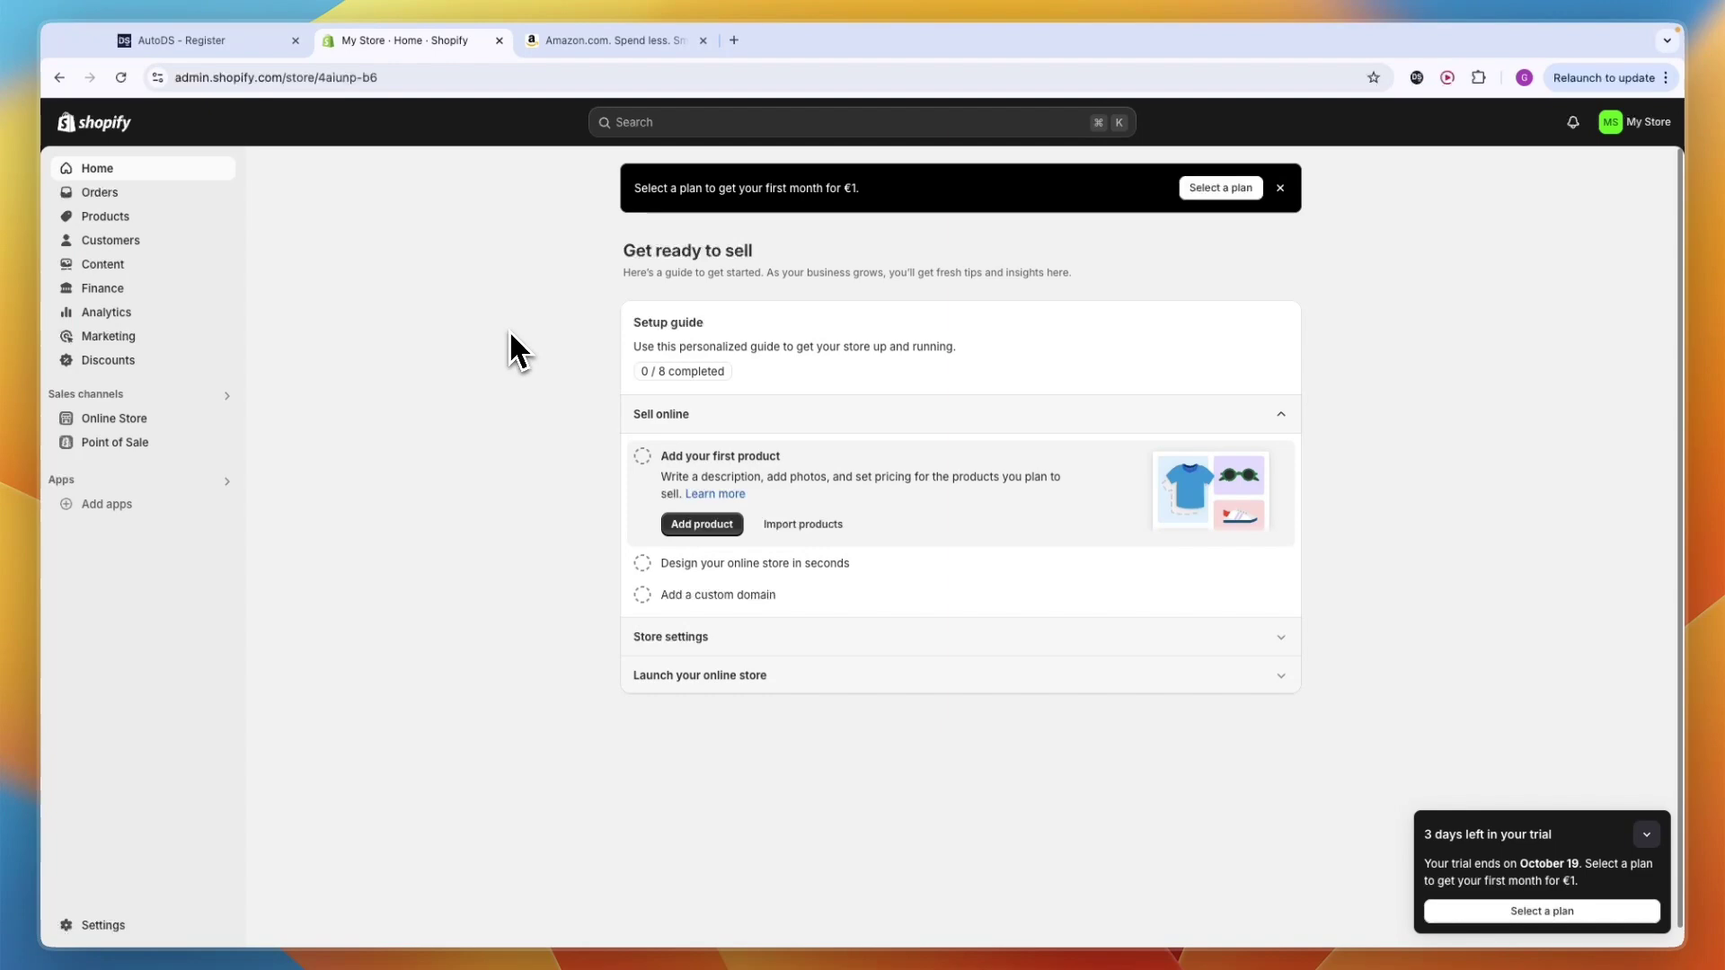
pyautogui.hotkey('ctrl', 'Tab')
# Scroll through the Amazon home page deals, then go back to the Shopify admin tab.
pyautogui.scroll(-2, 440, 410)
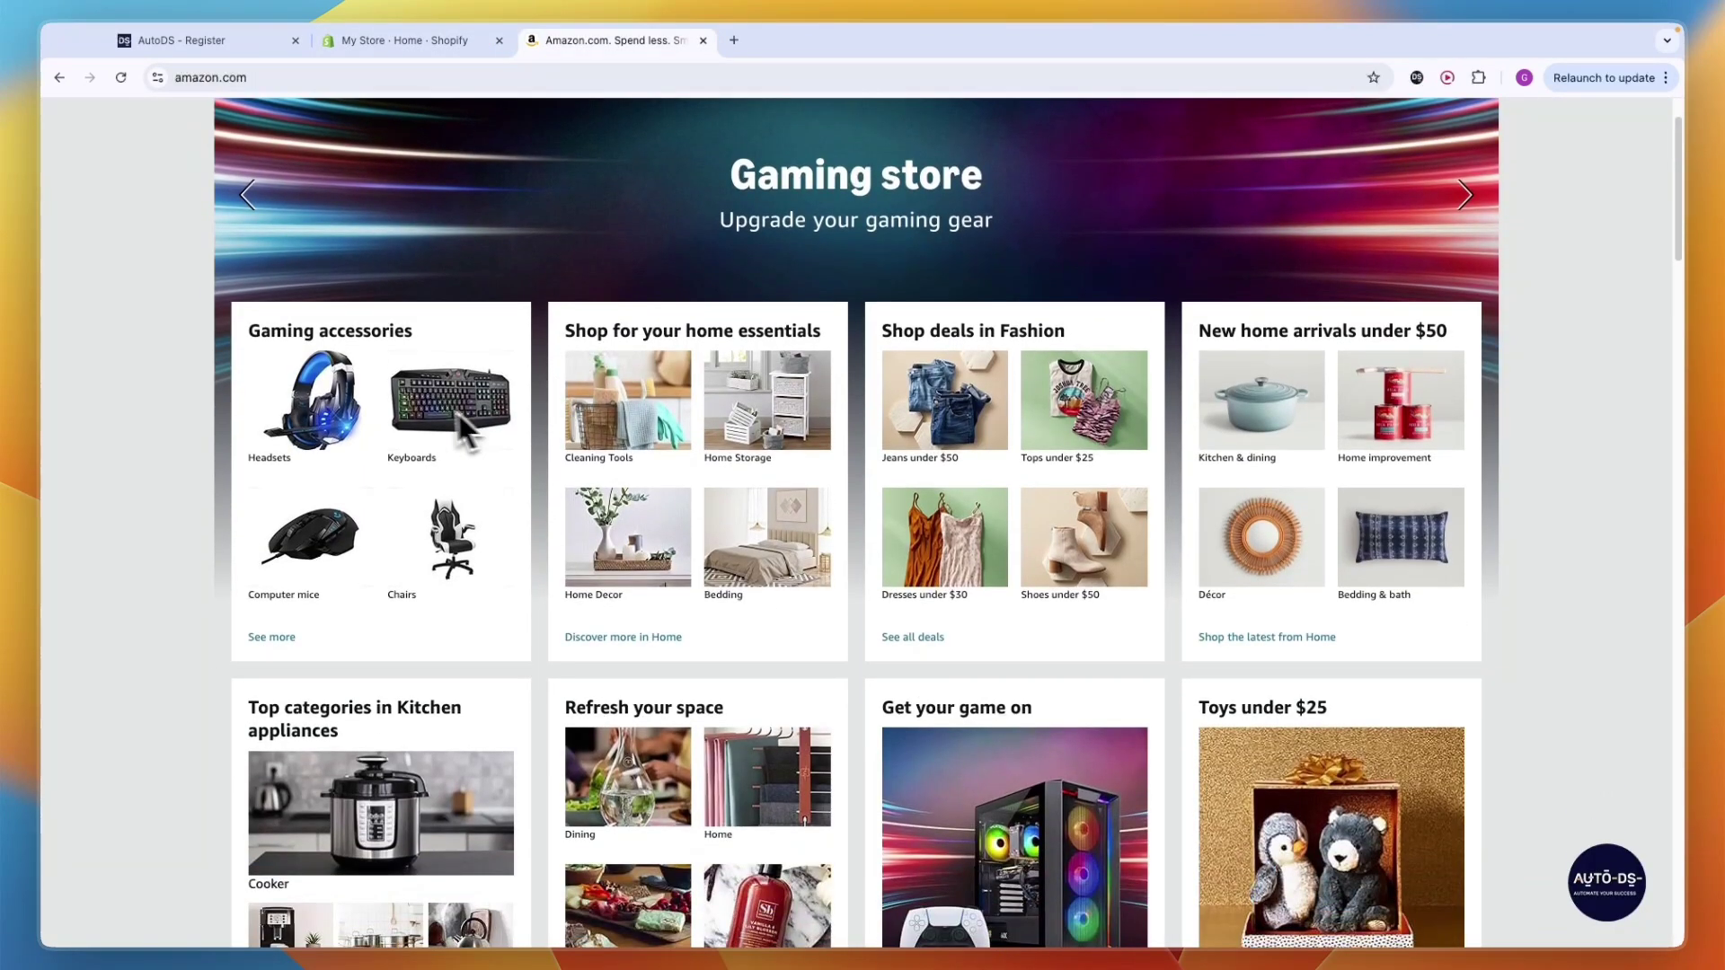
pyautogui.scroll(-4, 456, 409)
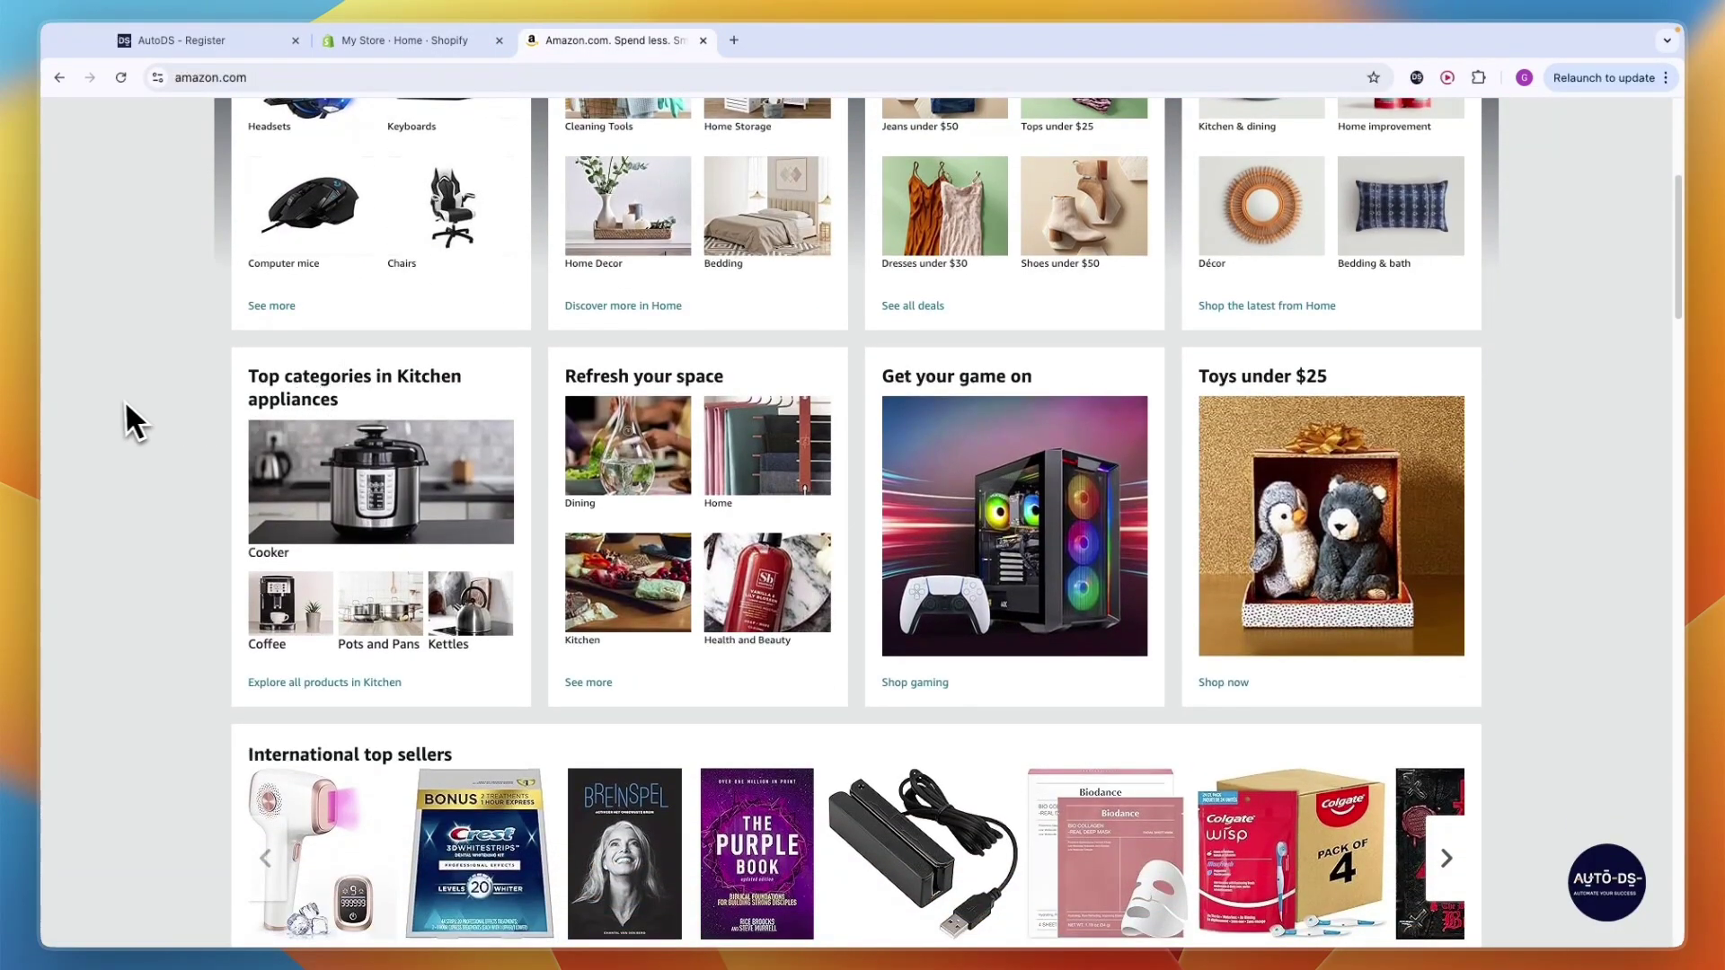
pyautogui.scroll(4, 123, 415)
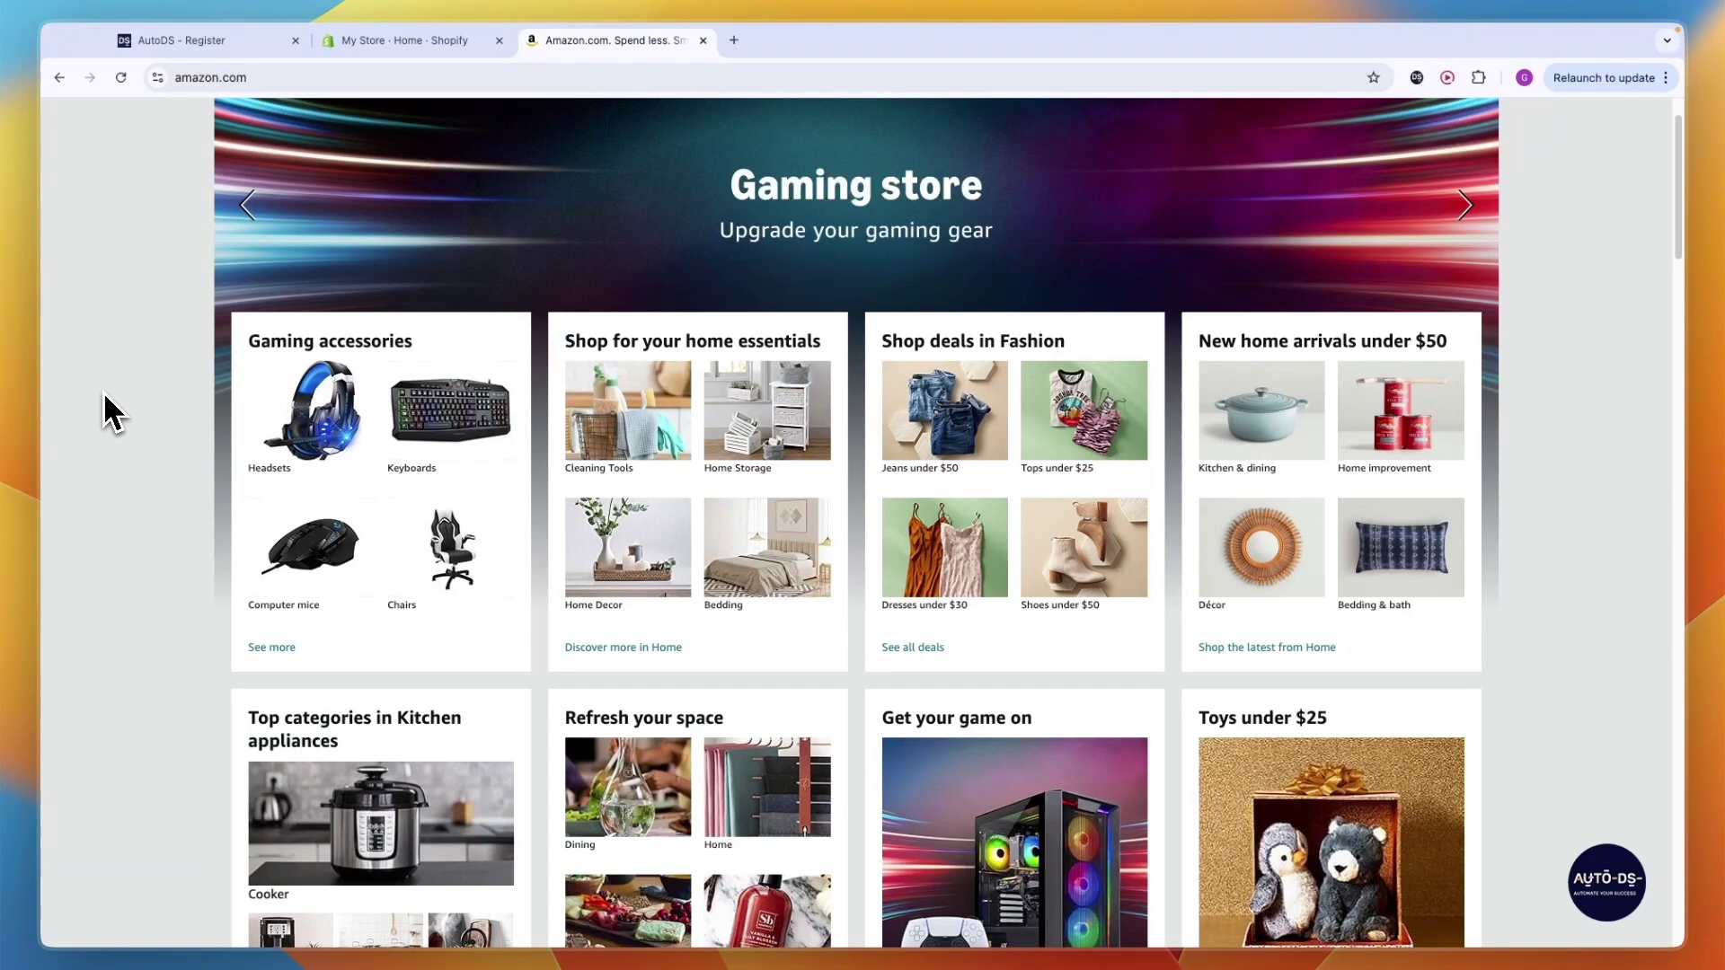
pyautogui.hotkey('ctrl', 'shift', 'Tab')
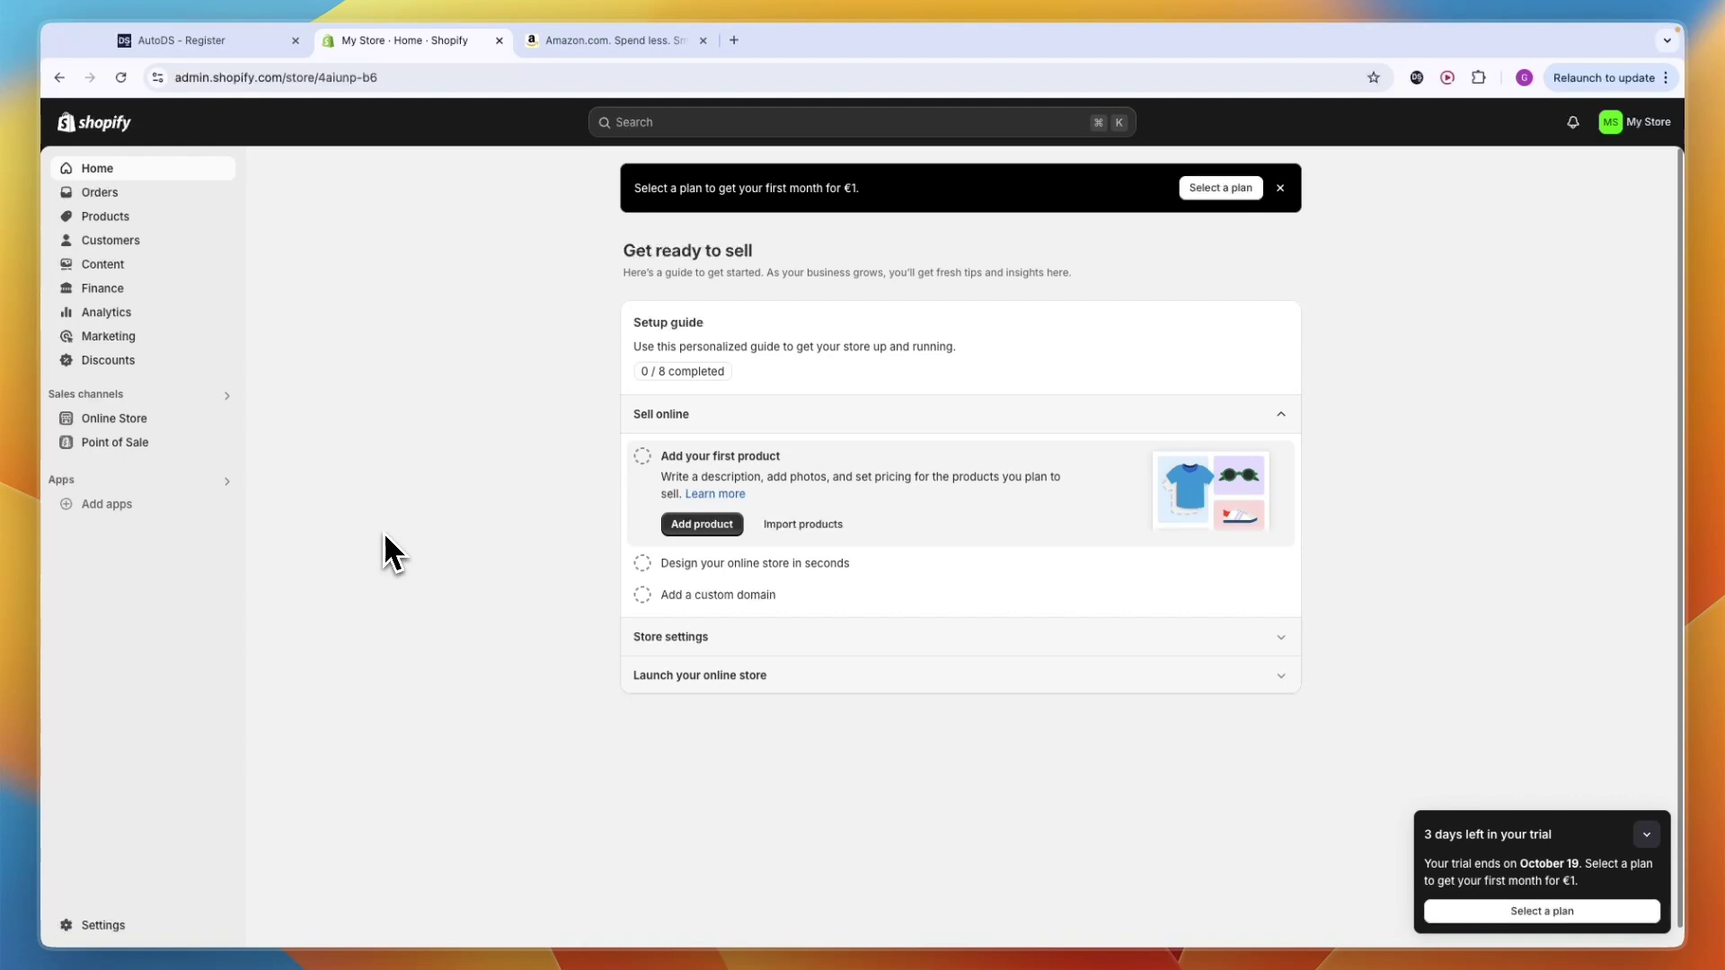
# Switch to the AutoDS – Register tab with its empty sign-up form.
pyautogui.hotkey('ctrl', 'shift', 'Tab')
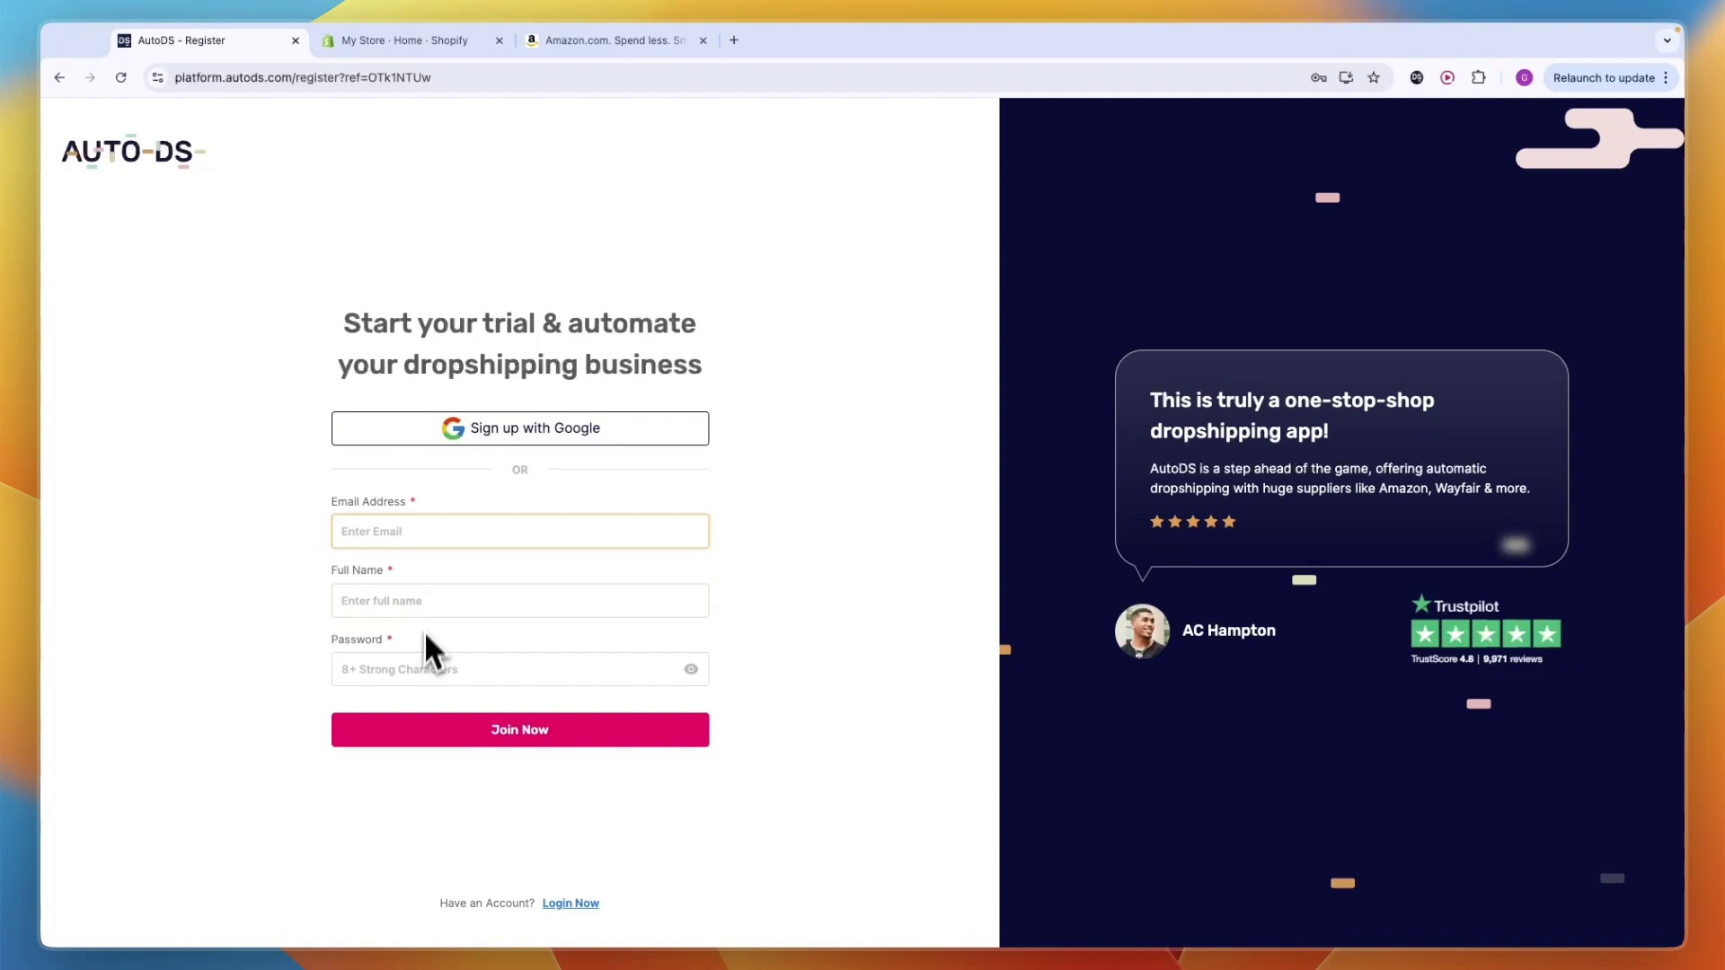
# Submit the AutoDS trial registration form and pick the Shopify card as selling channel.
pyautogui.click(532, 433)
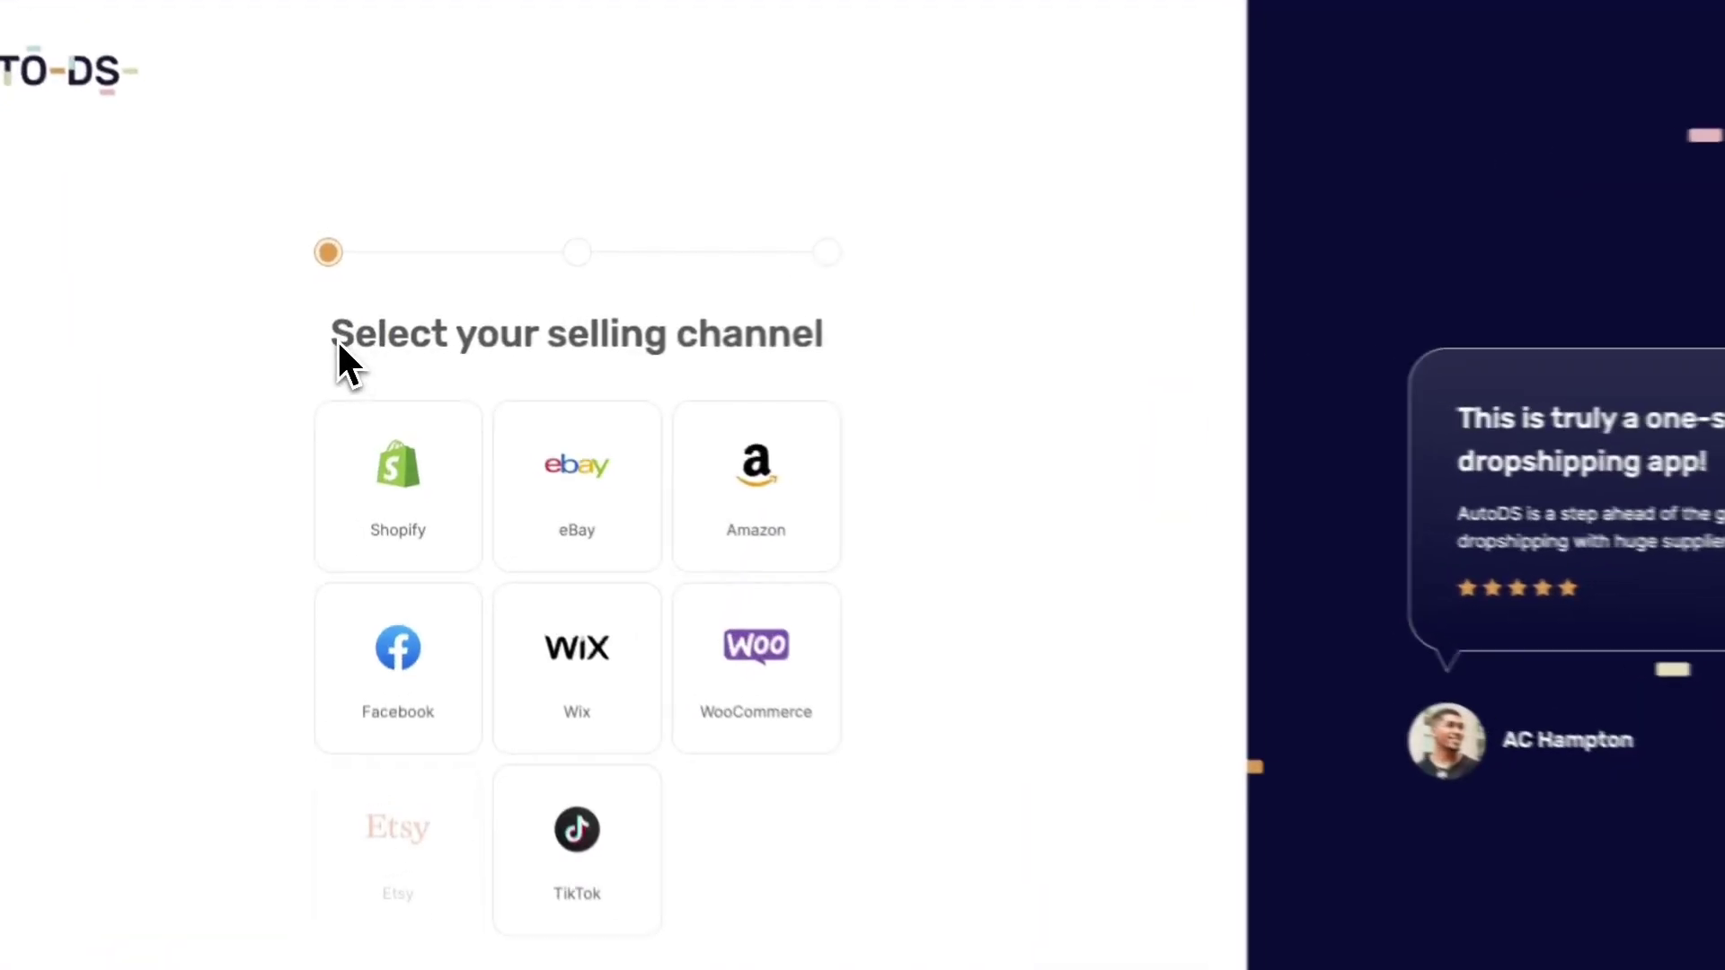
pyautogui.moveTo(347, 346); pyautogui.dragTo(630, 370)
pyautogui.click(839, 368)
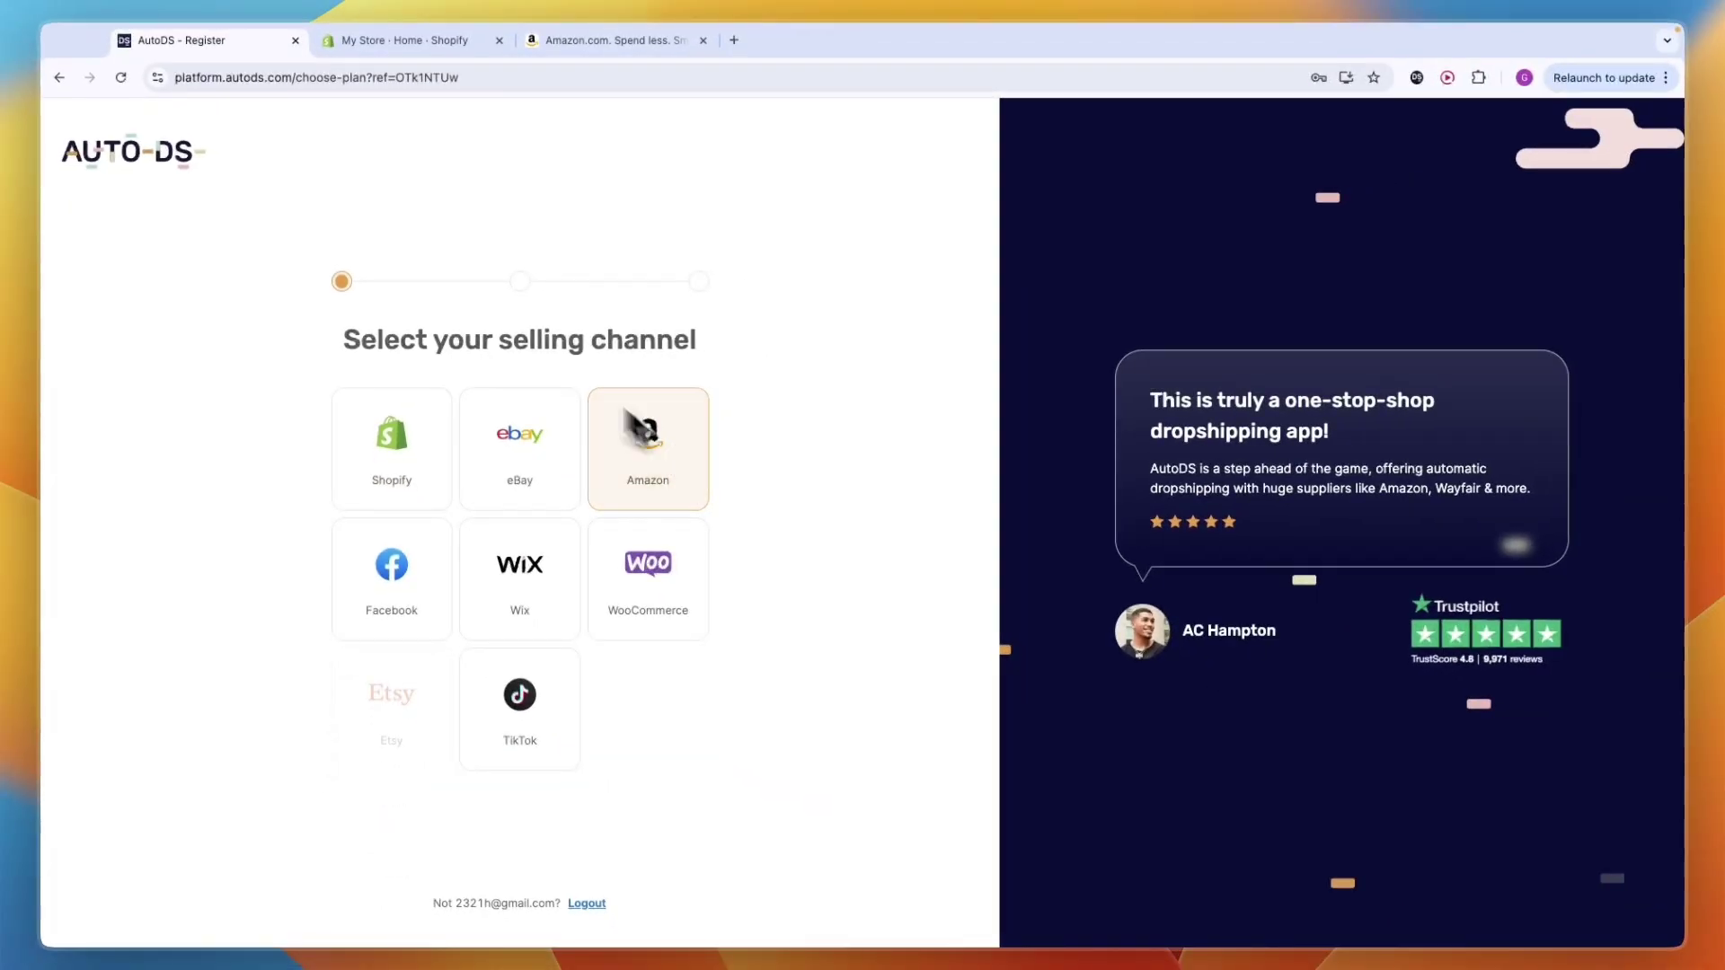
pyautogui.click(397, 467)
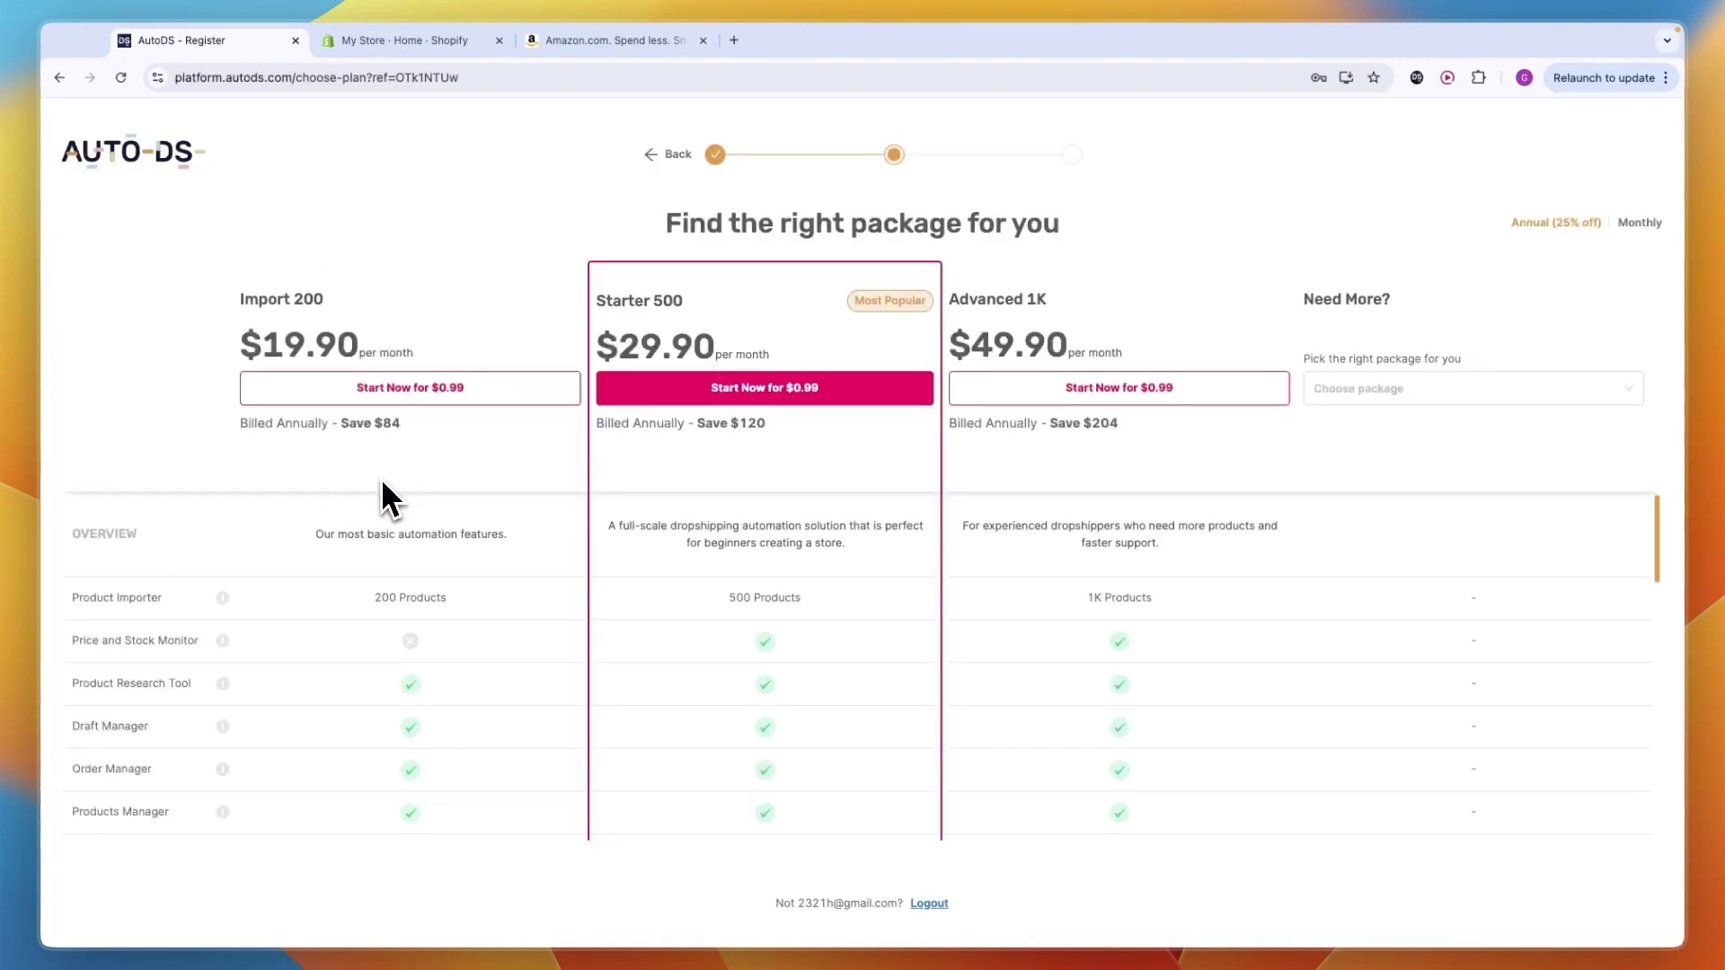
# Show monthly pricing and start the Starter 500 package trial for $0.99.
pyautogui.click(1635, 225)
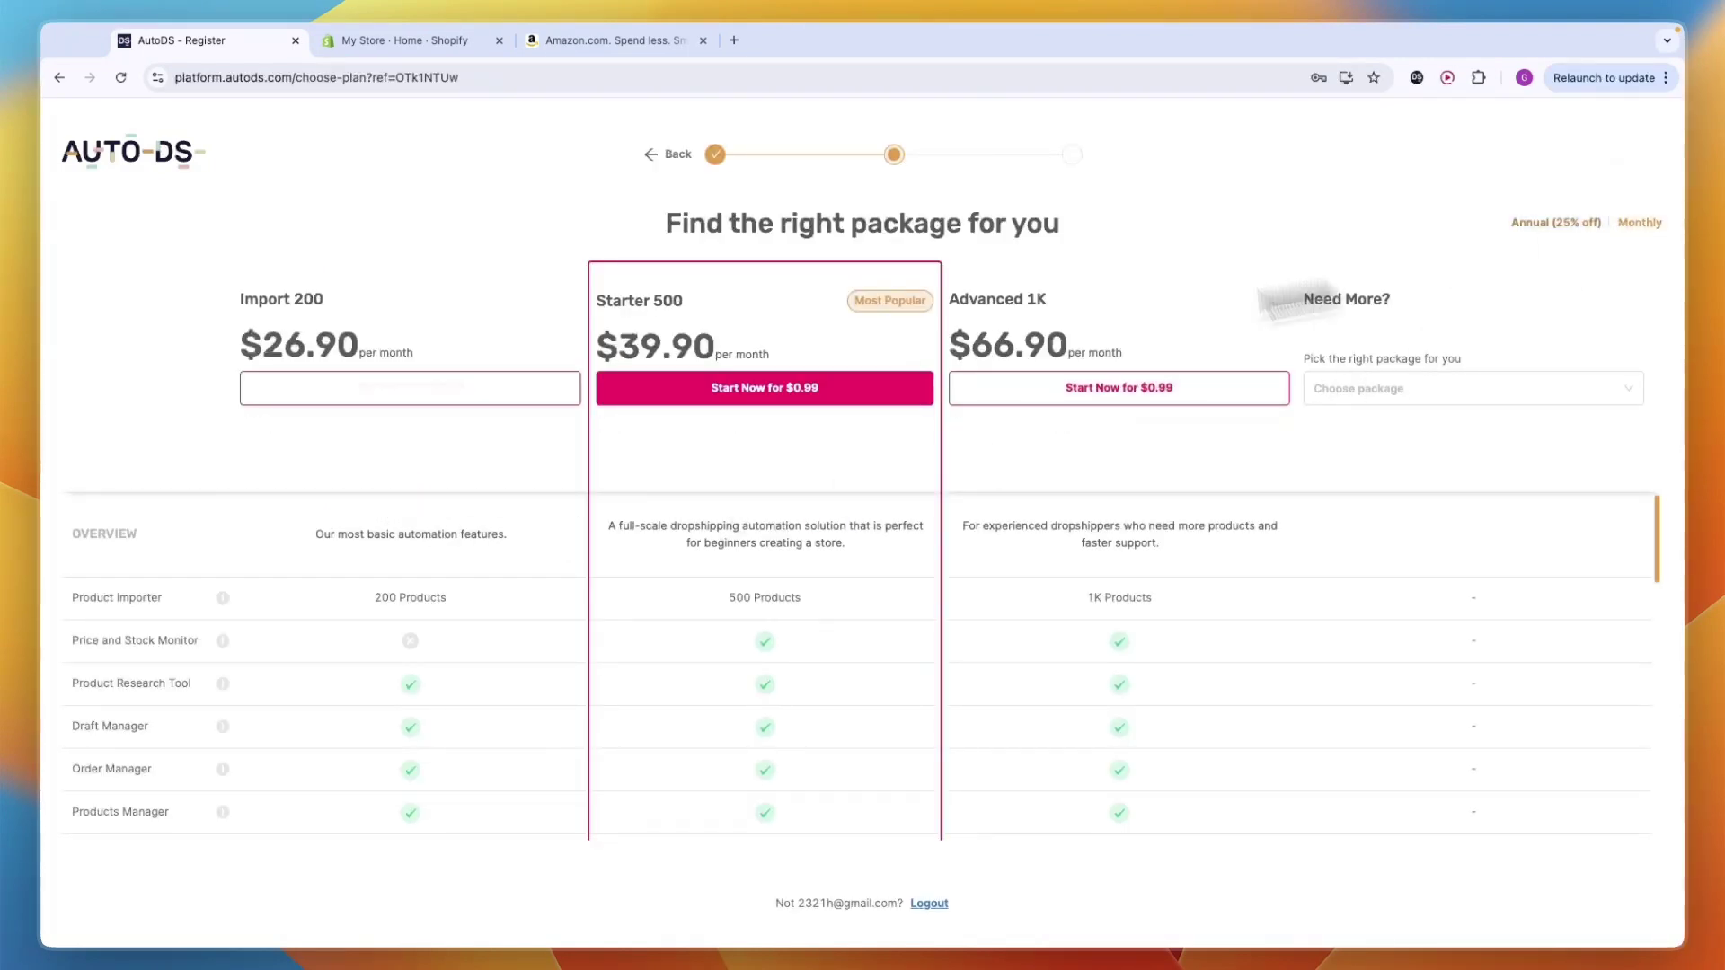
pyautogui.moveTo(320, 369); pyautogui.dragTo(524, 374)
pyautogui.click(458, 333)
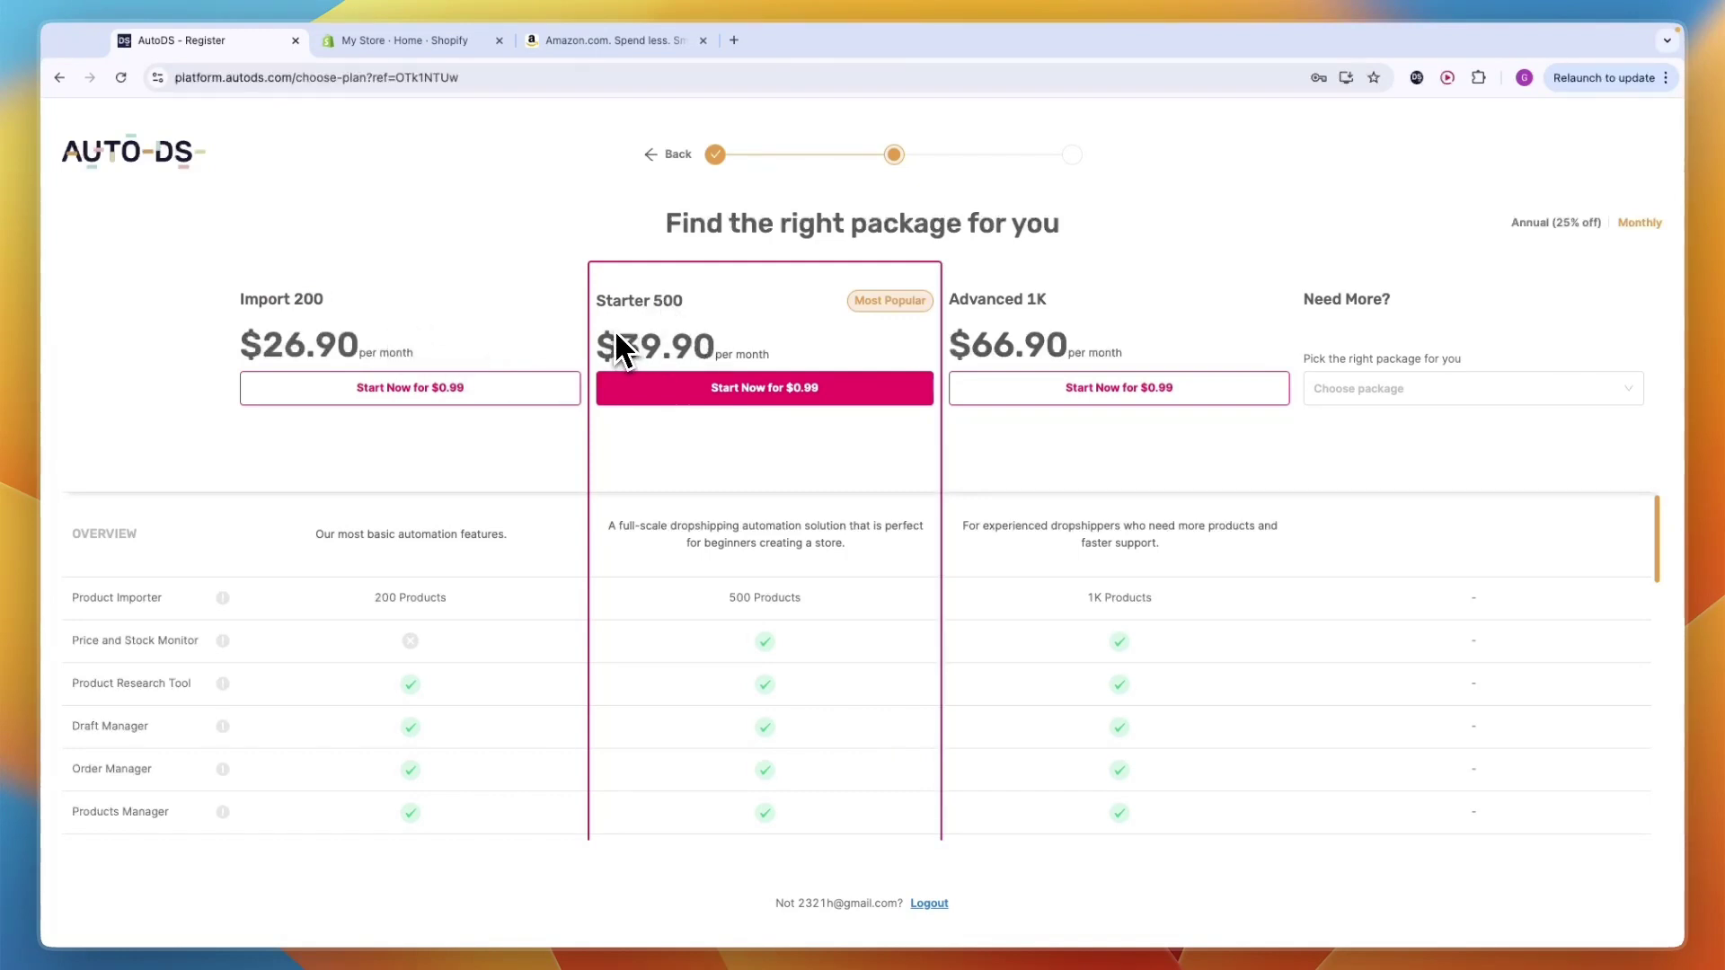
pyautogui.moveTo(600, 314); pyautogui.dragTo(684, 296)
pyautogui.click(698, 316)
pyautogui.scroll(-1, 632, 493)
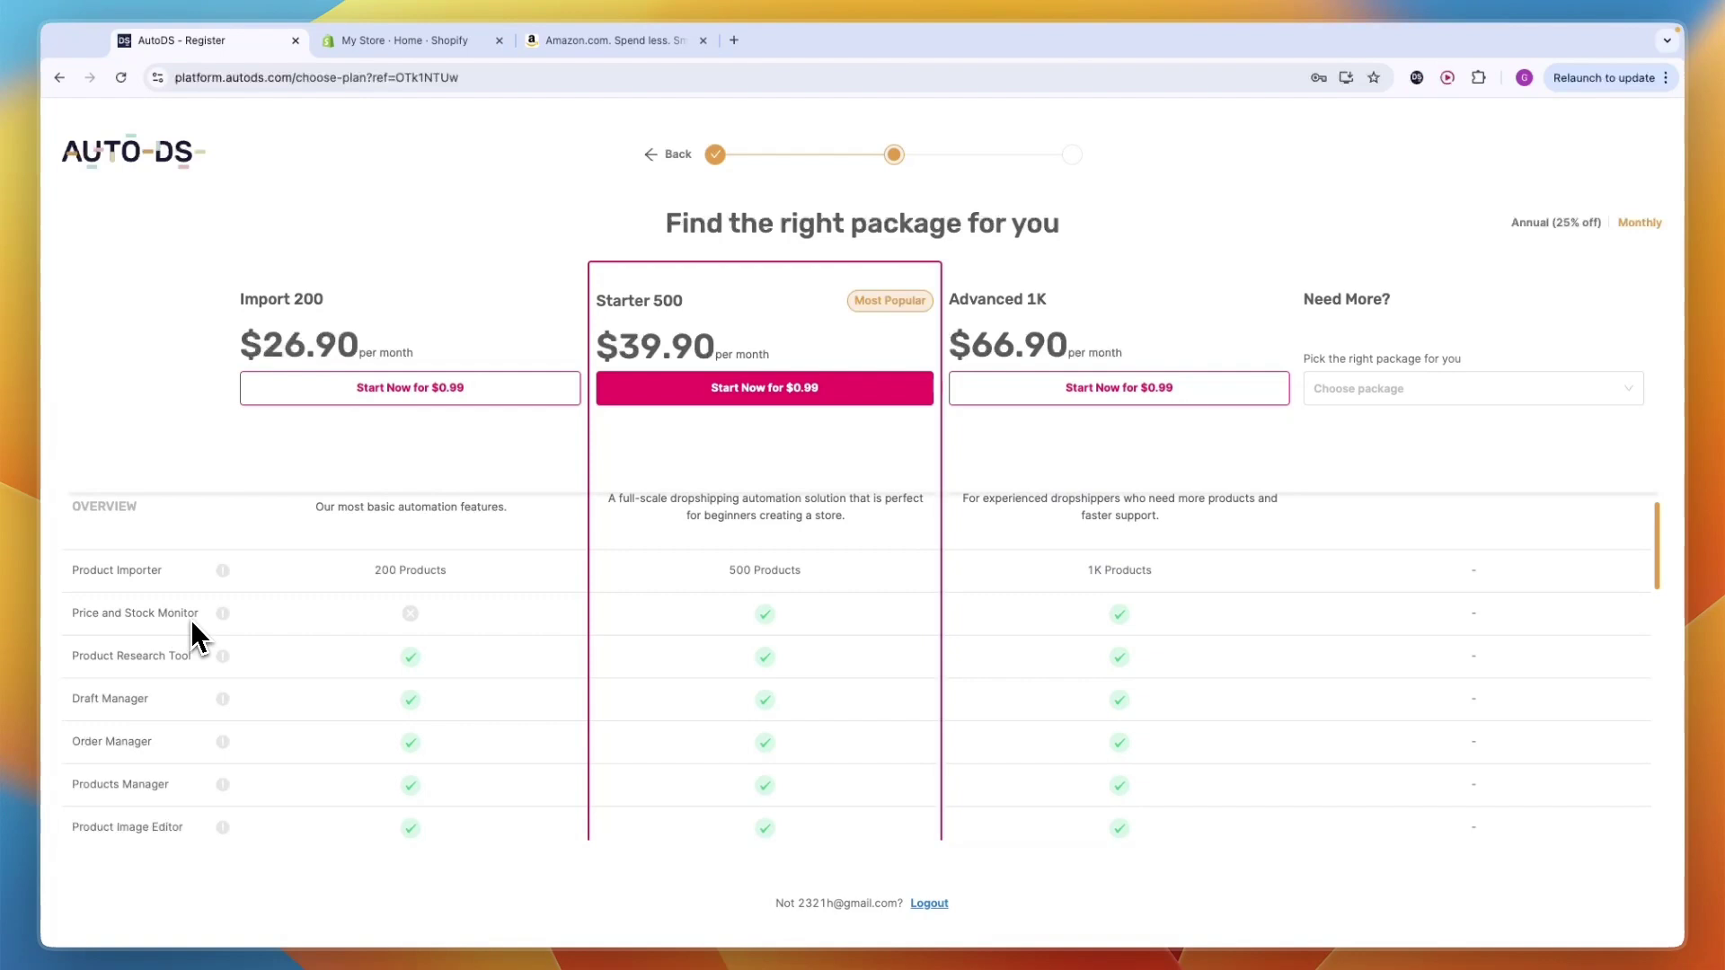
pyautogui.click(733, 392)
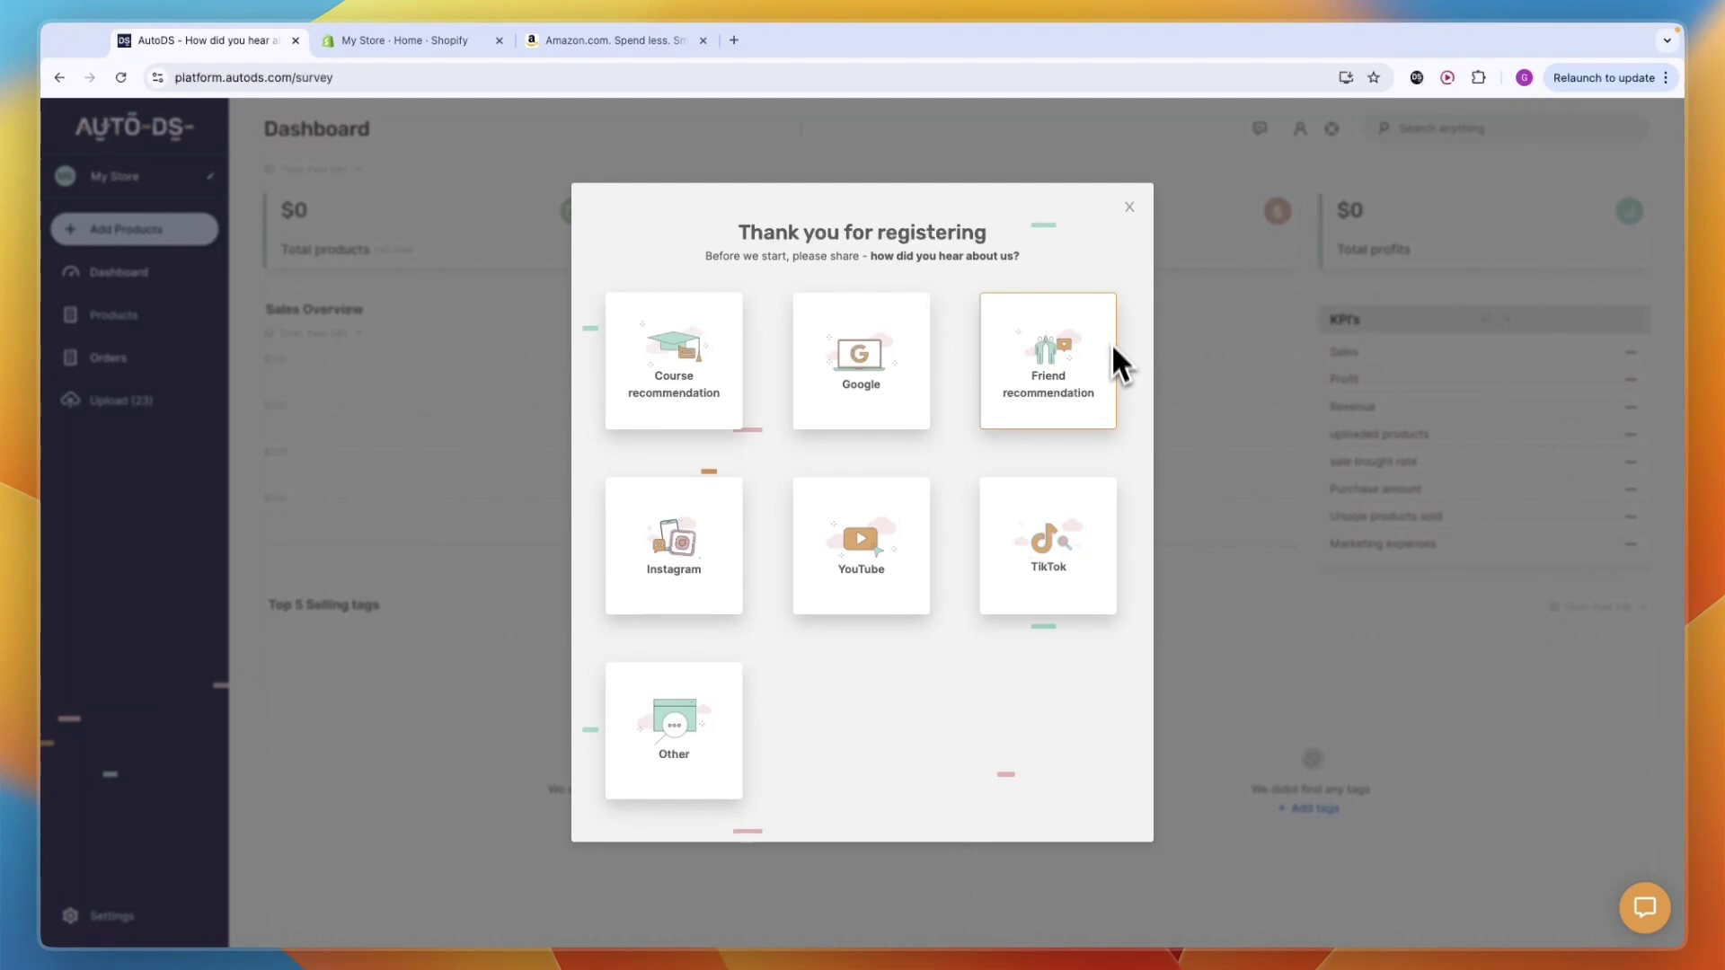
# Close the how-did-you-hear survey and choose Add Store to connect a store.
pyautogui.click(1130, 205)
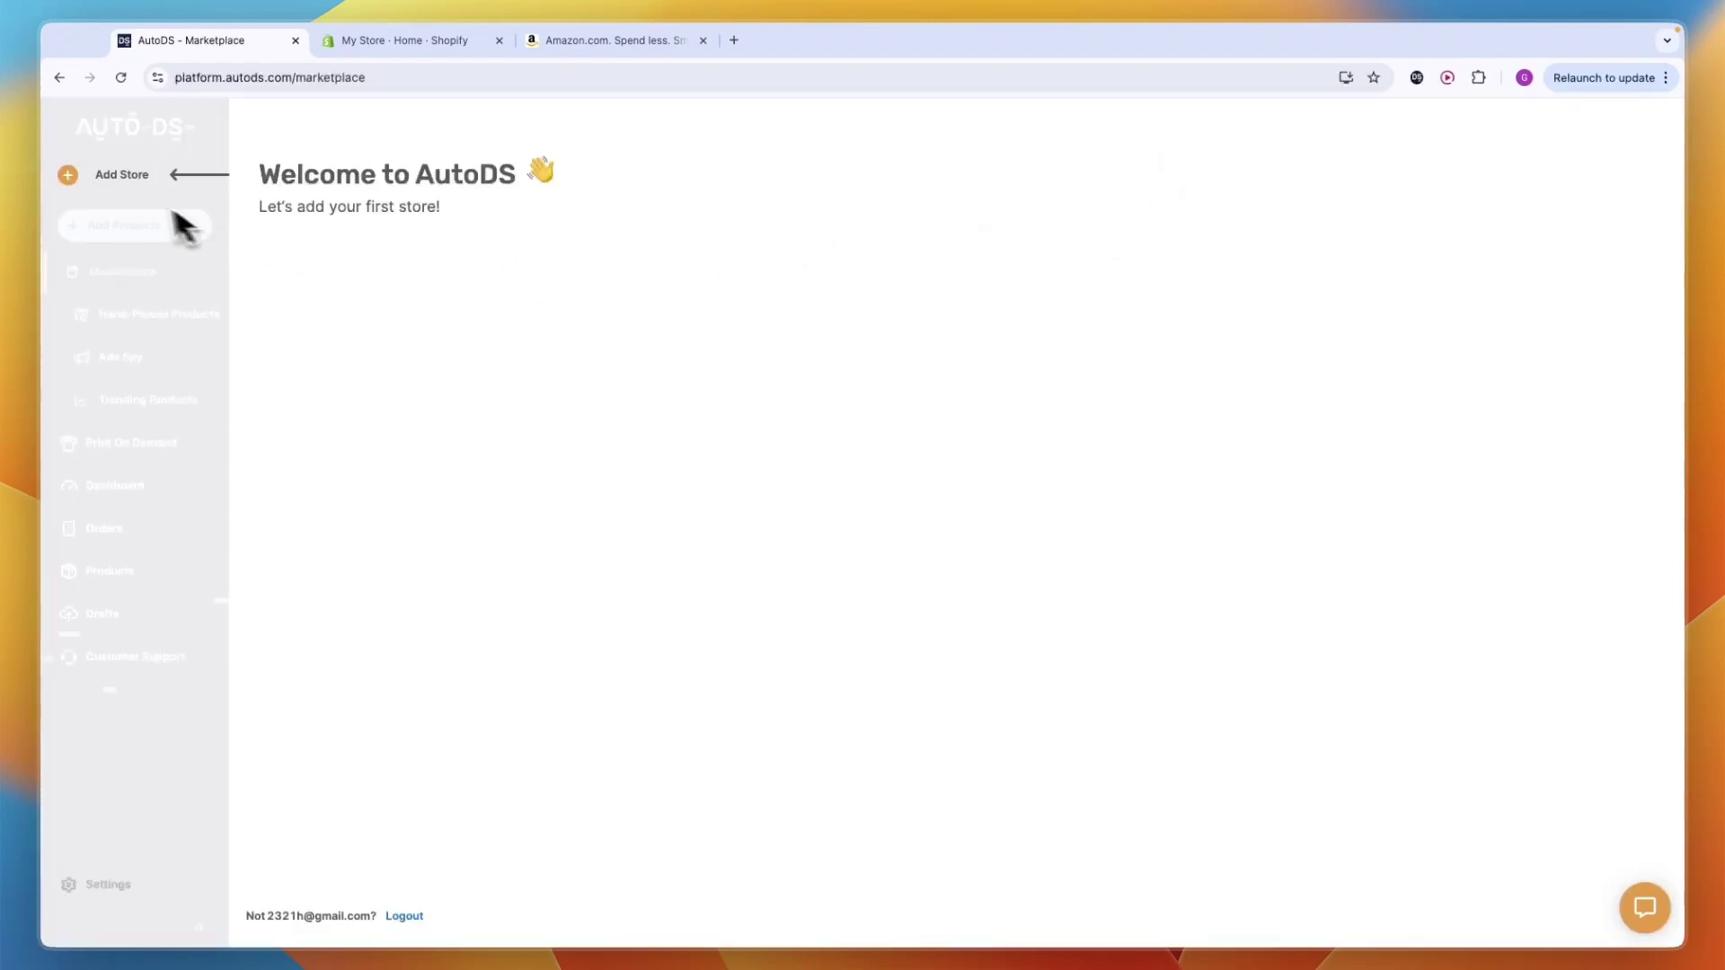
pyautogui.click(122, 180)
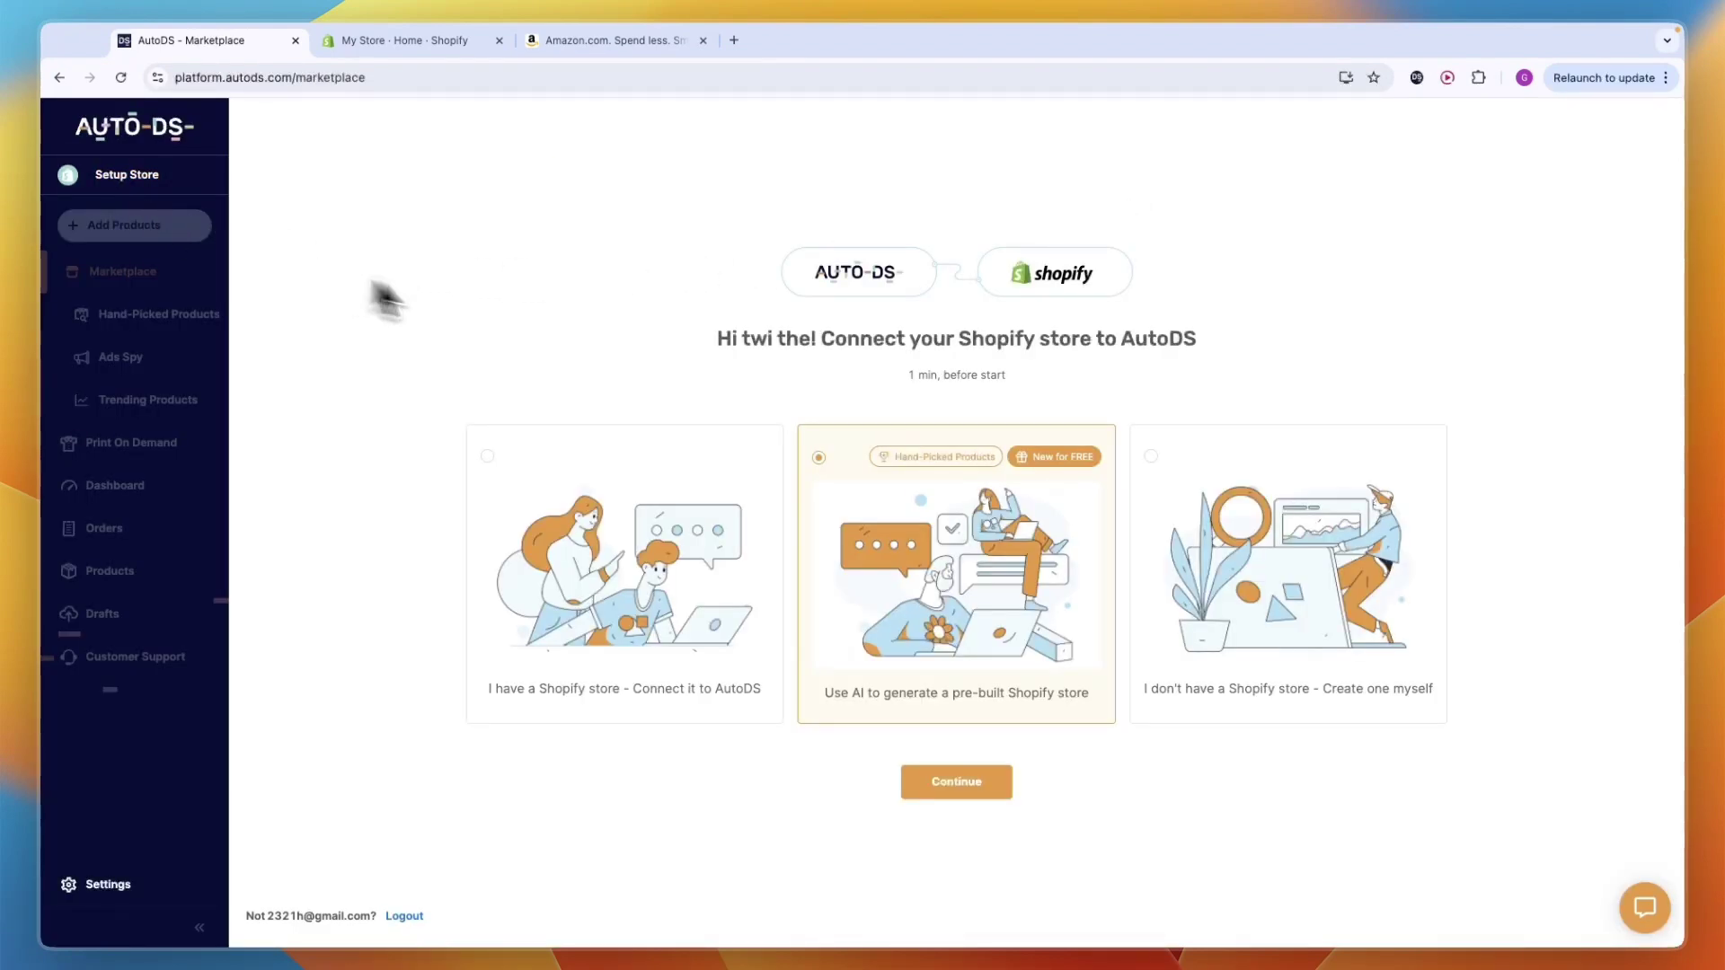
pyautogui.click(418, 41)
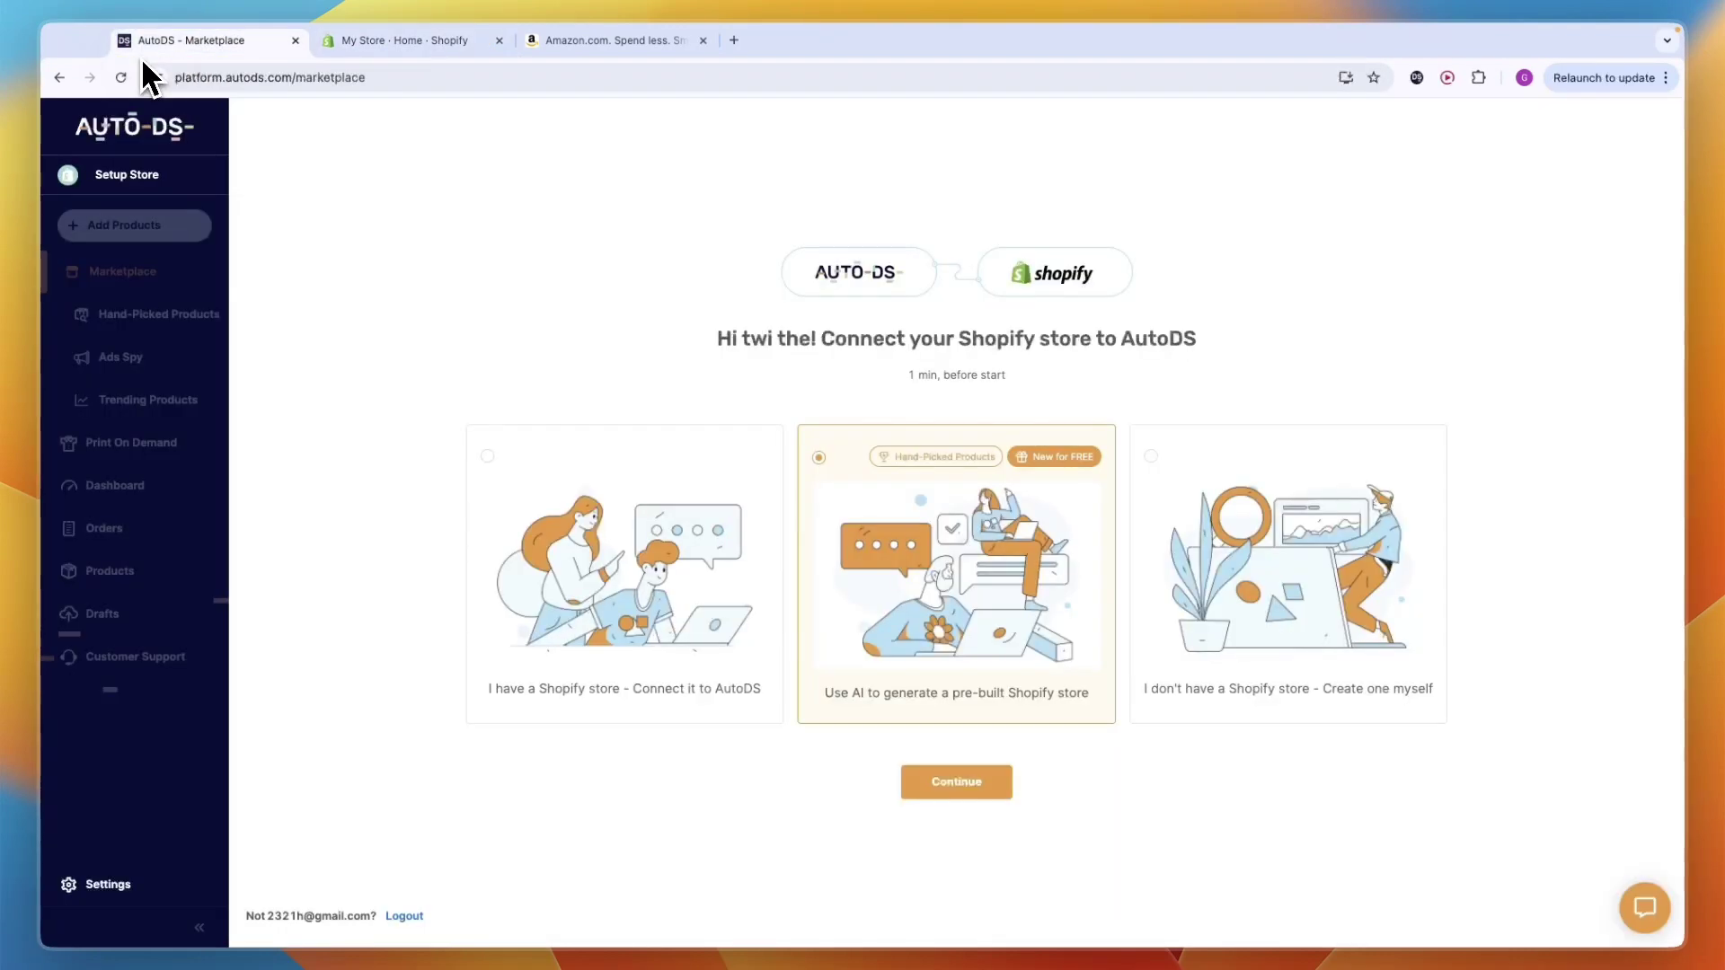
pyautogui.click(185, 43)
# Choose 'I have a Shopify store' and approve installing the AutoDS app in Shopify.
pyautogui.click(614, 660)
pyautogui.click(954, 787)
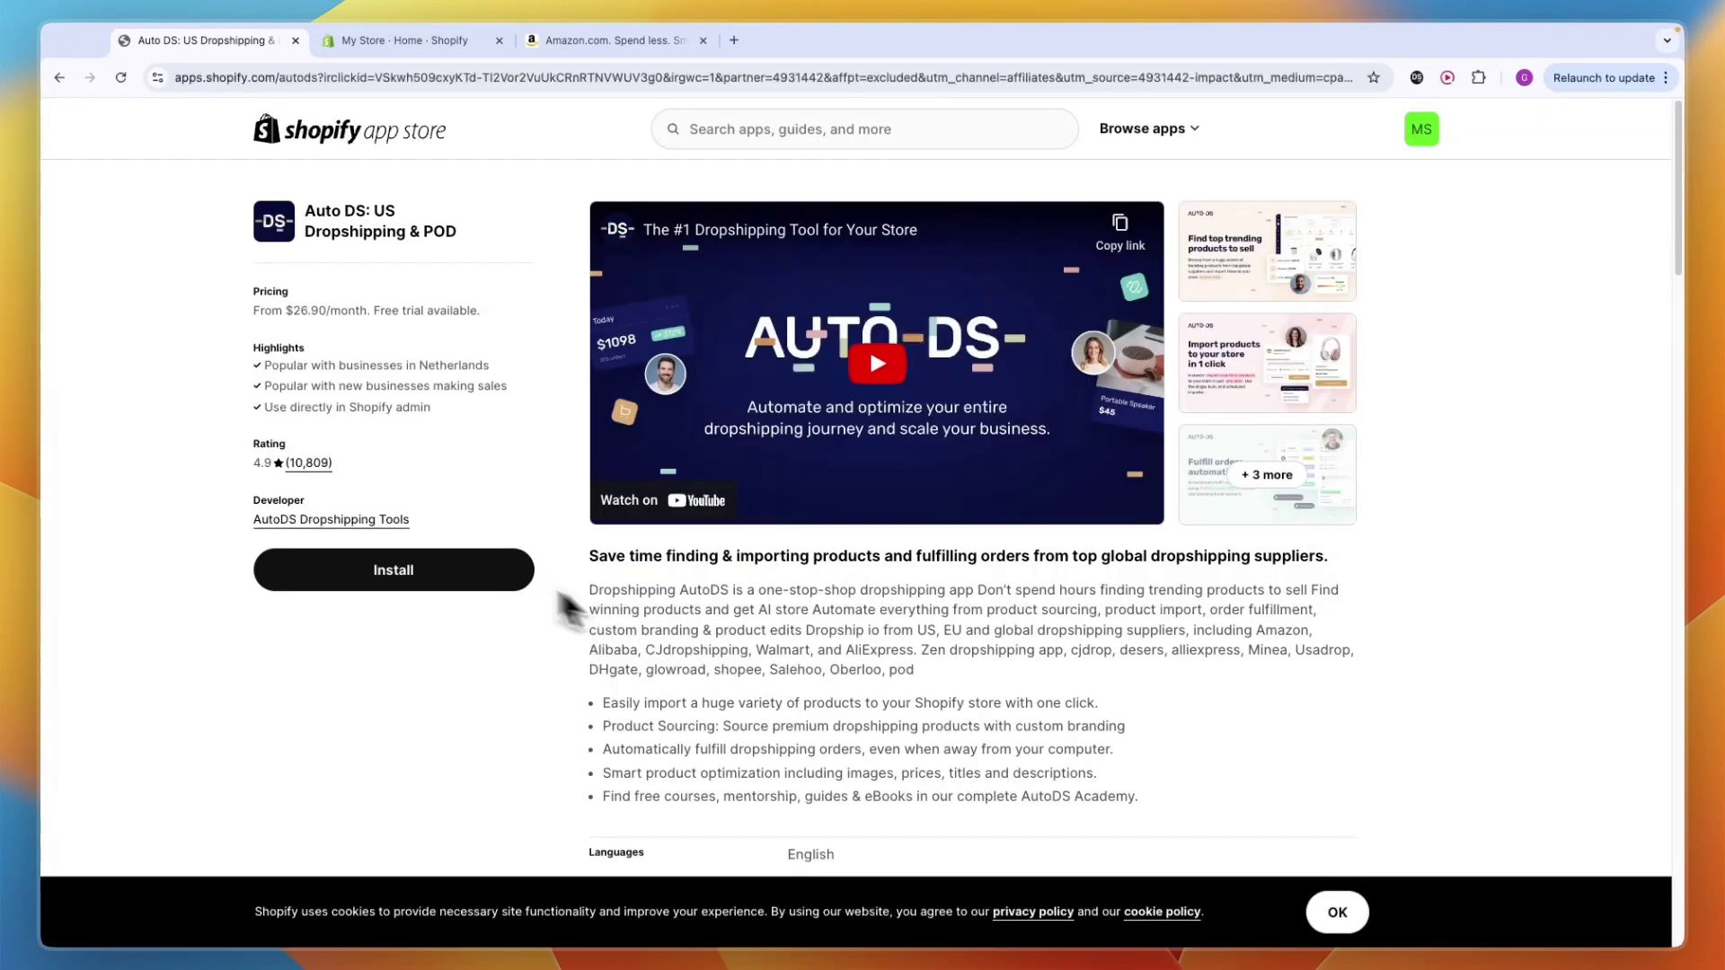
pyautogui.click(404, 40)
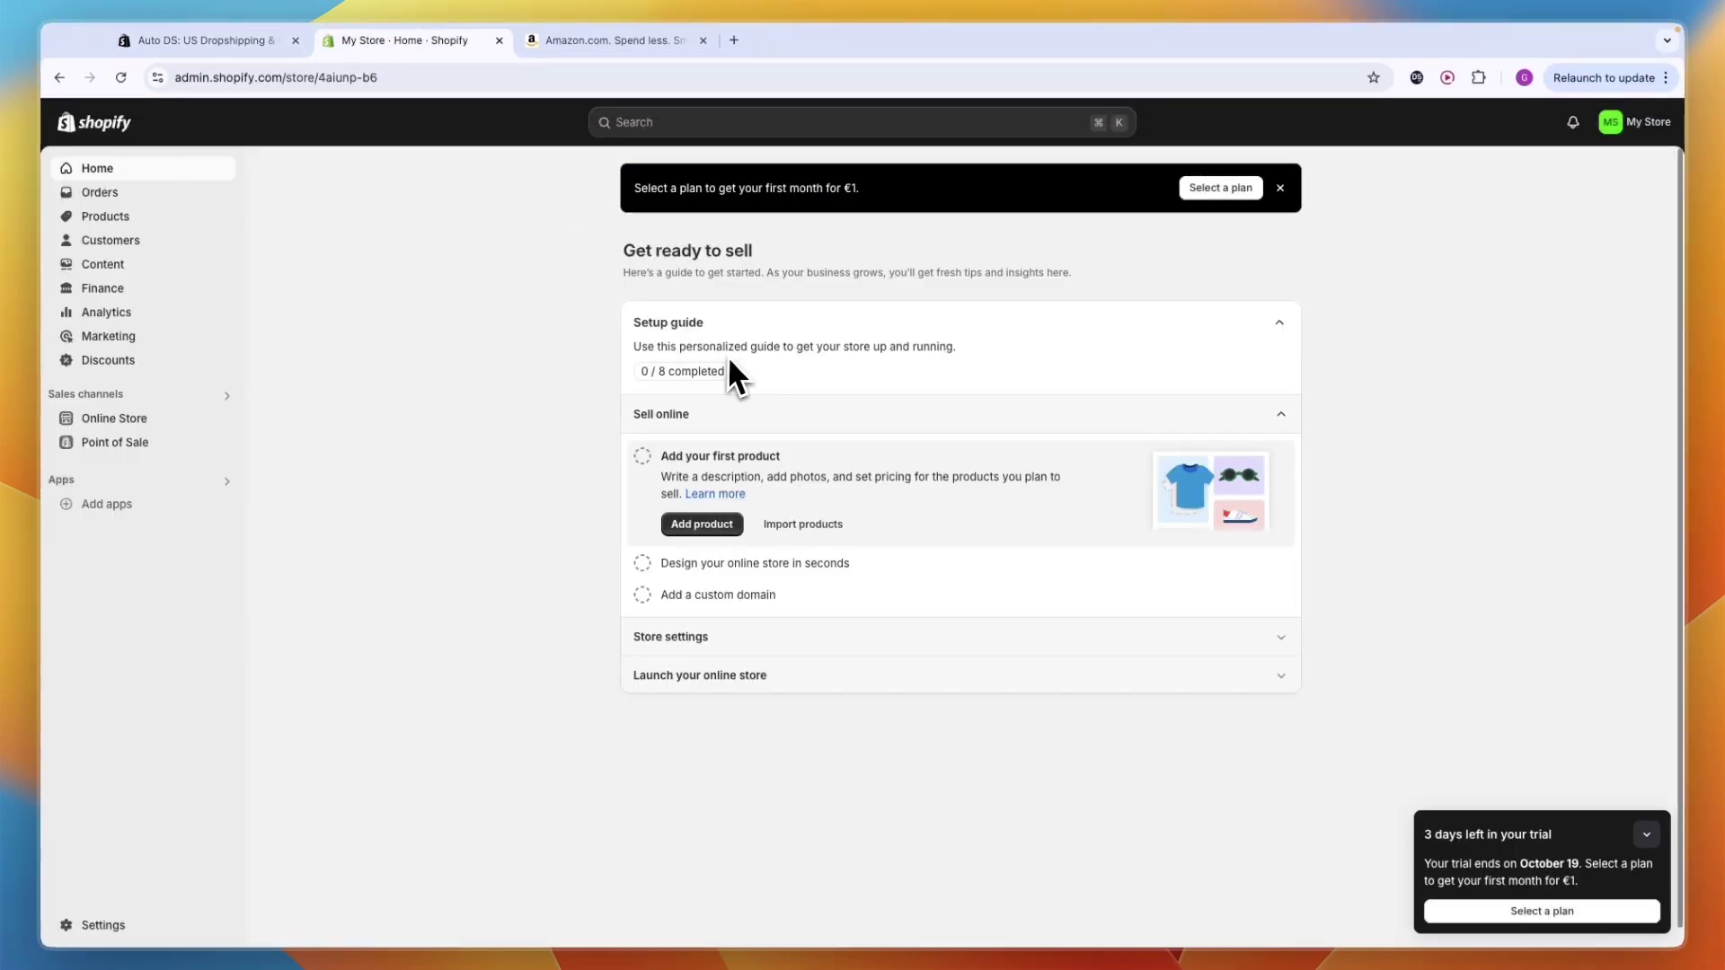
pyautogui.click(182, 42)
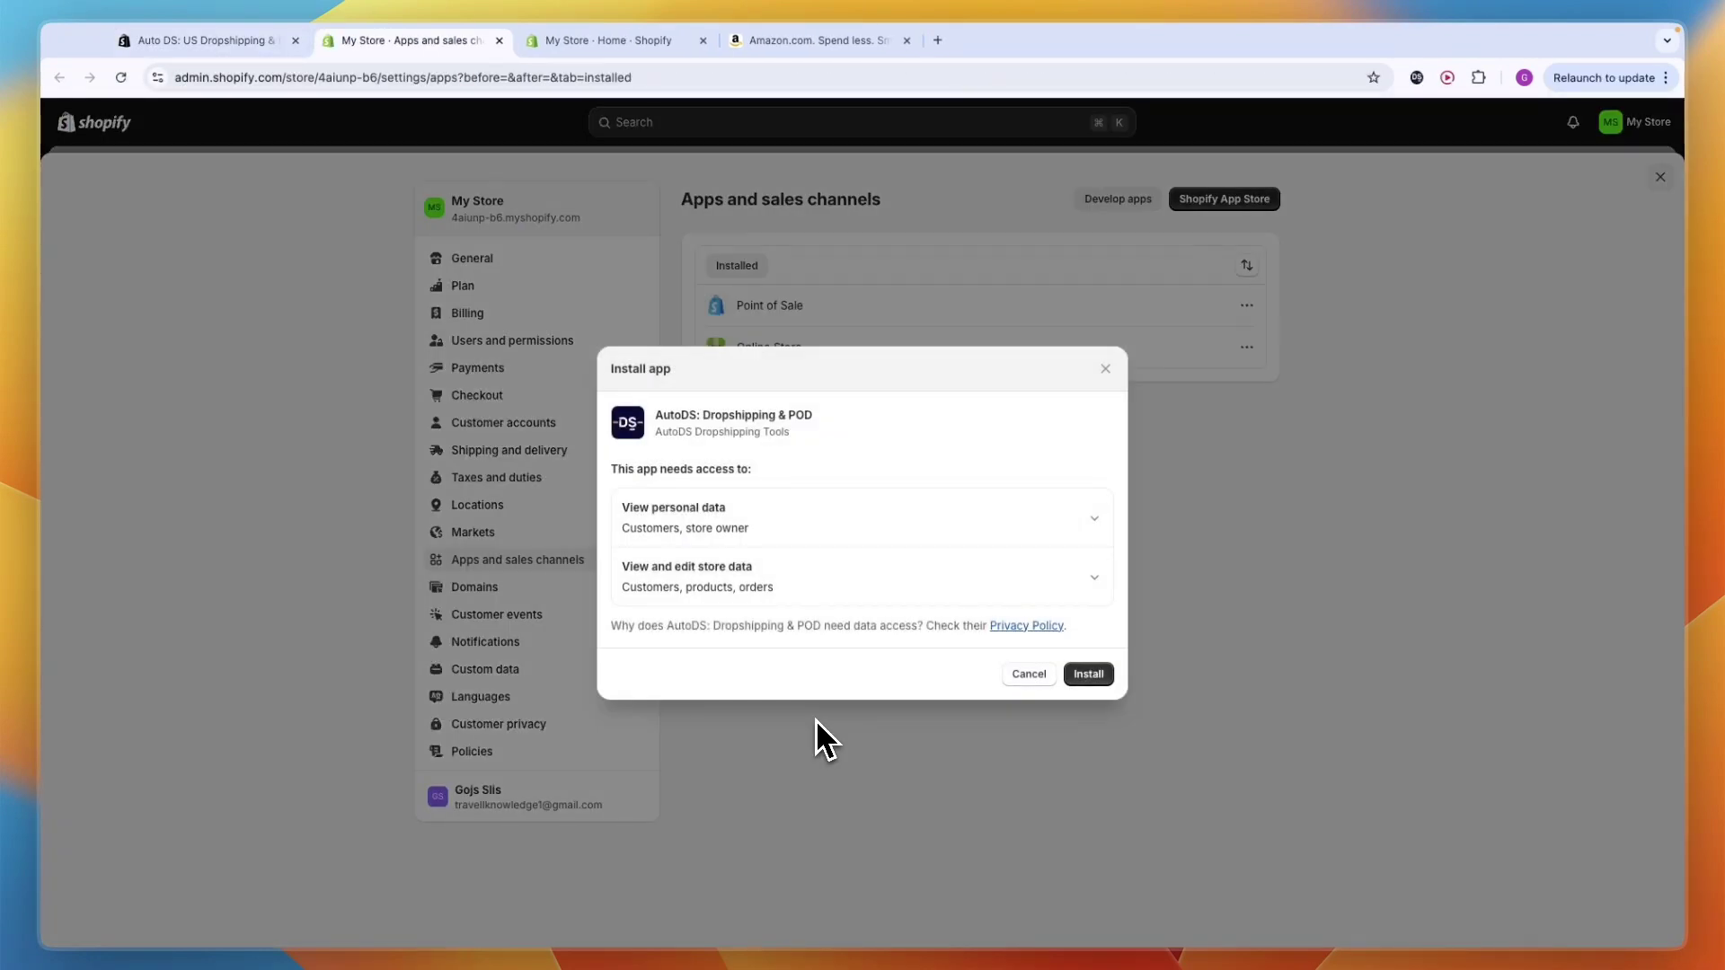
pyautogui.click(1083, 674)
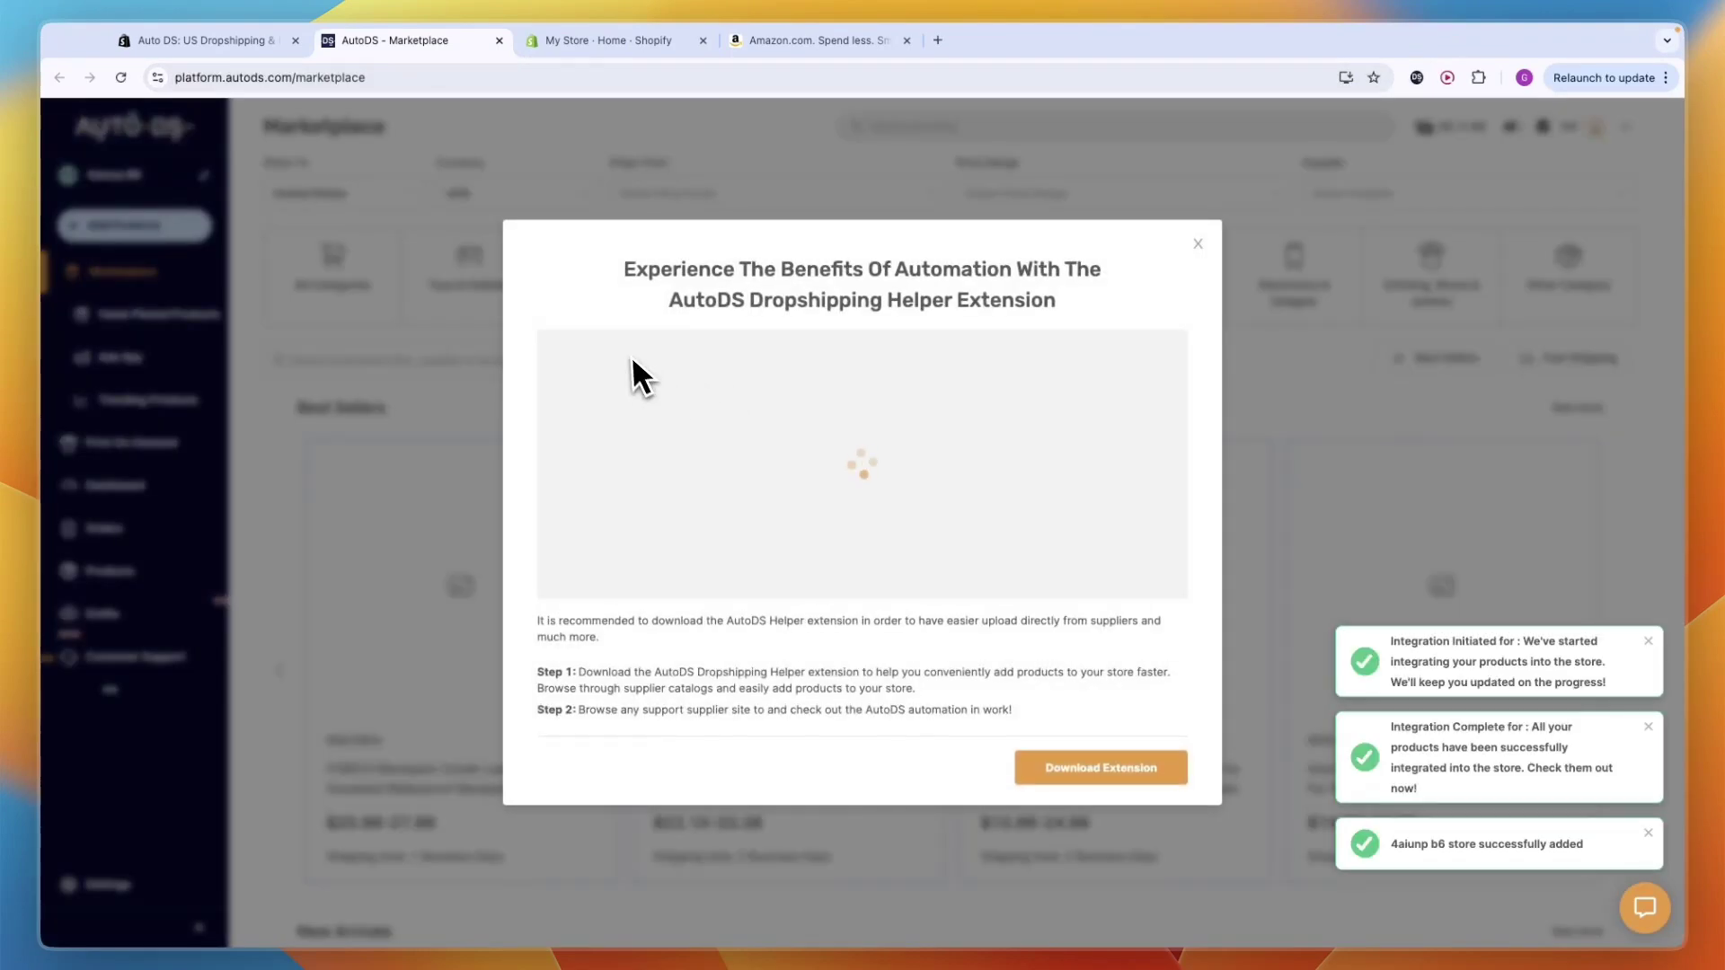
# Dismiss the helper extension promotion and the welcome message on the AutoDS Marketplace.
pyautogui.click(1197, 244)
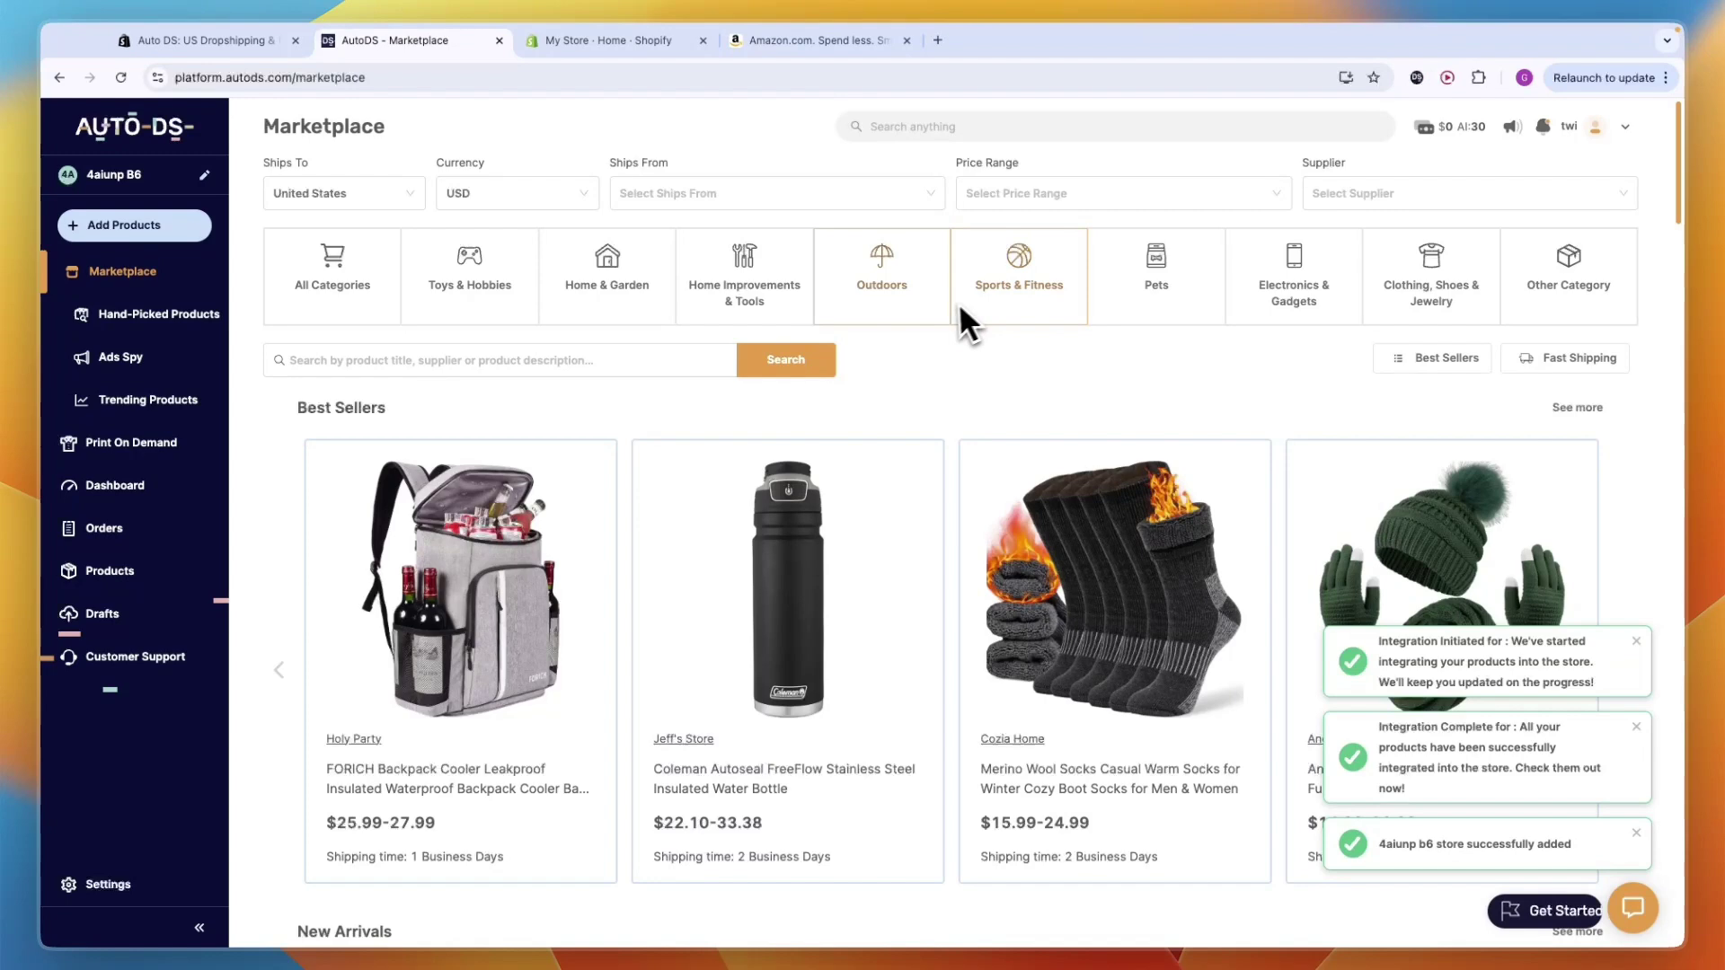
pyautogui.scroll(-5, 584, 314)
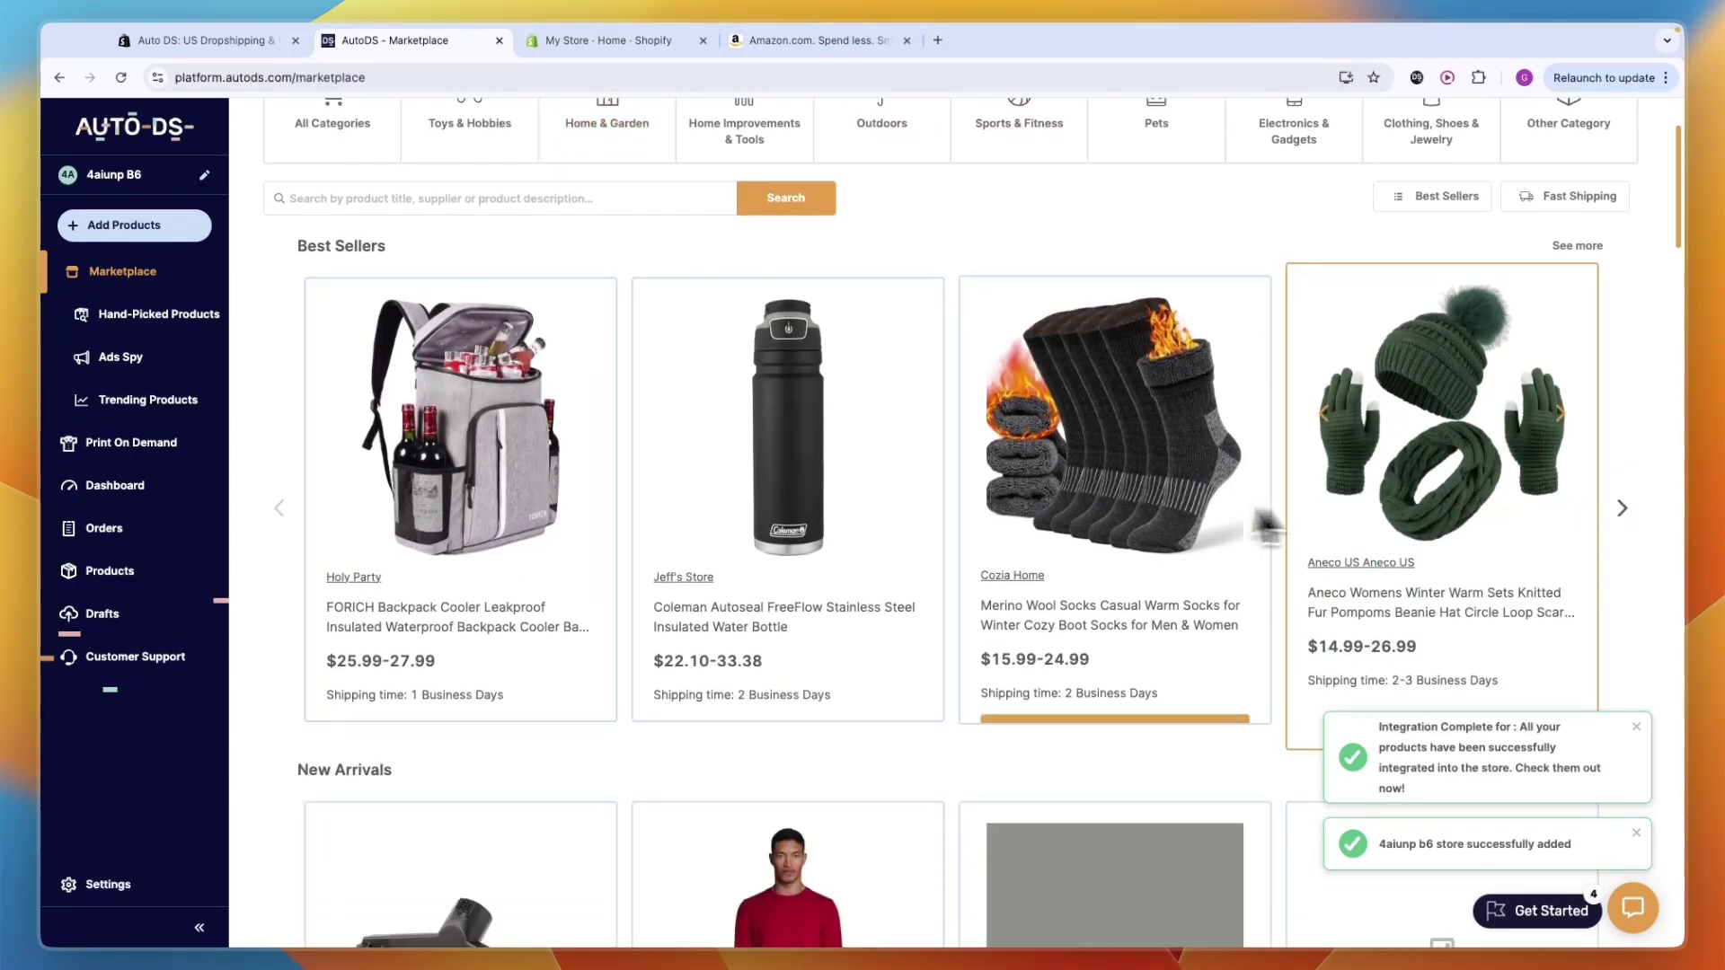
pyautogui.scroll(-4, 1048, 485)
pyautogui.scroll(9, 1023, 473)
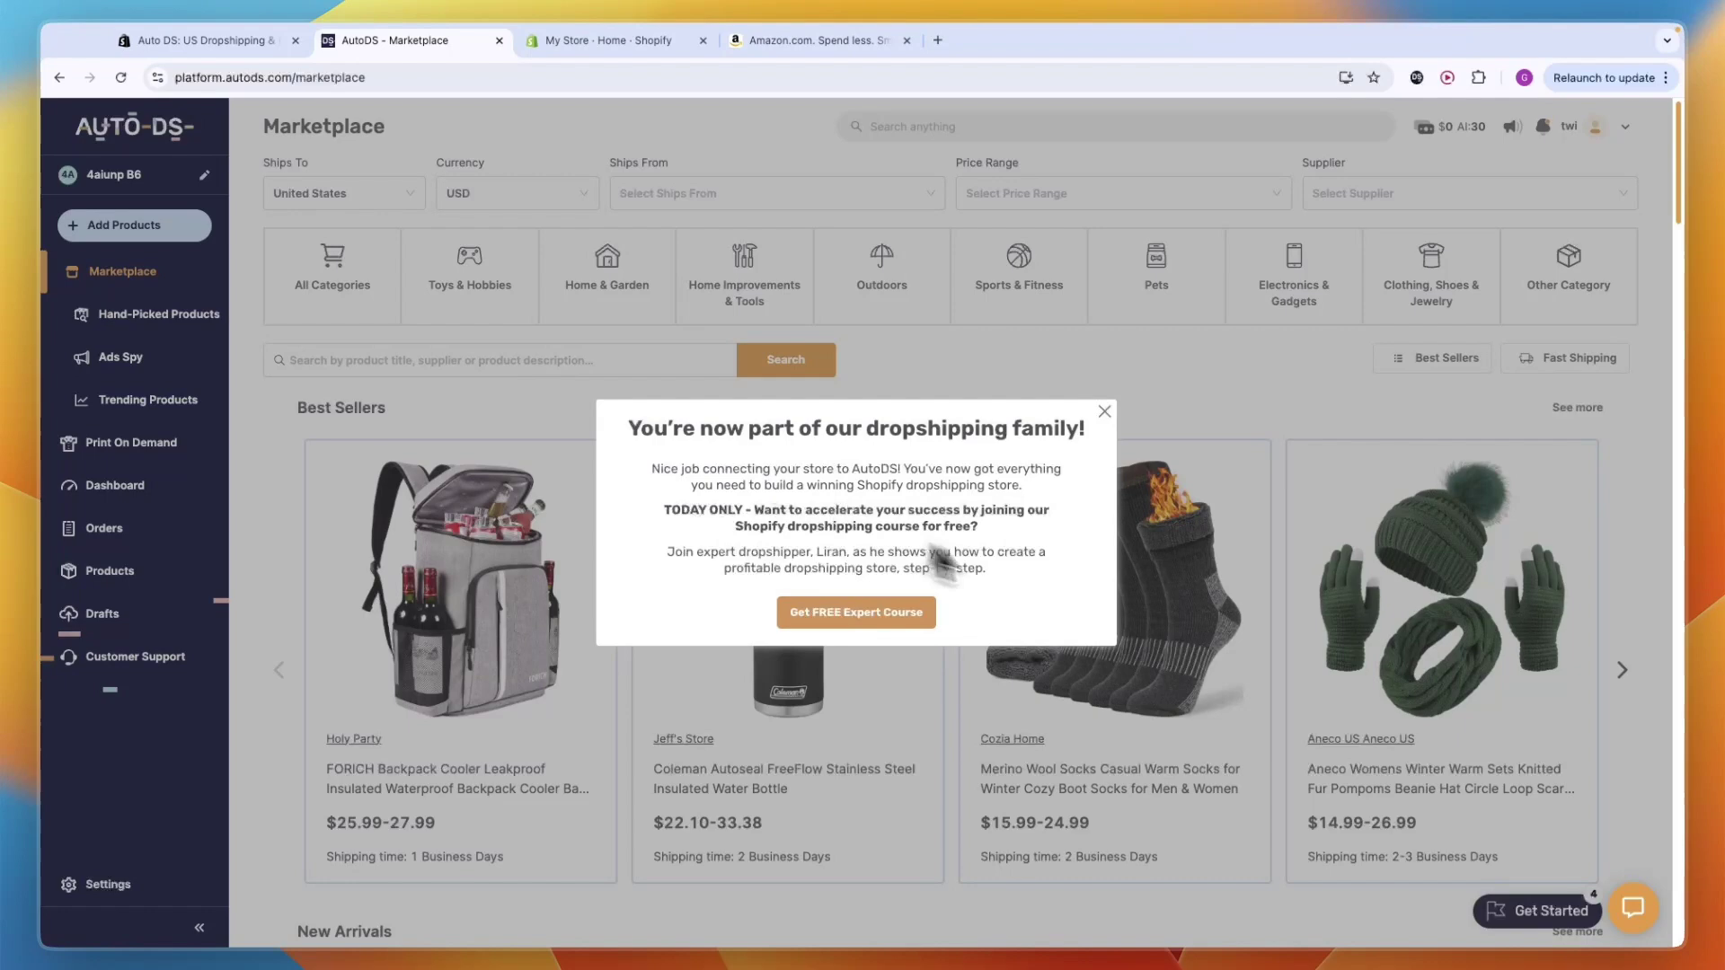
pyautogui.click(1105, 413)
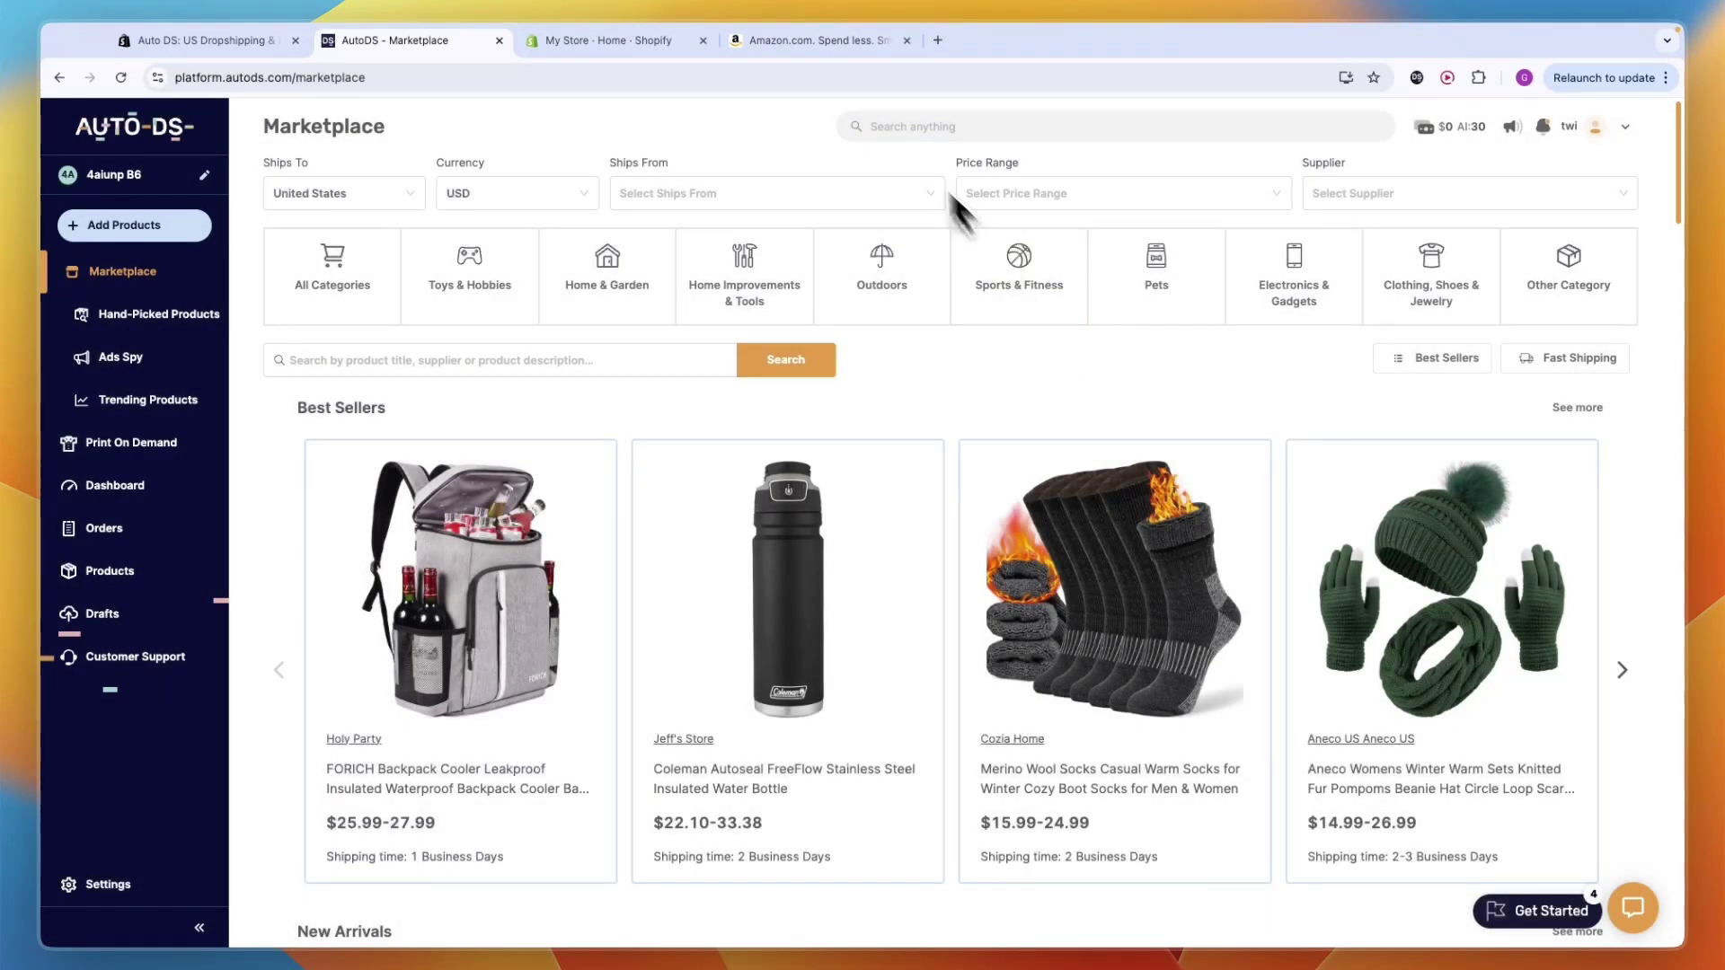
# Browse Amazon's All menu to Home and Kitchen > Kitchen & Dining.
pyautogui.click(826, 46)
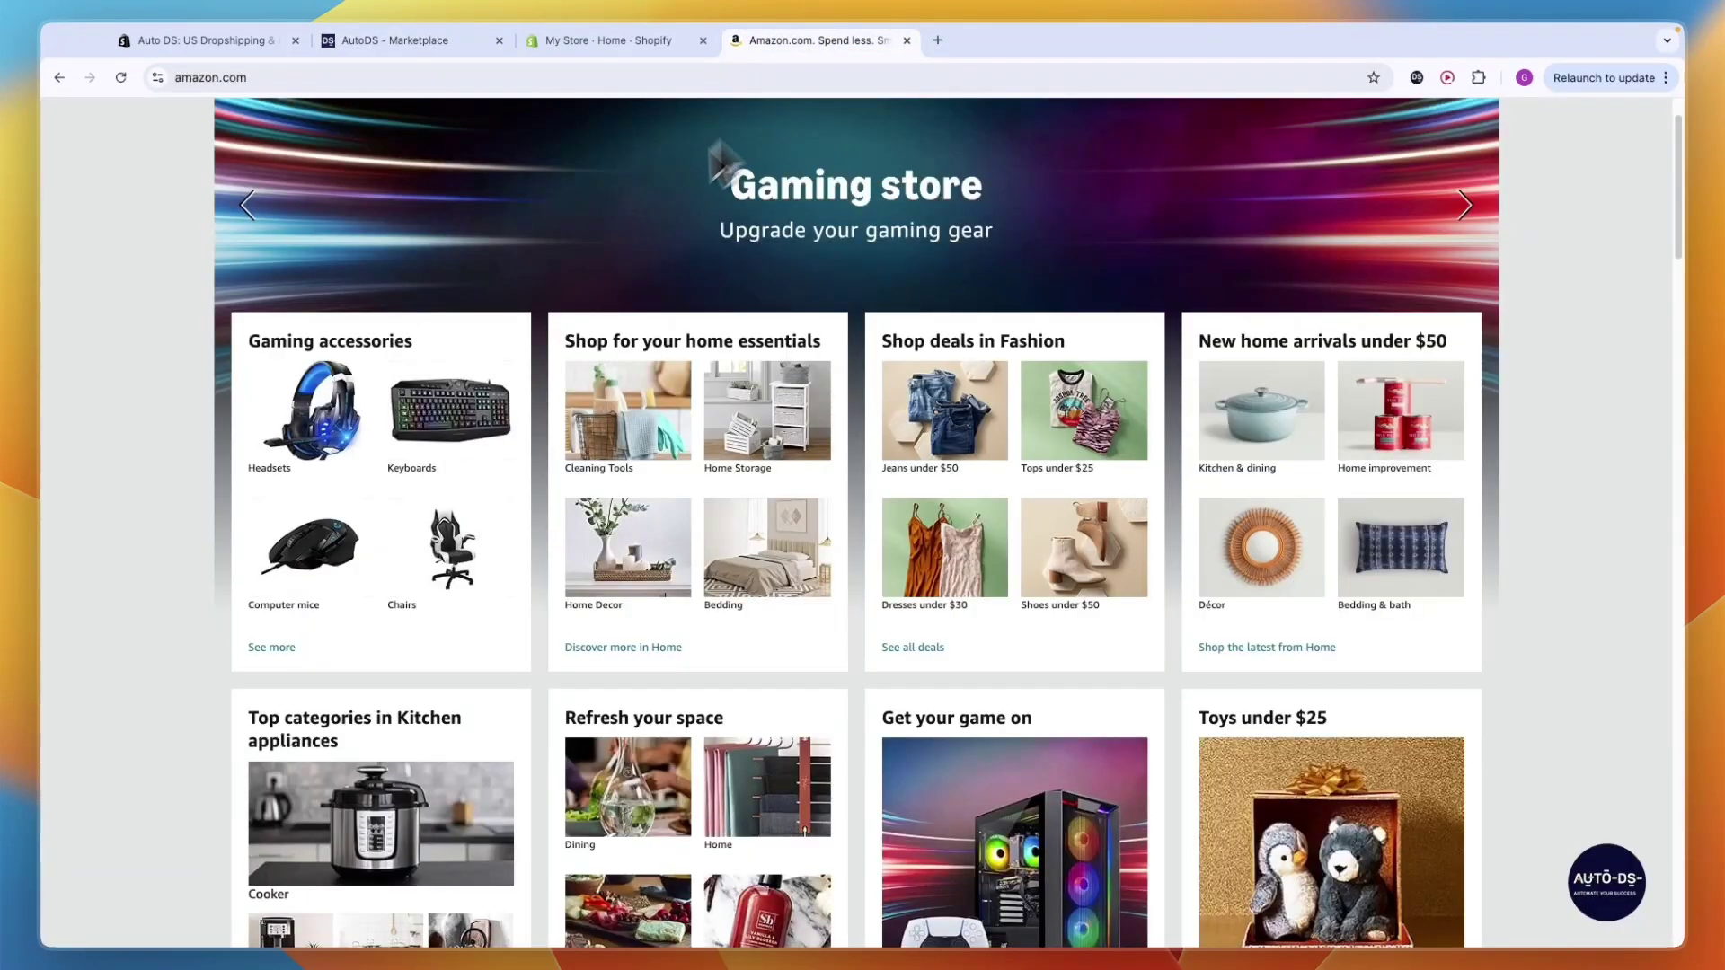
pyautogui.scroll(2, 898, 629)
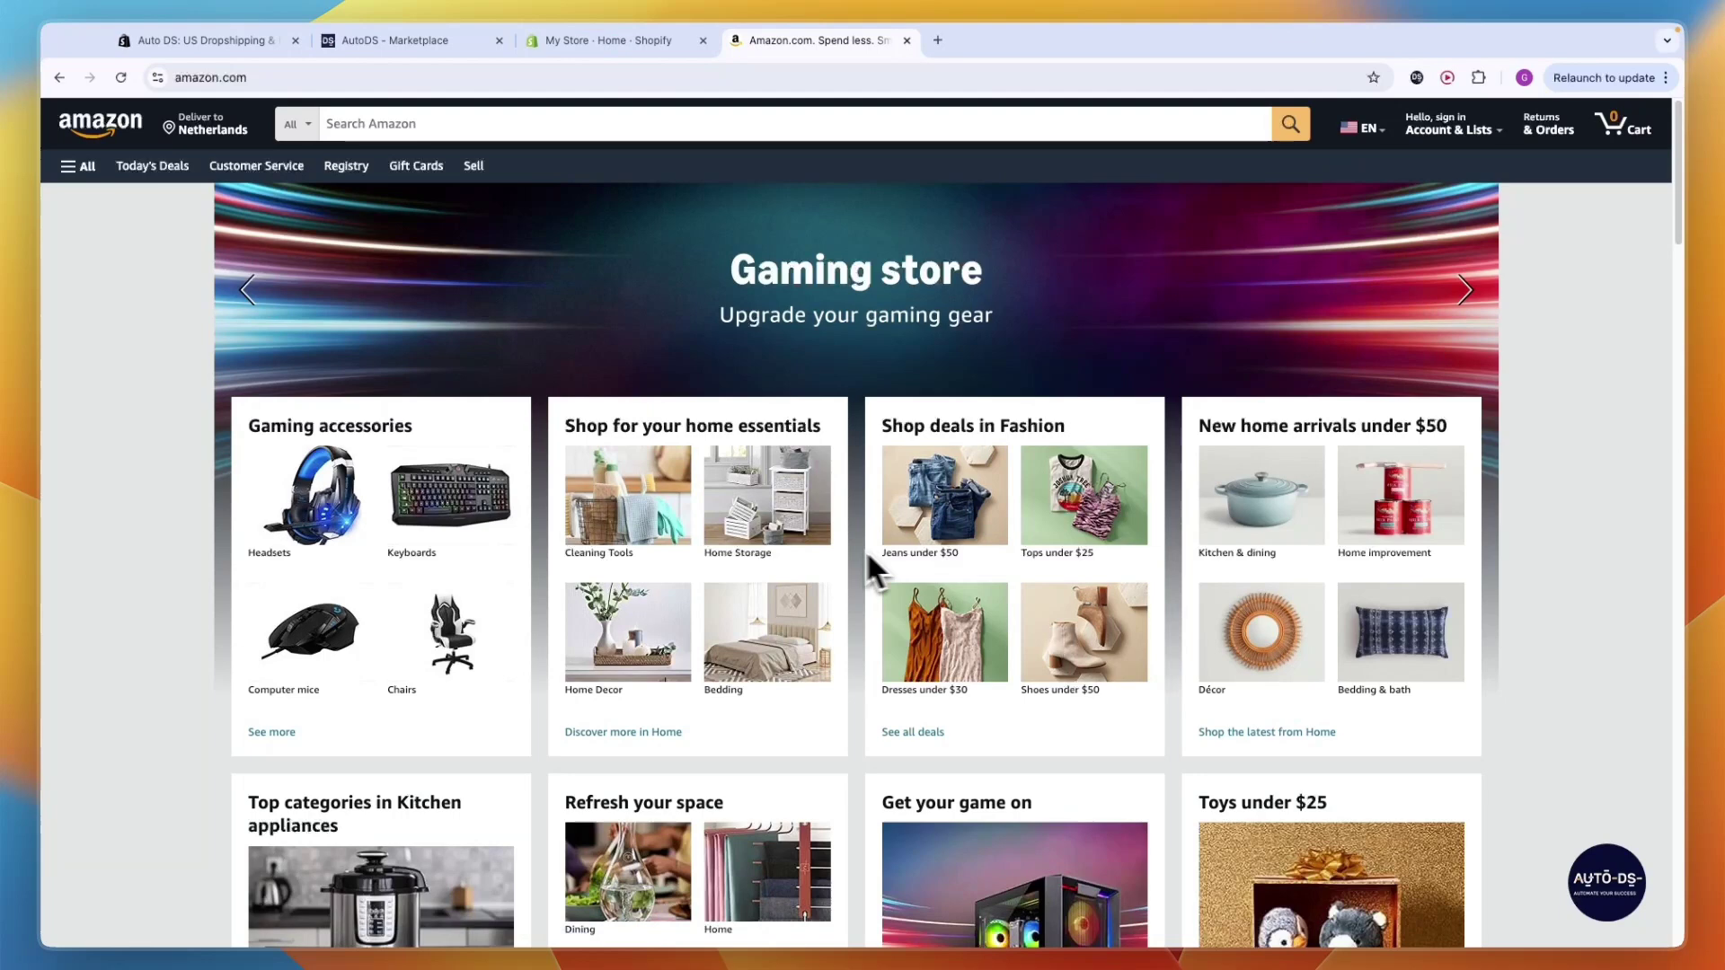
pyautogui.click(78, 165)
pyautogui.scroll(-3, 121, 503)
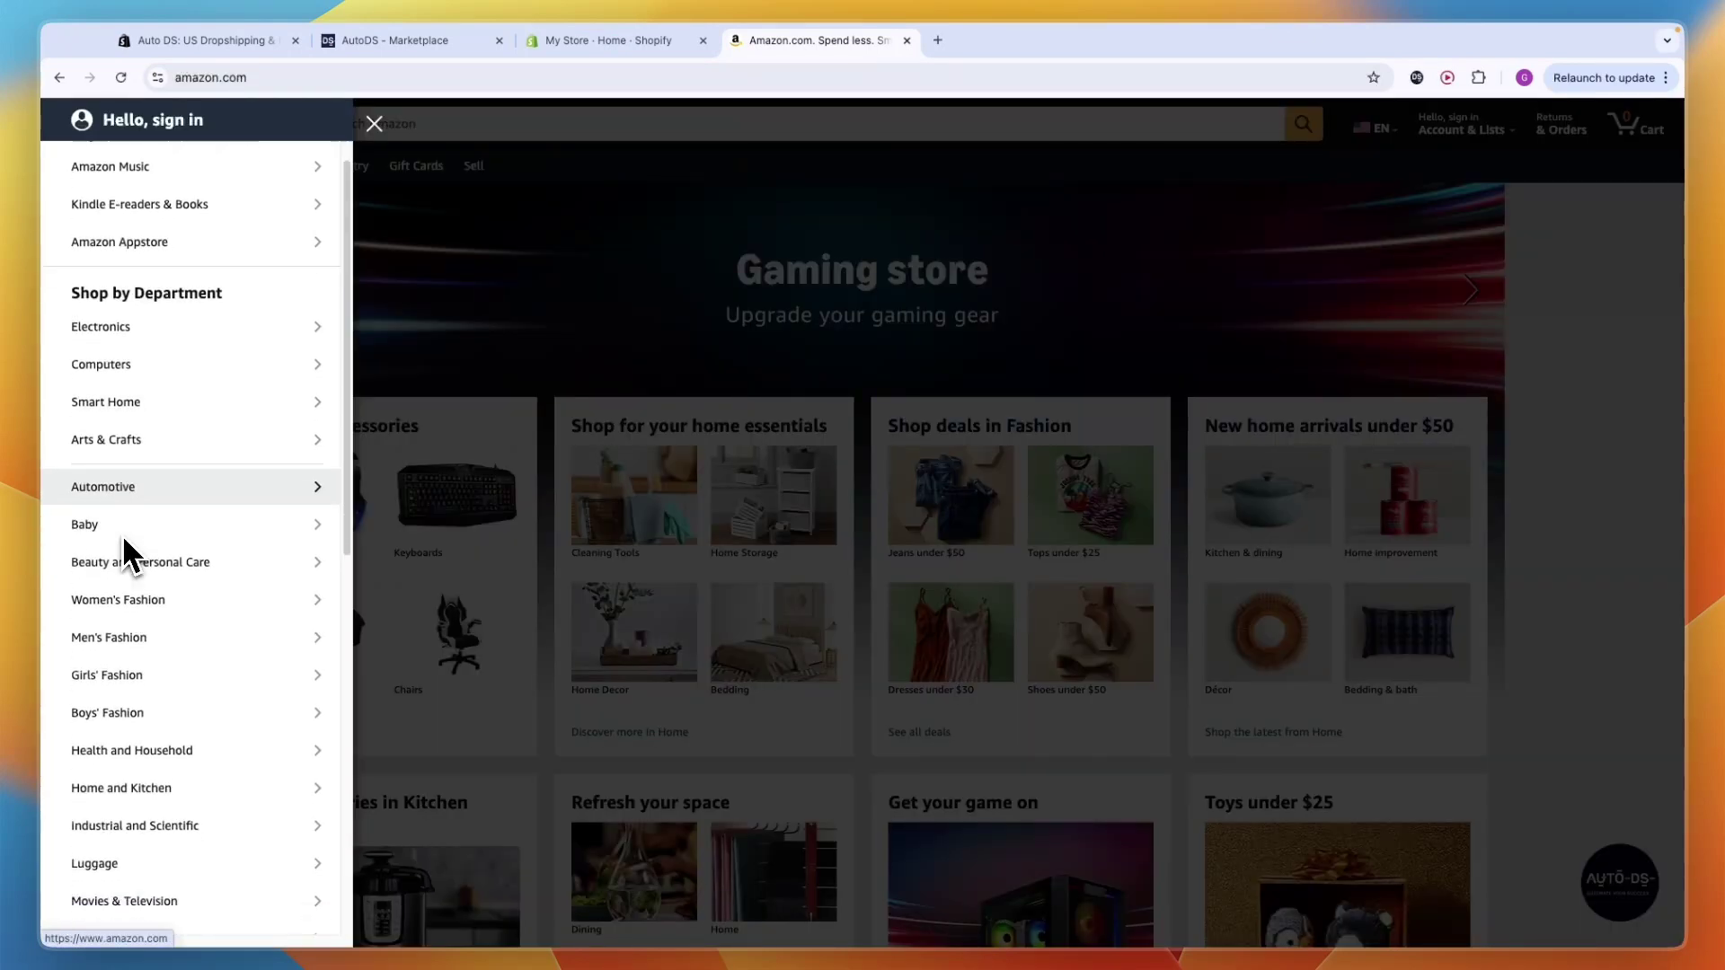
pyautogui.click(187, 724)
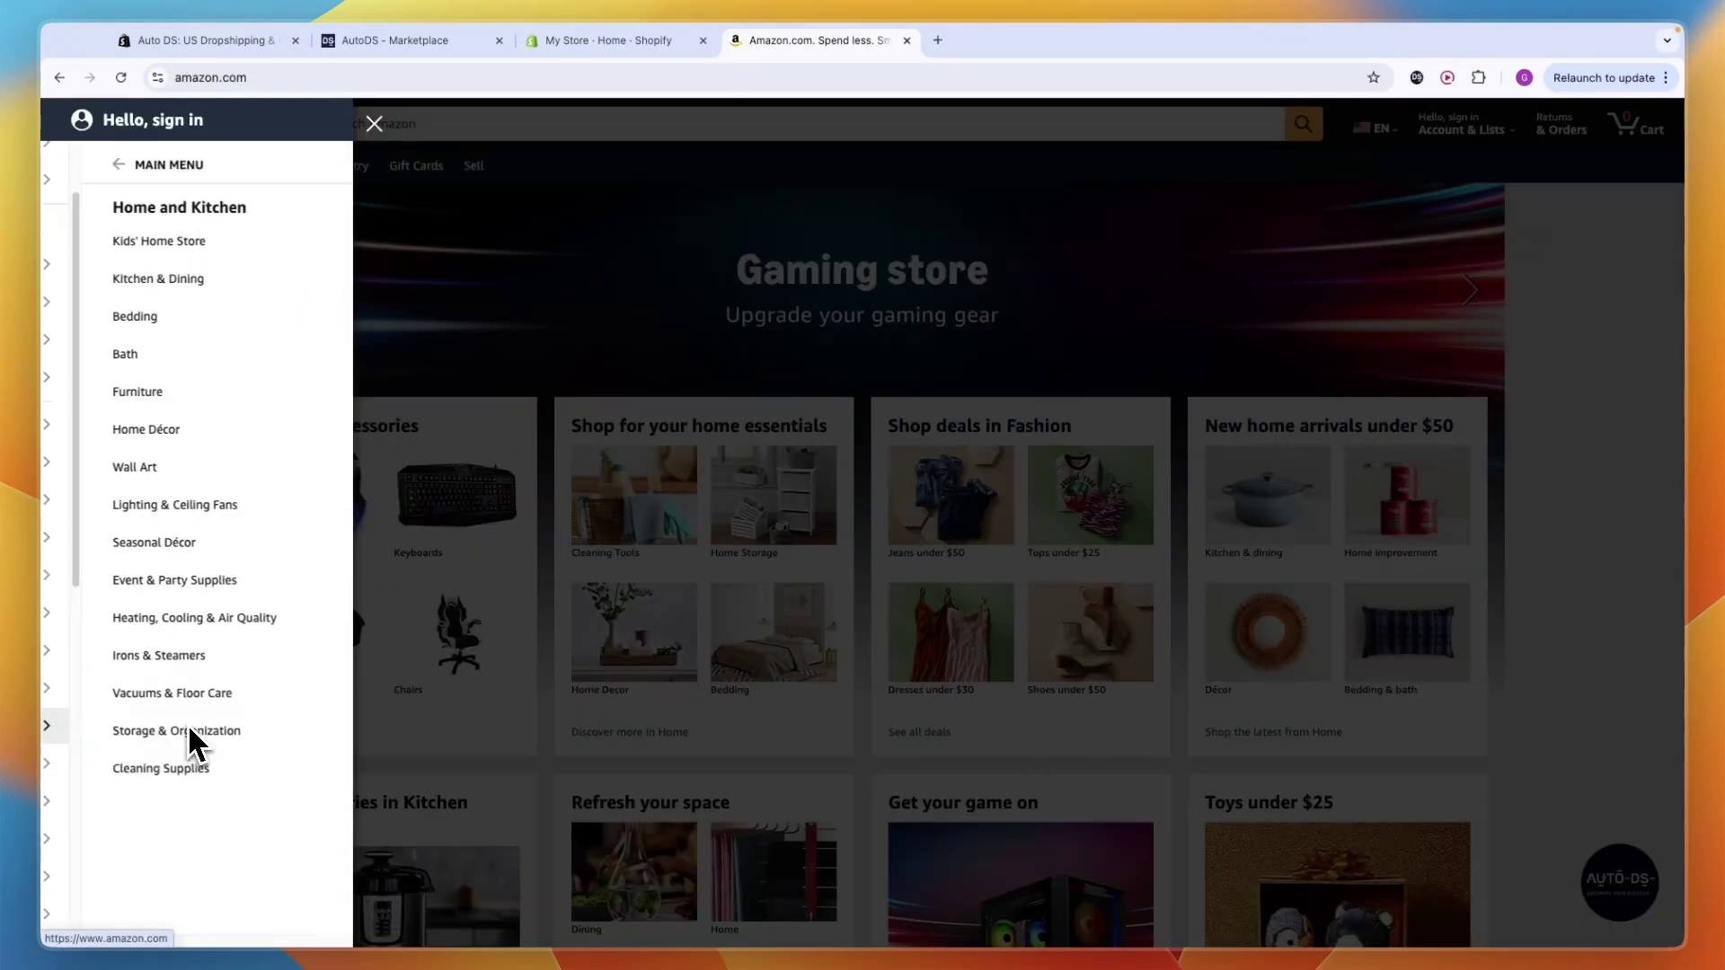
pyautogui.click(135, 281)
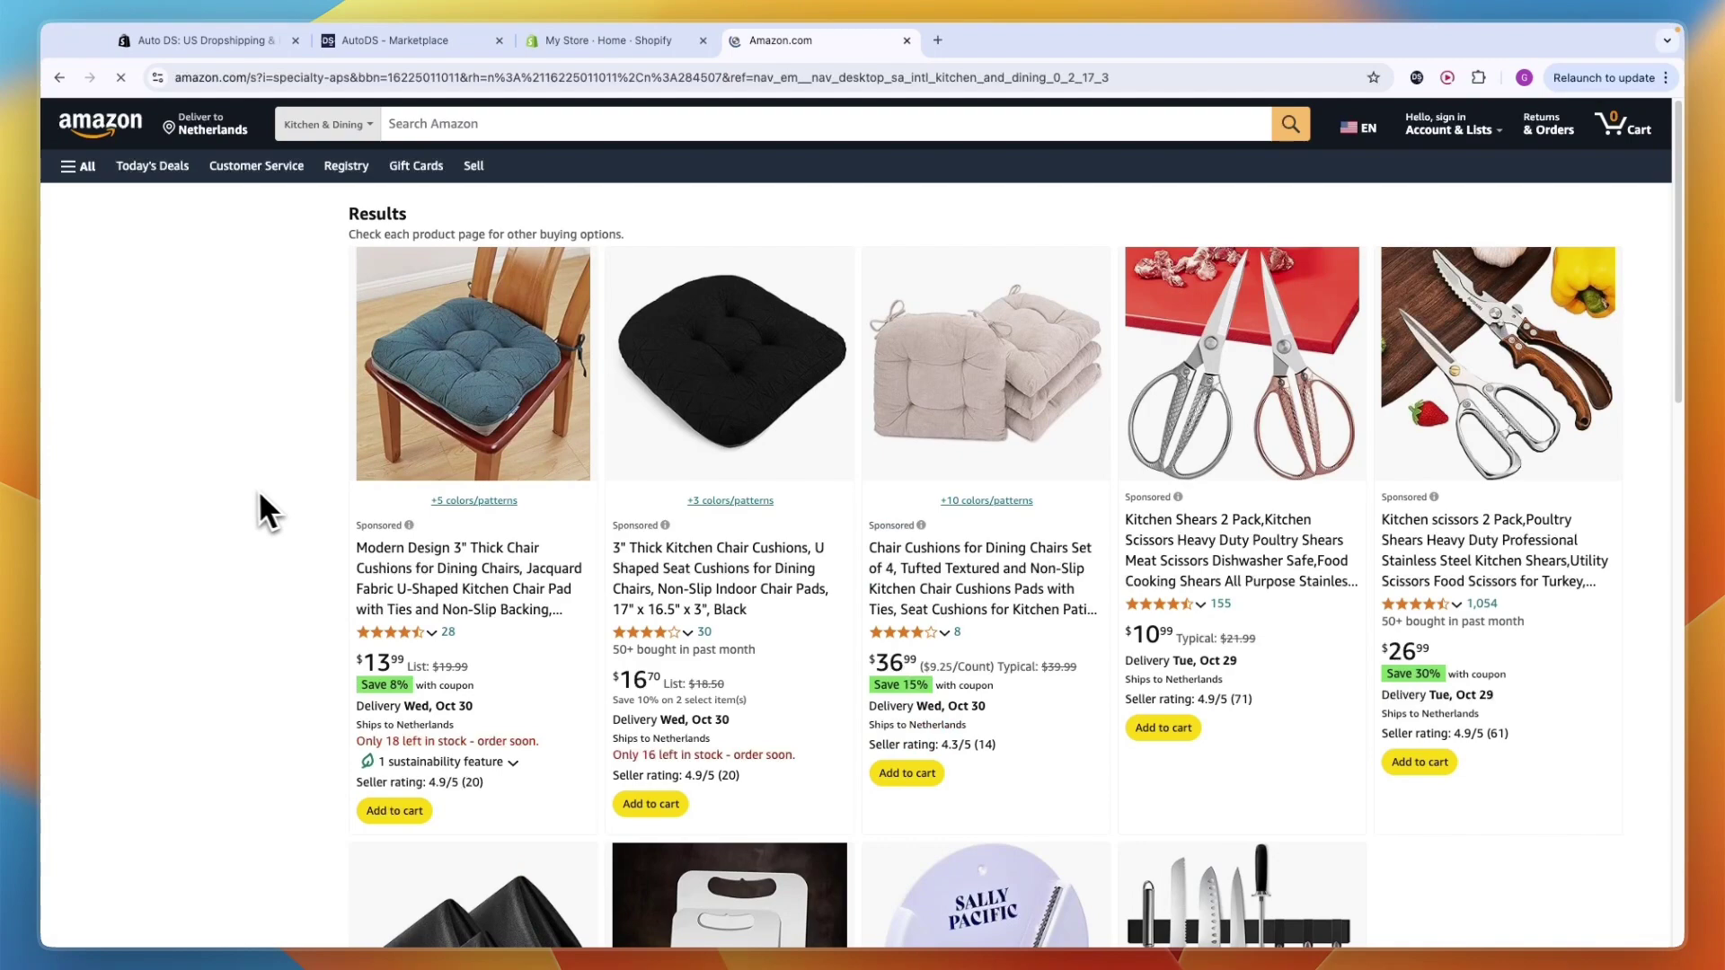
# Open the $169.99 Giant Bean Bag Chair with Pillow in Gray and copy its URL.
pyautogui.scroll(-15, 1124, 489)
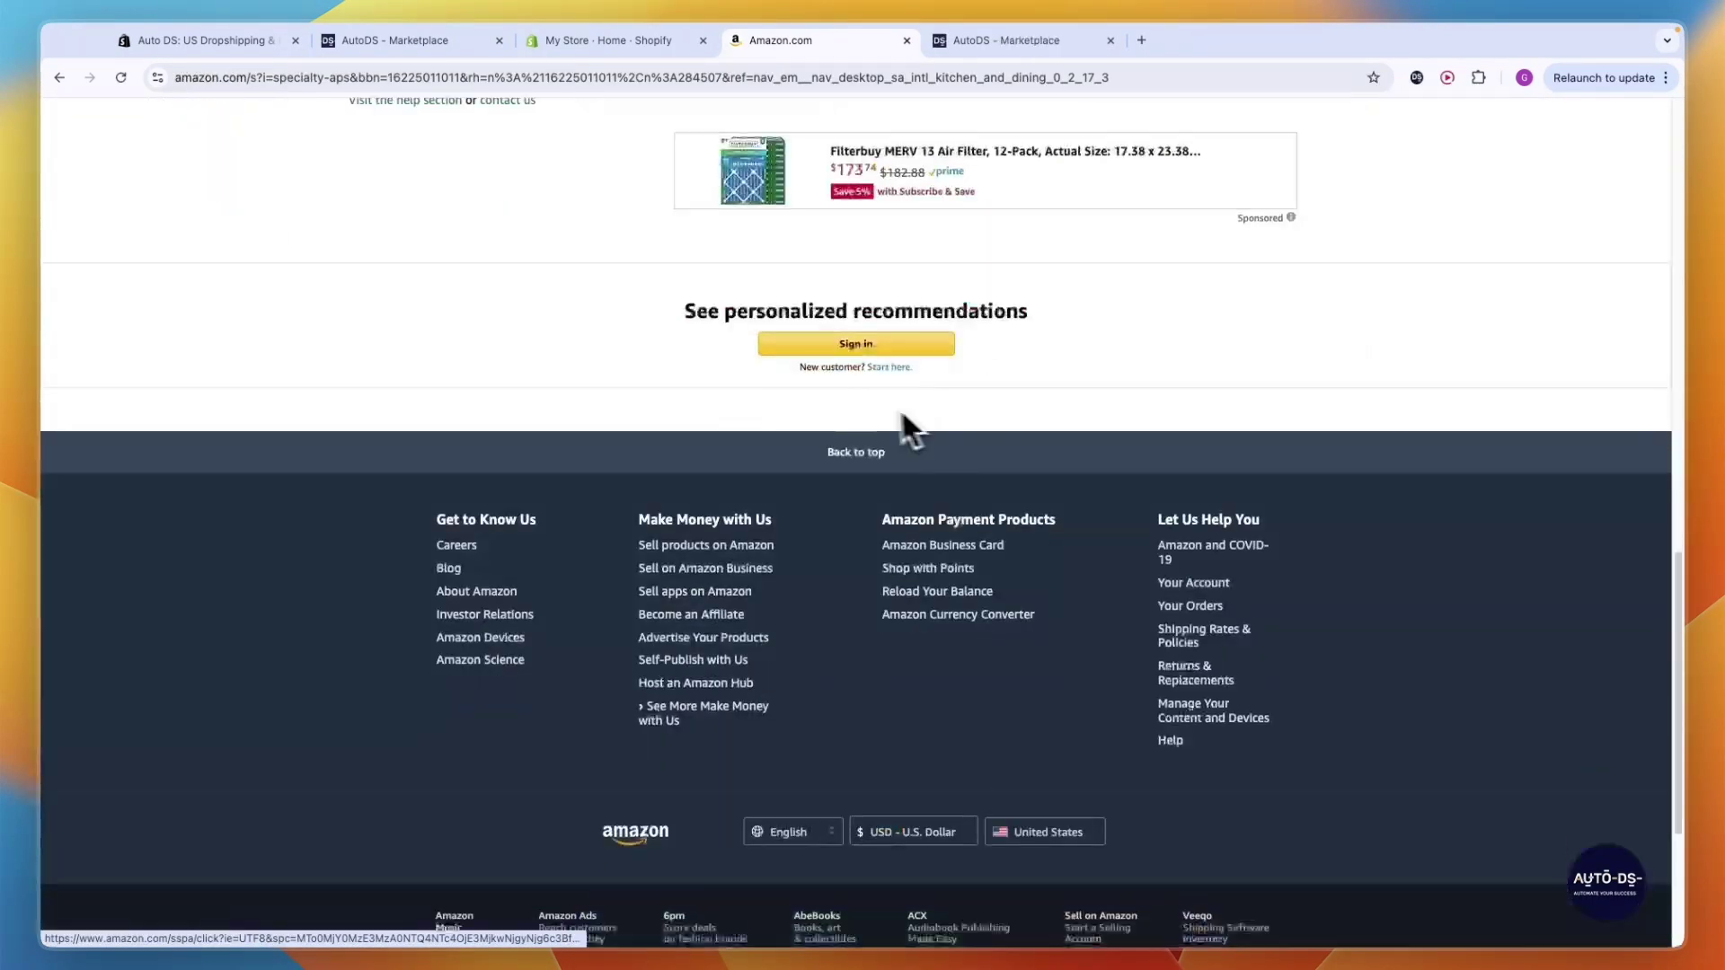
pyautogui.scroll(15, 854, 476)
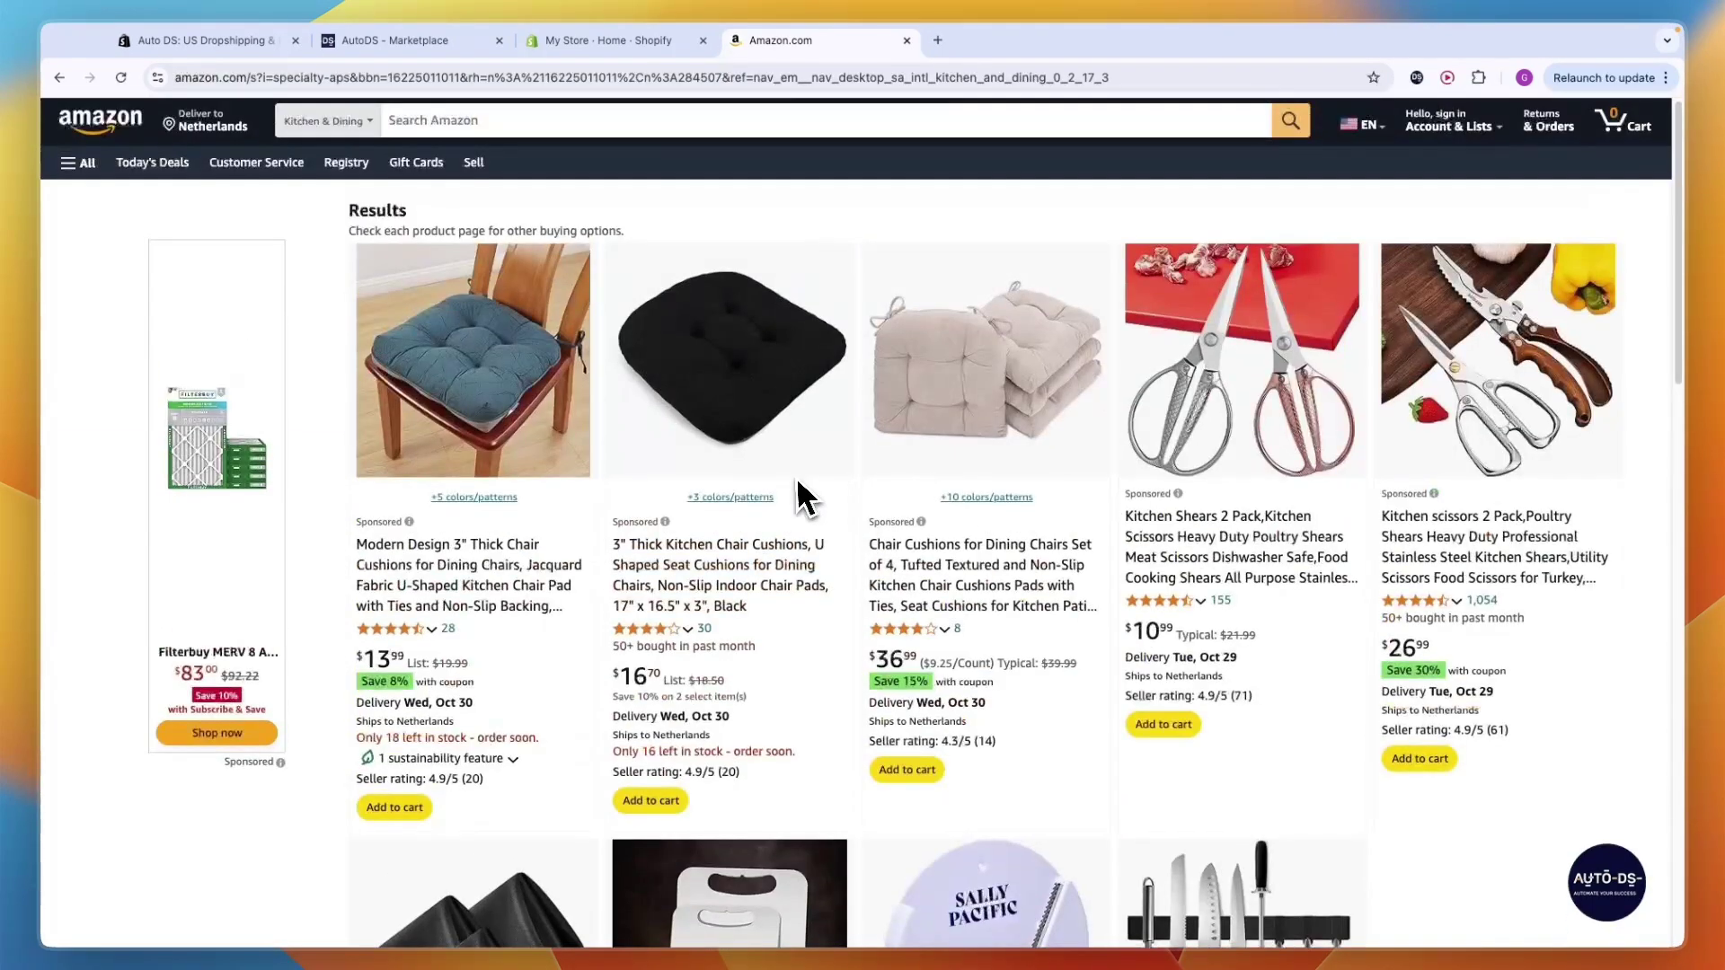
pyautogui.click(1118, 472)
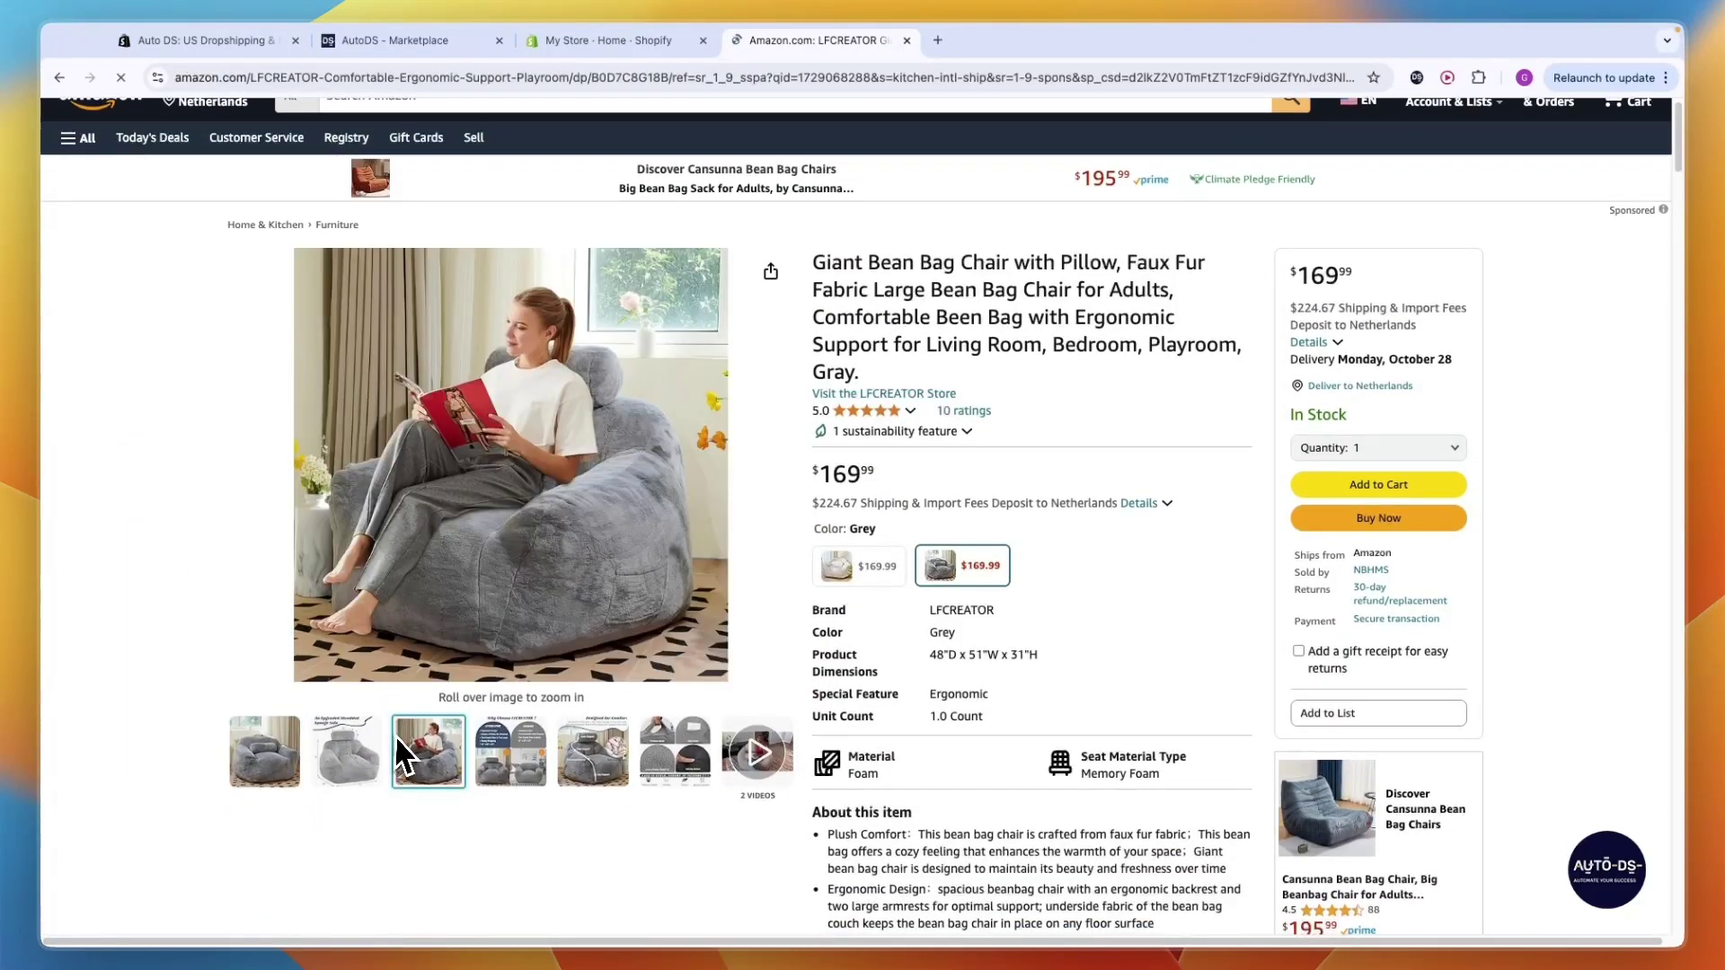
pyautogui.click(665, 79)
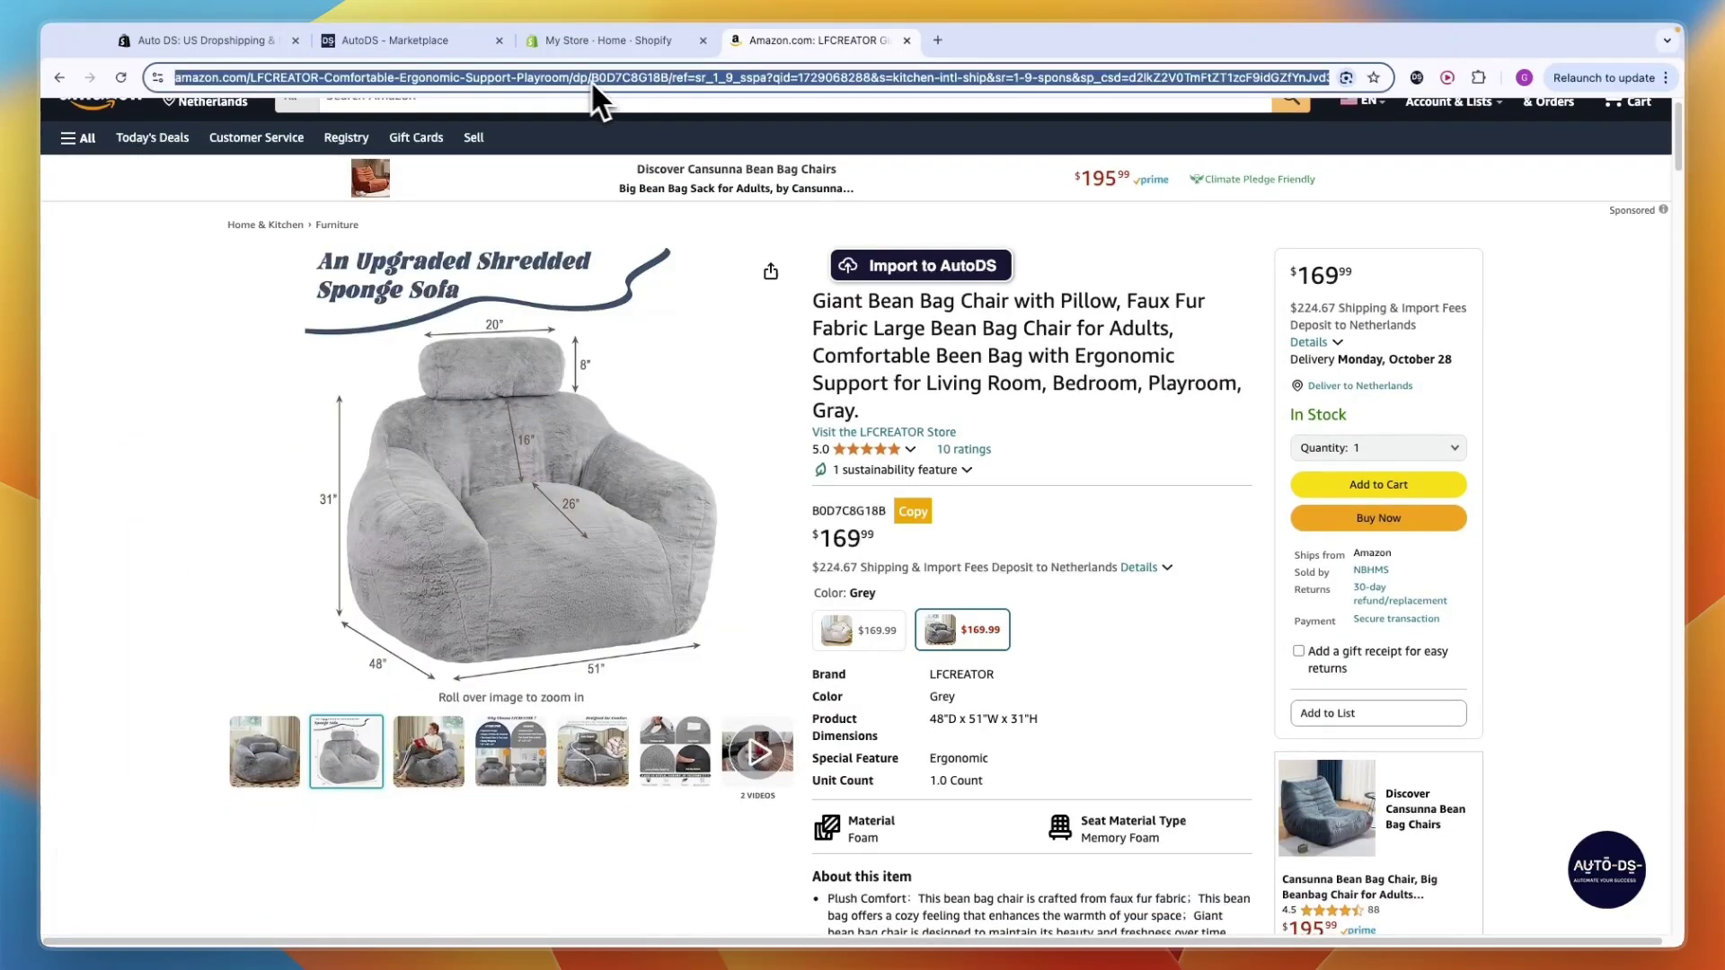
pyautogui.click(397, 42)
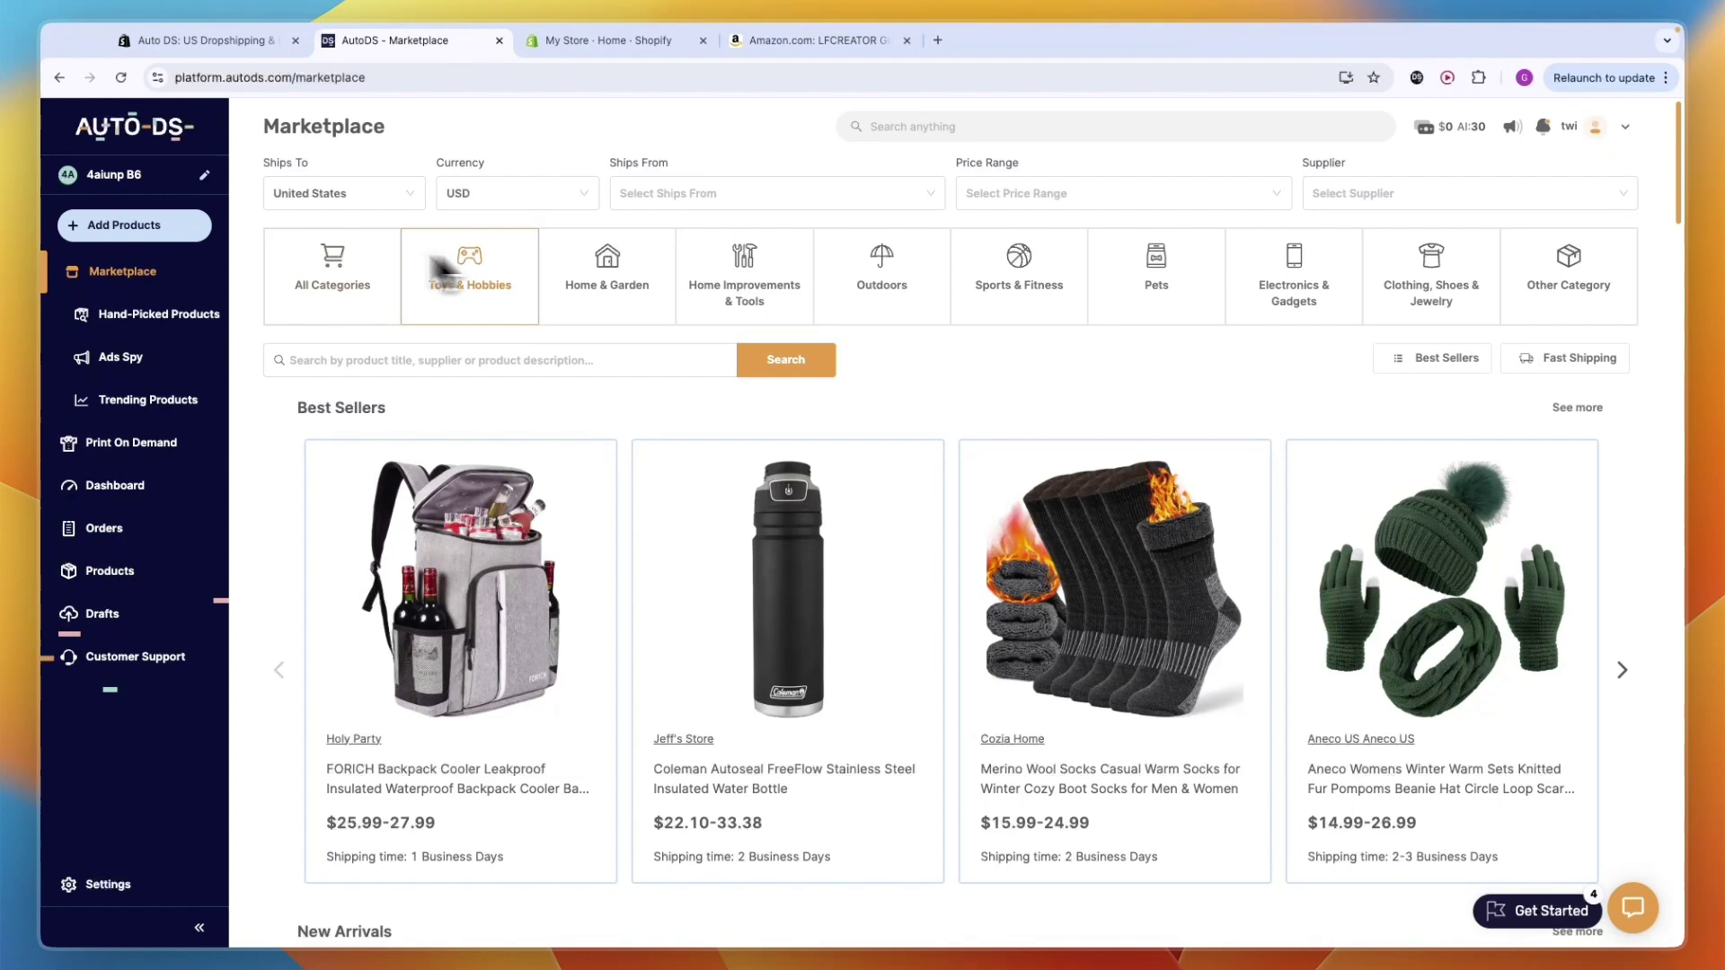
# Import the copied Amazon link as a Single Product and open its draft with Edit Now.
pyautogui.click(143, 224)
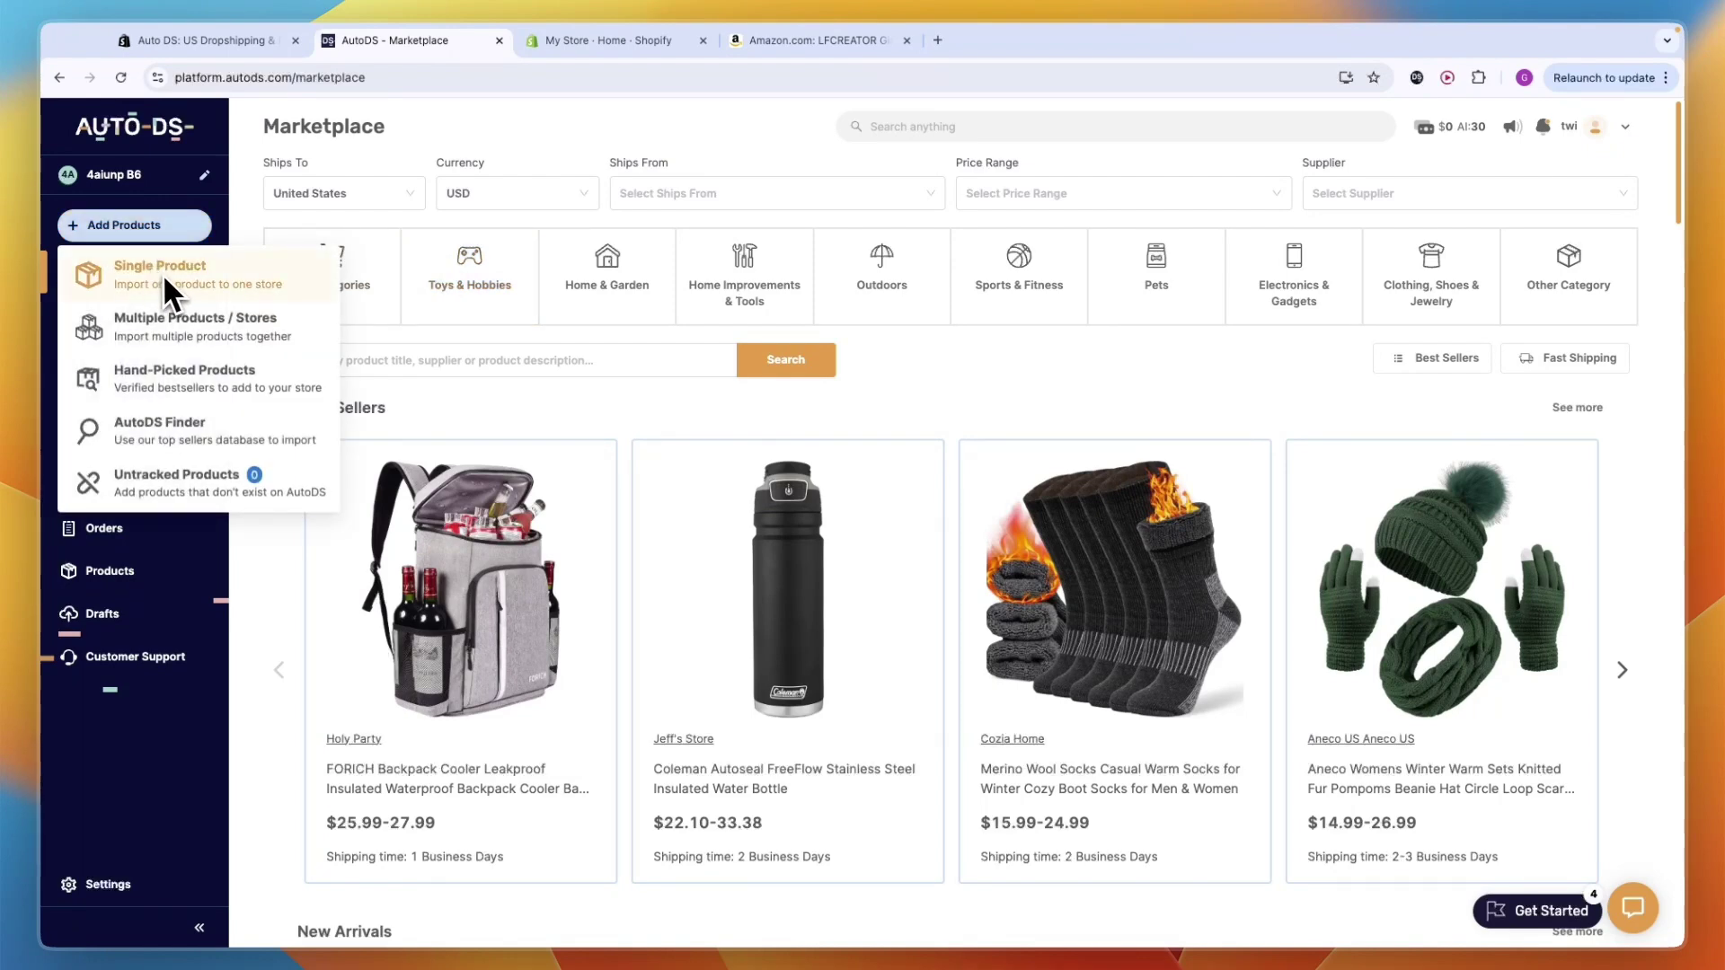
pyautogui.click(148, 266)
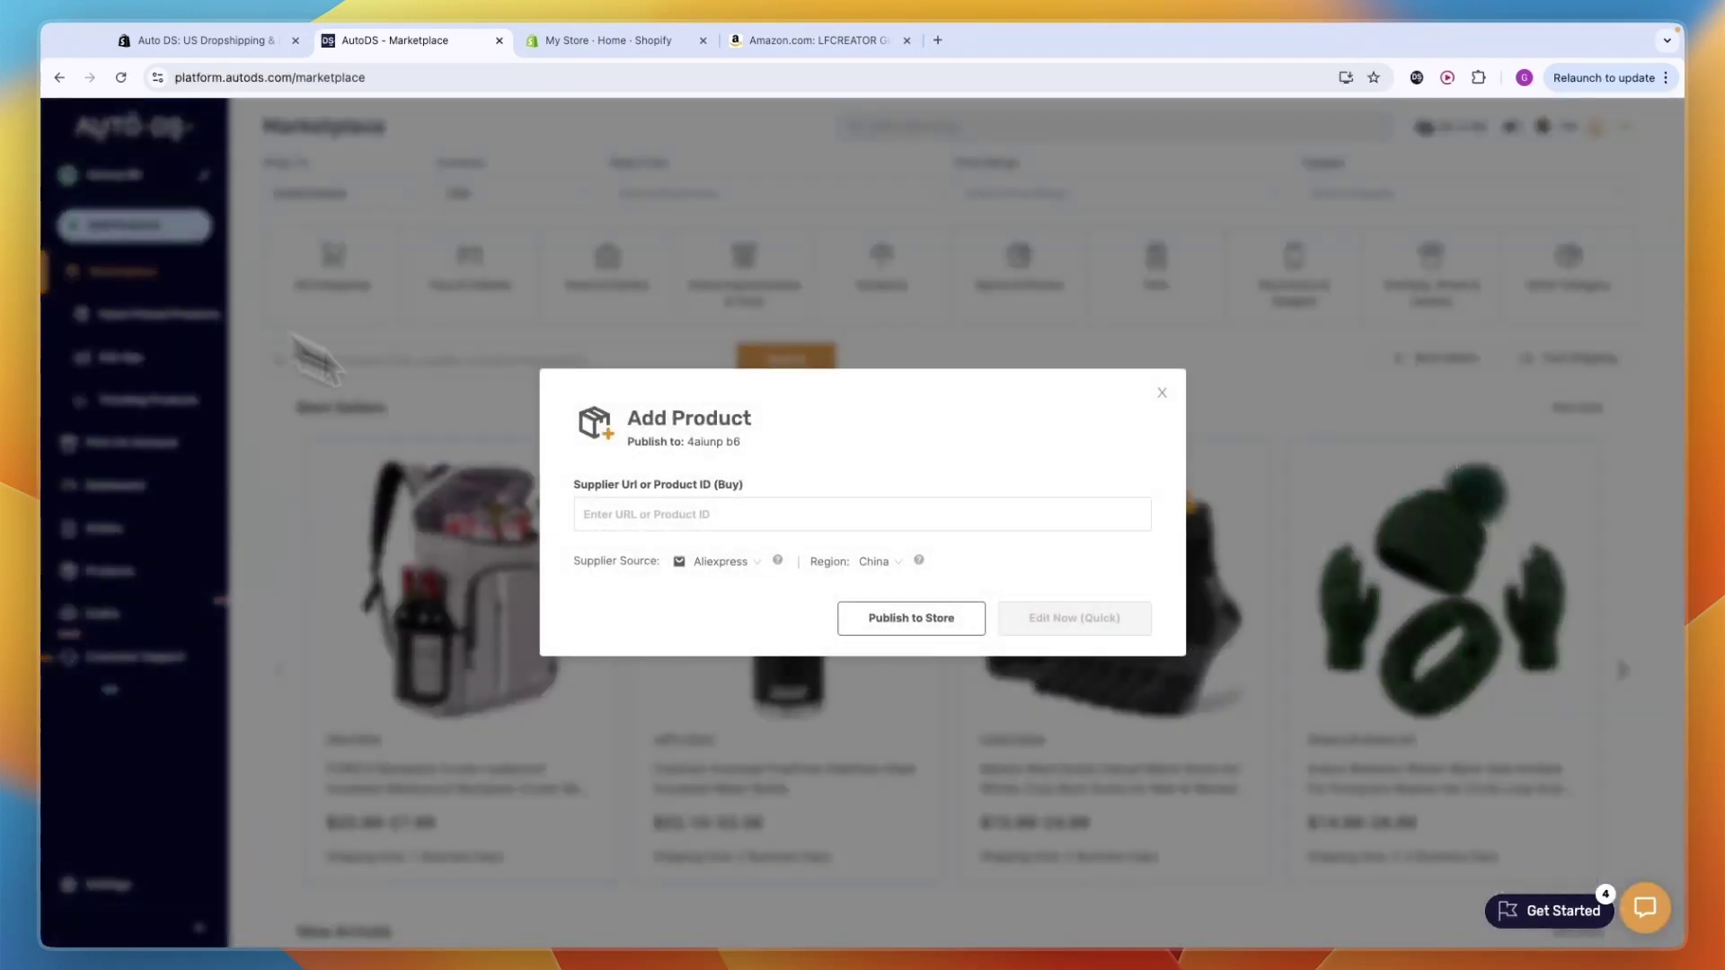
pyautogui.click(643, 514)
pyautogui.press('super+v')
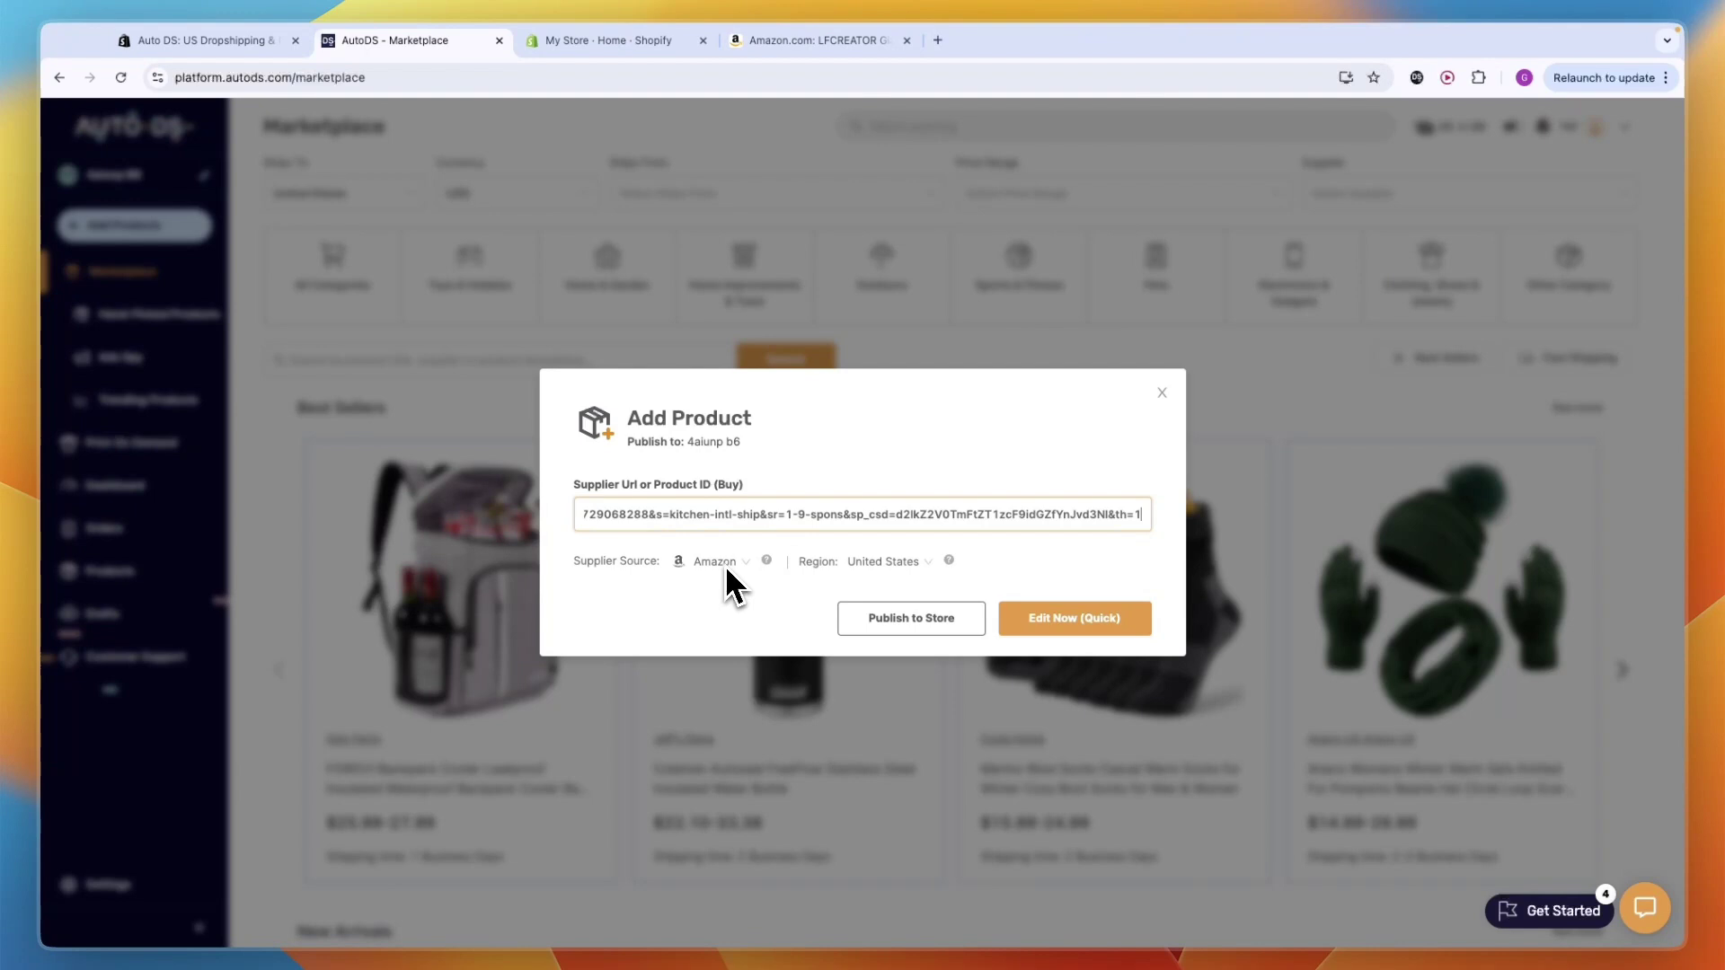
pyautogui.click(1015, 624)
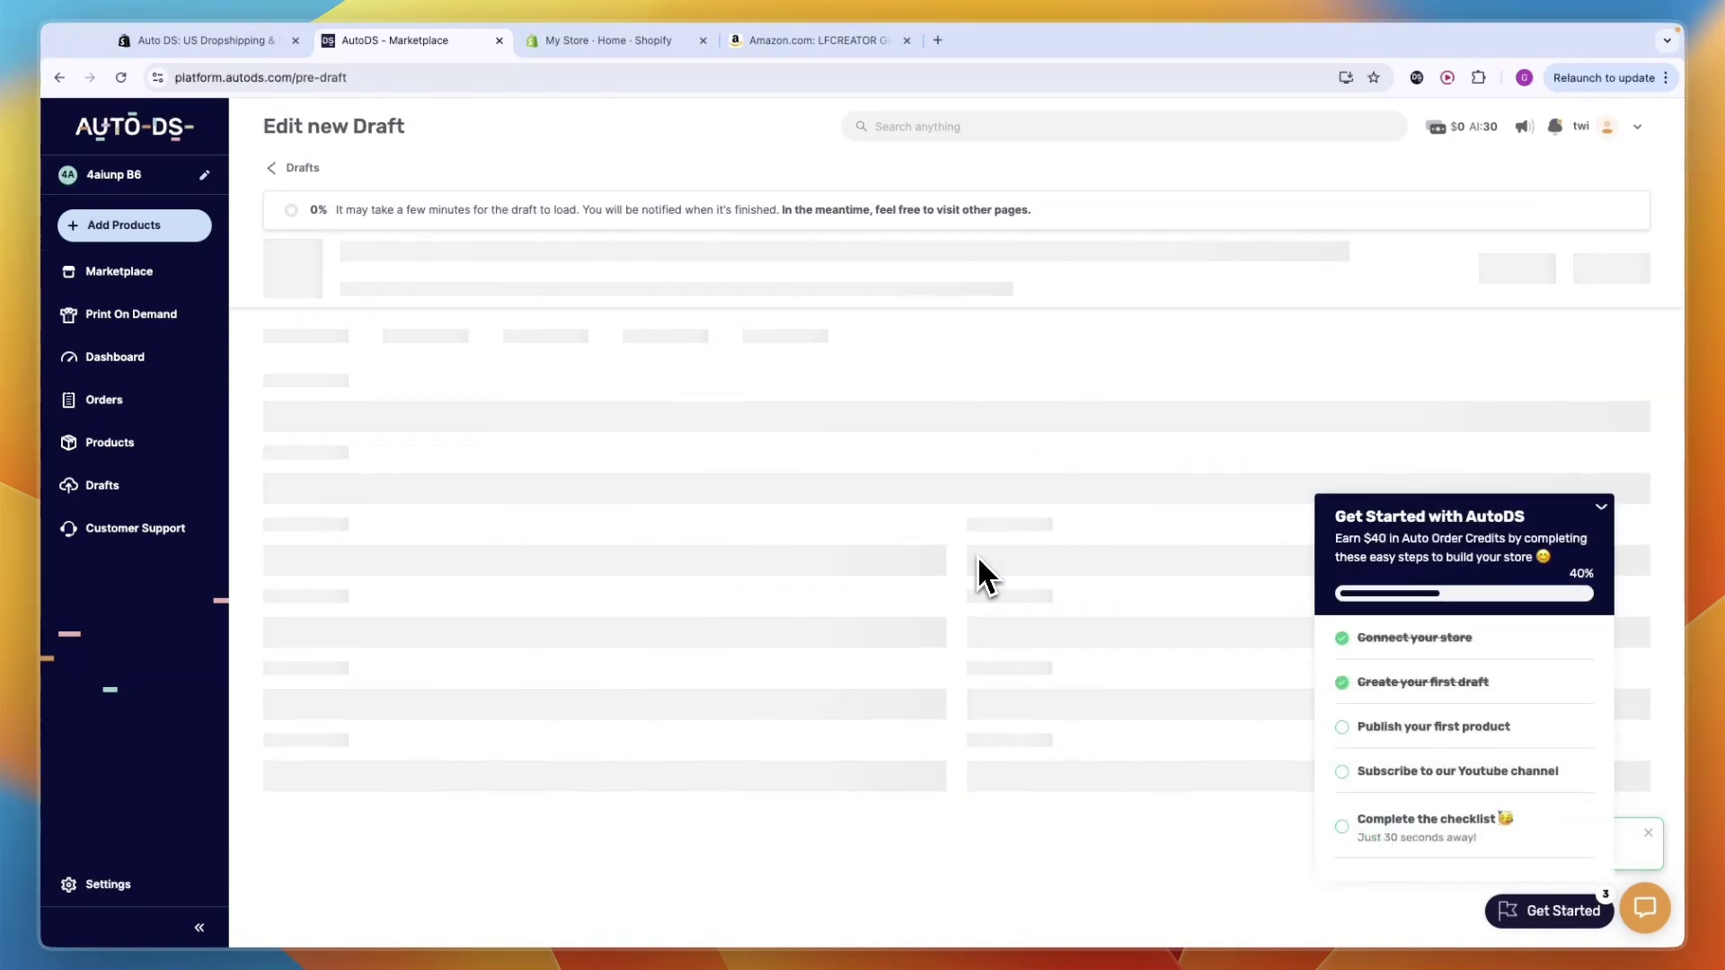
pyautogui.click(1602, 509)
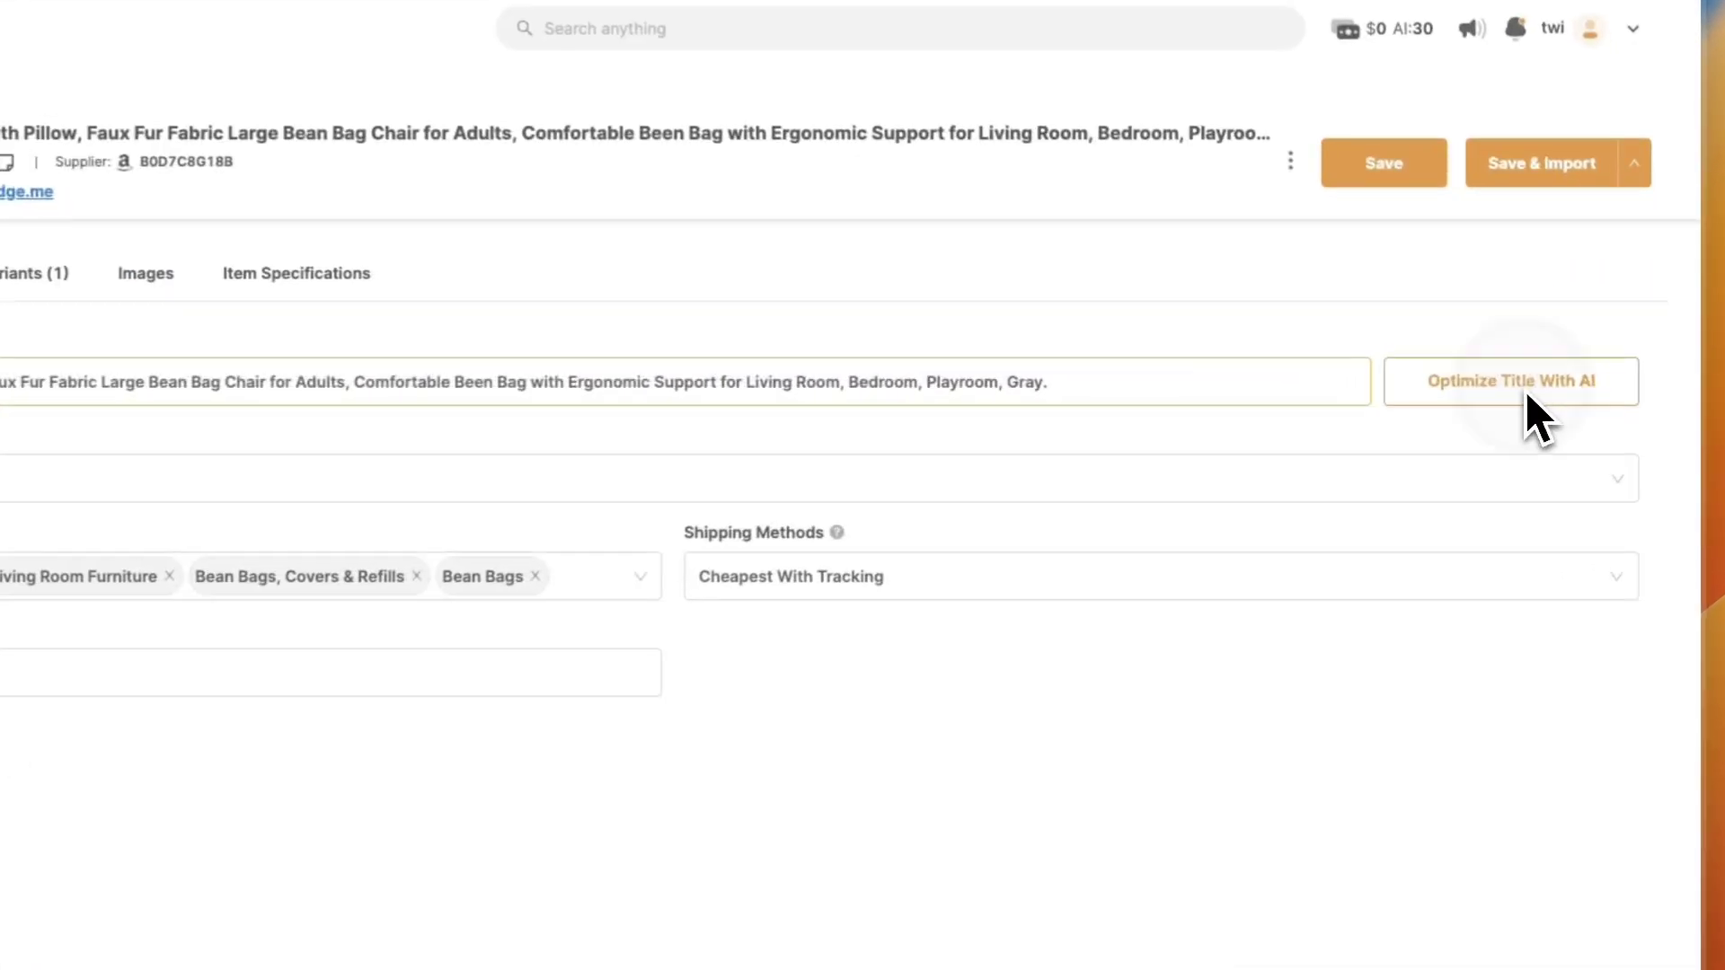
# AI-write the title and description with the 'Make It Sound More Sellable' description tone.
pyautogui.click(1581, 375)
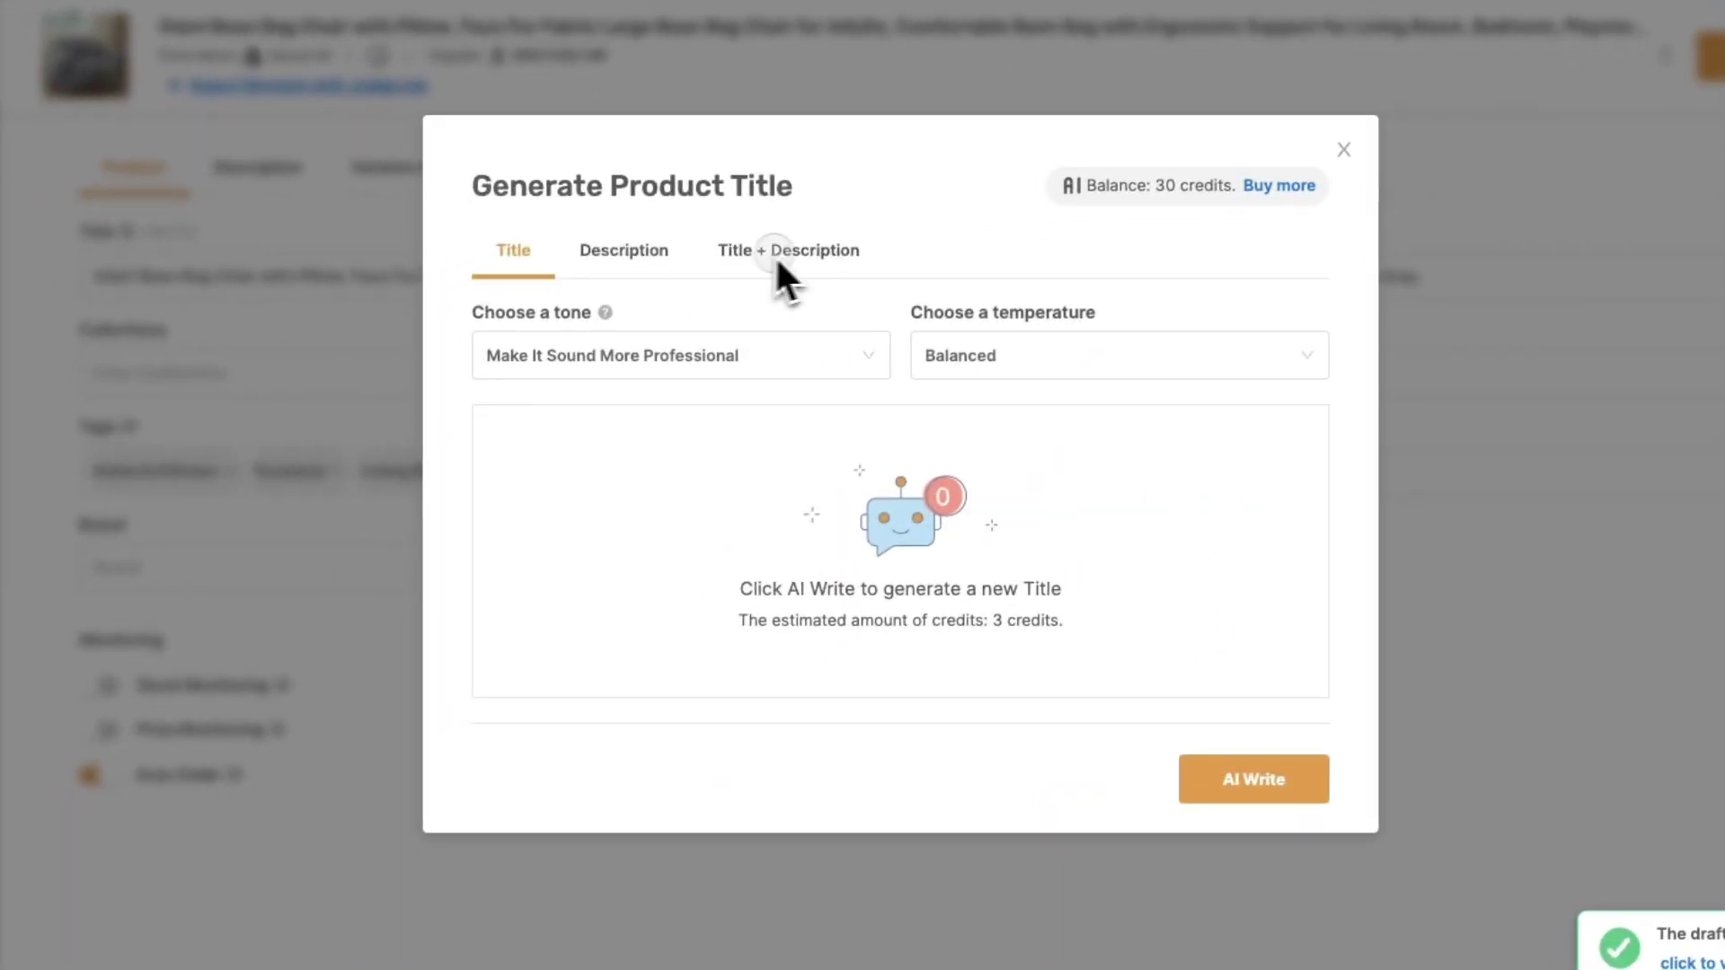
pyautogui.click(774, 255)
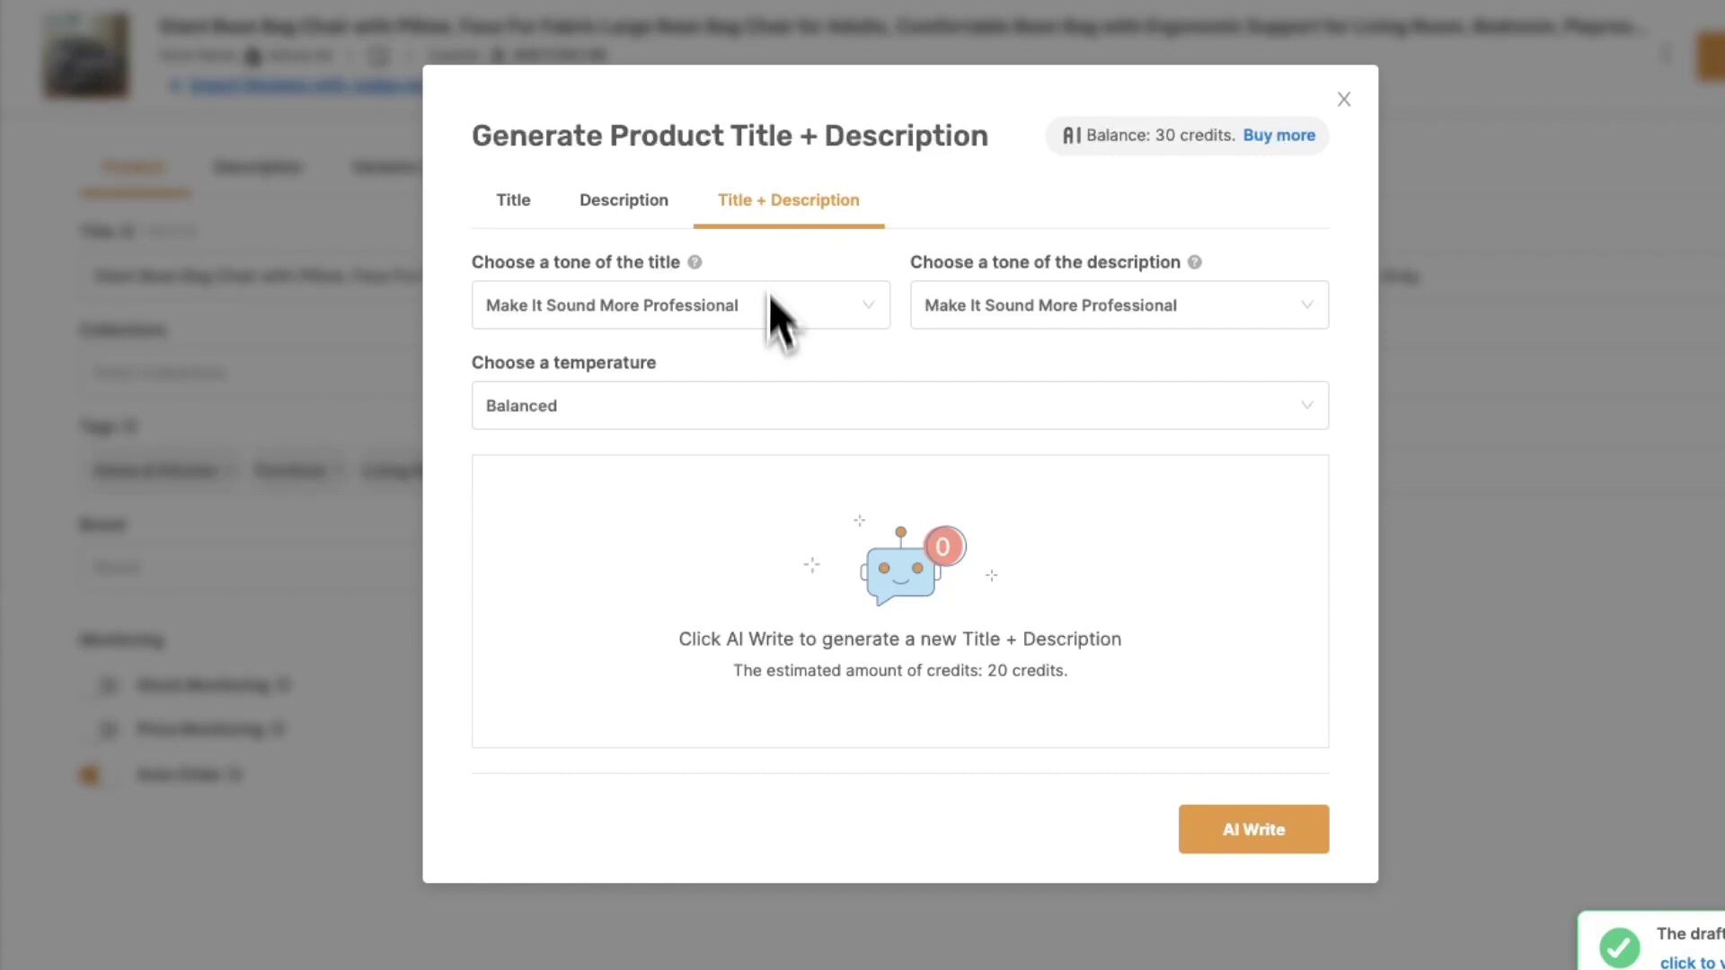
pyautogui.click(988, 310)
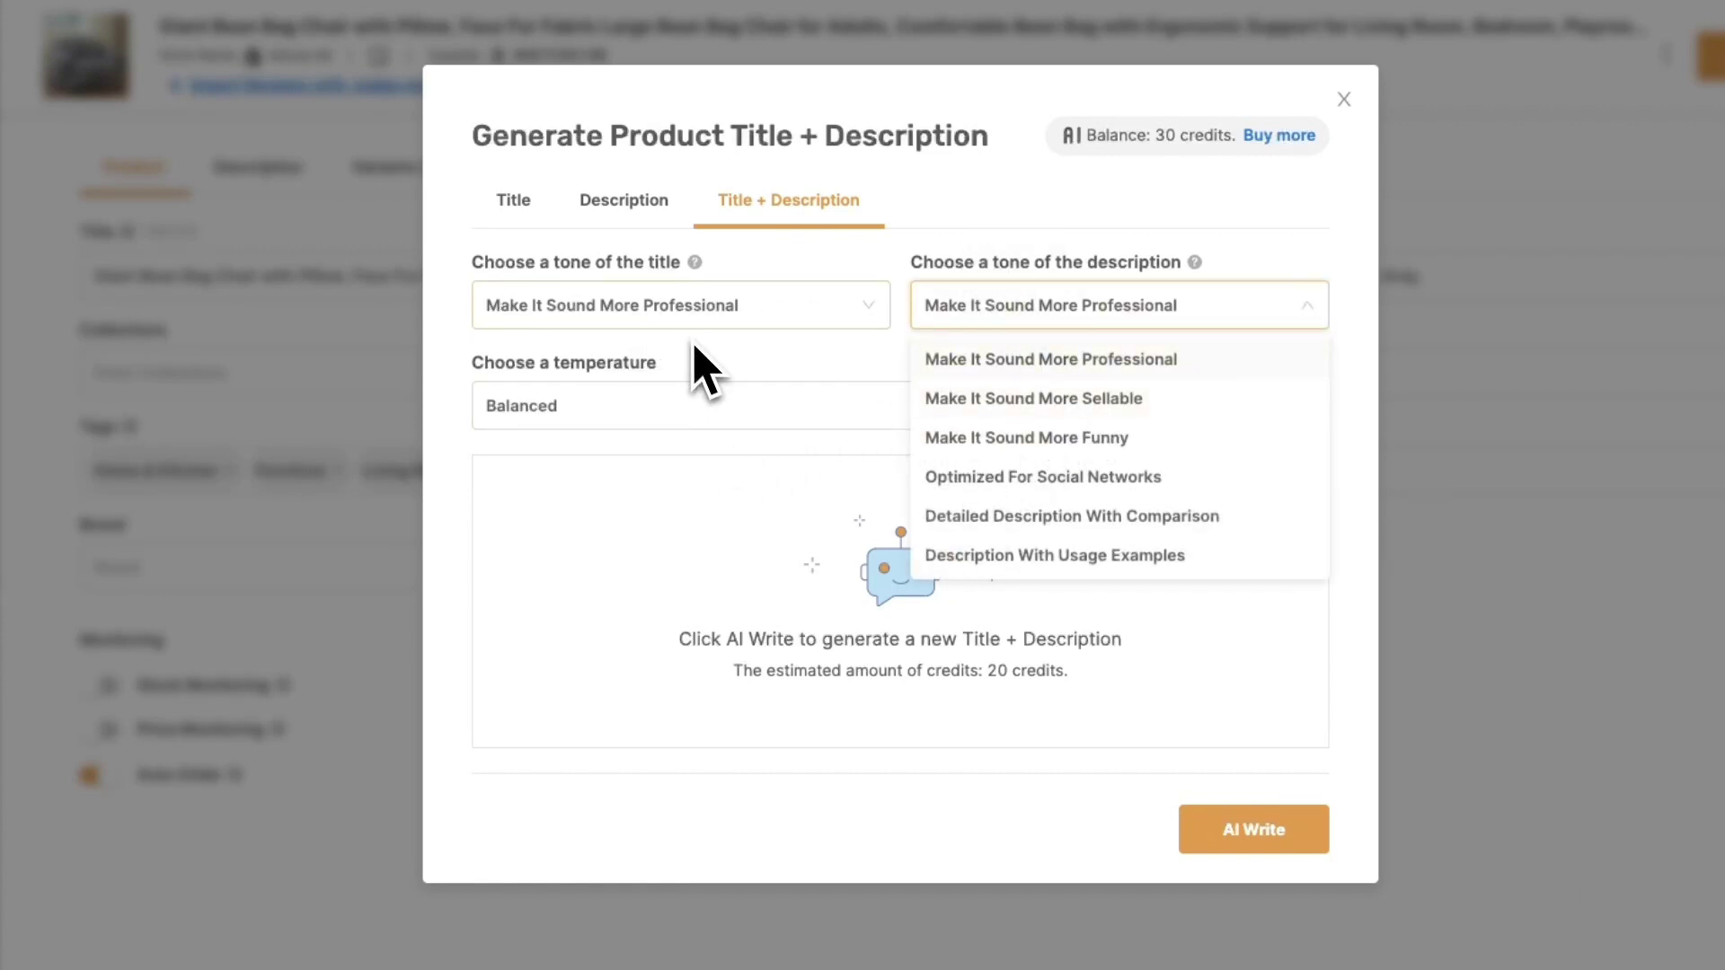
pyautogui.click(1147, 406)
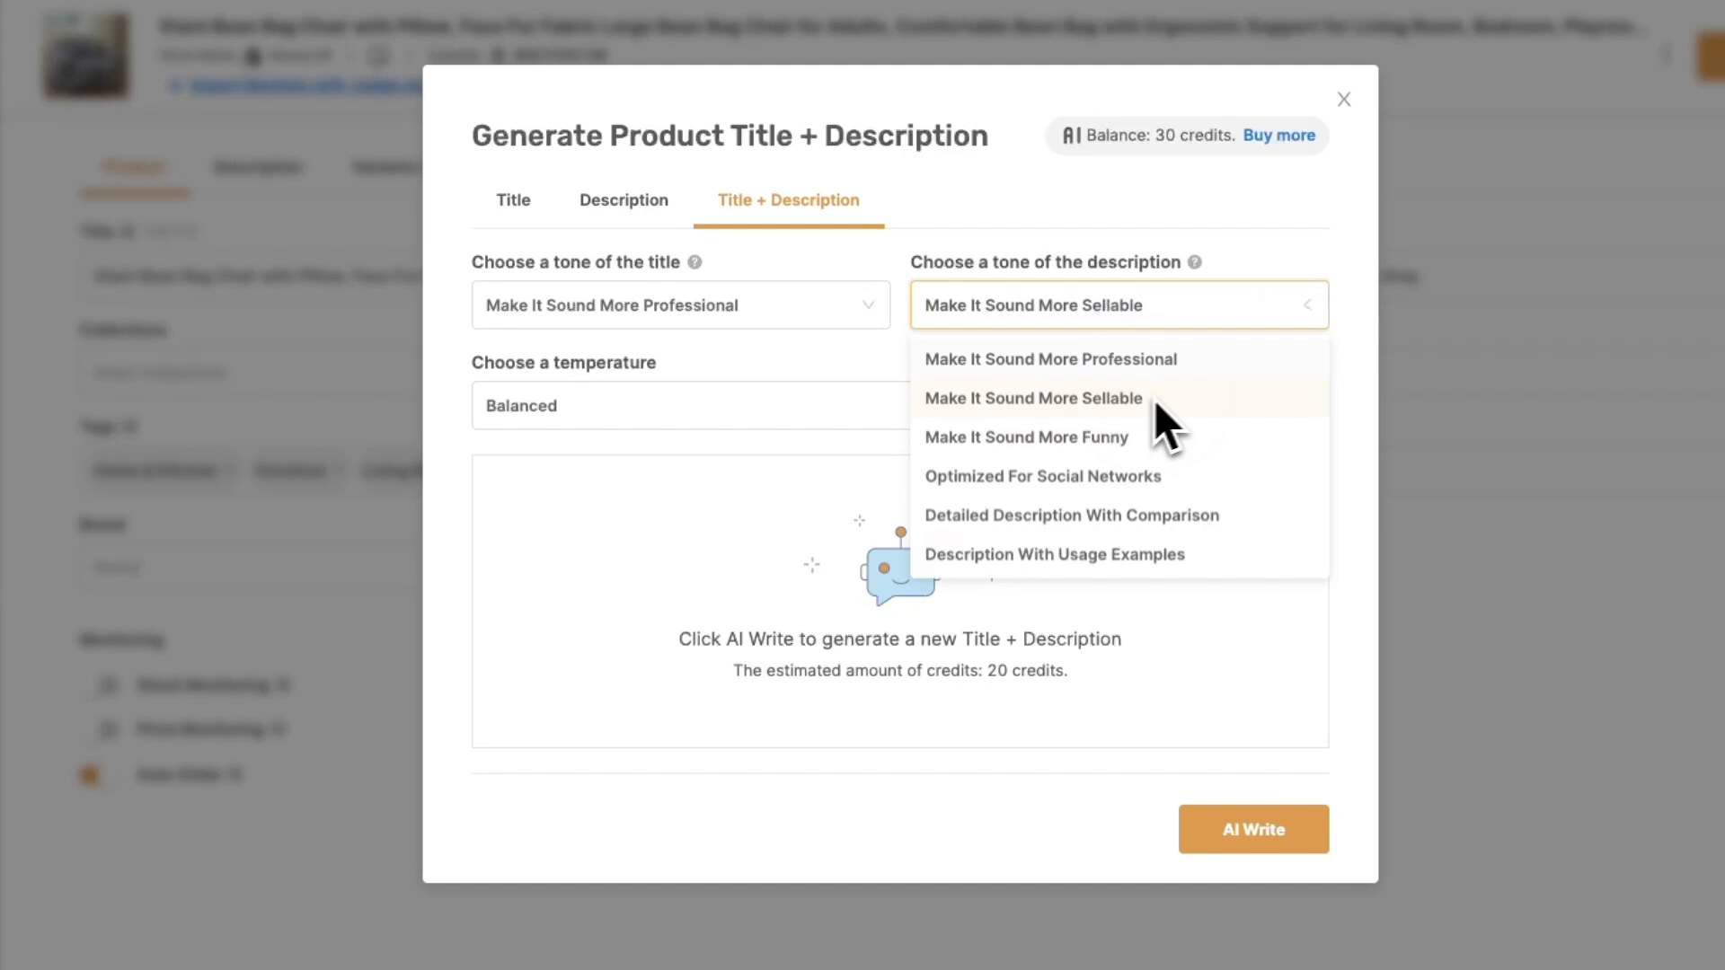
pyautogui.click(1240, 826)
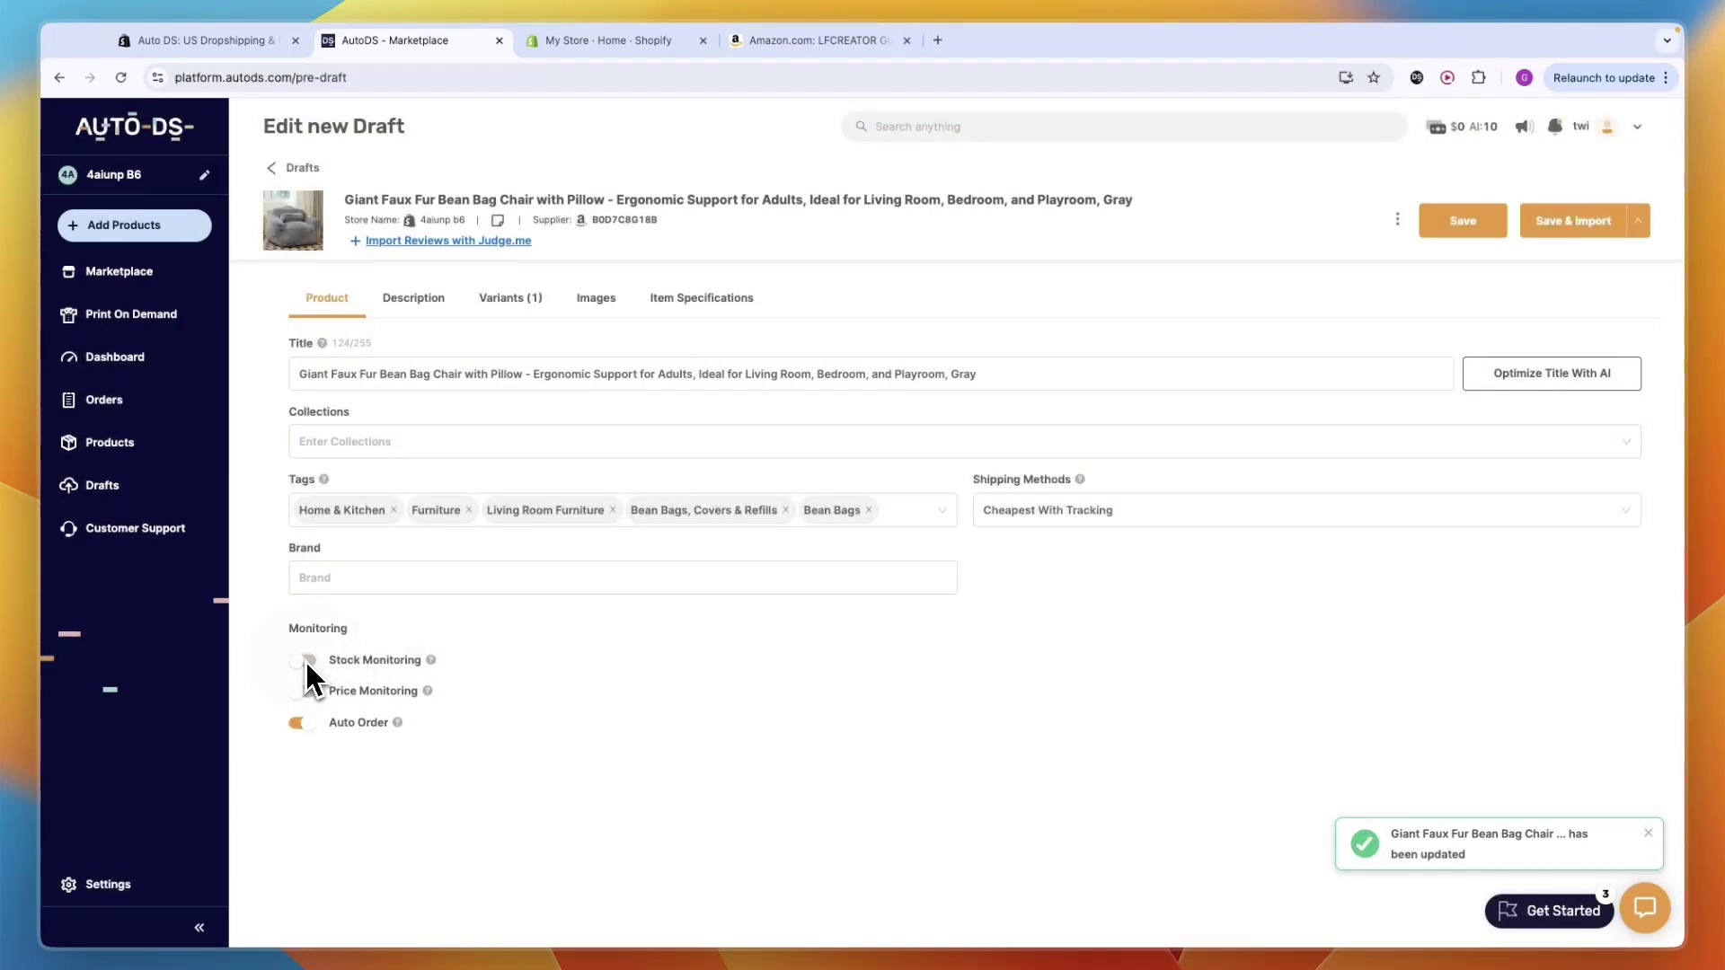
# Turn on price monitoring for the bean bag chair draft and review its Description, Variants and Images tabs.
pyautogui.click(304, 690)
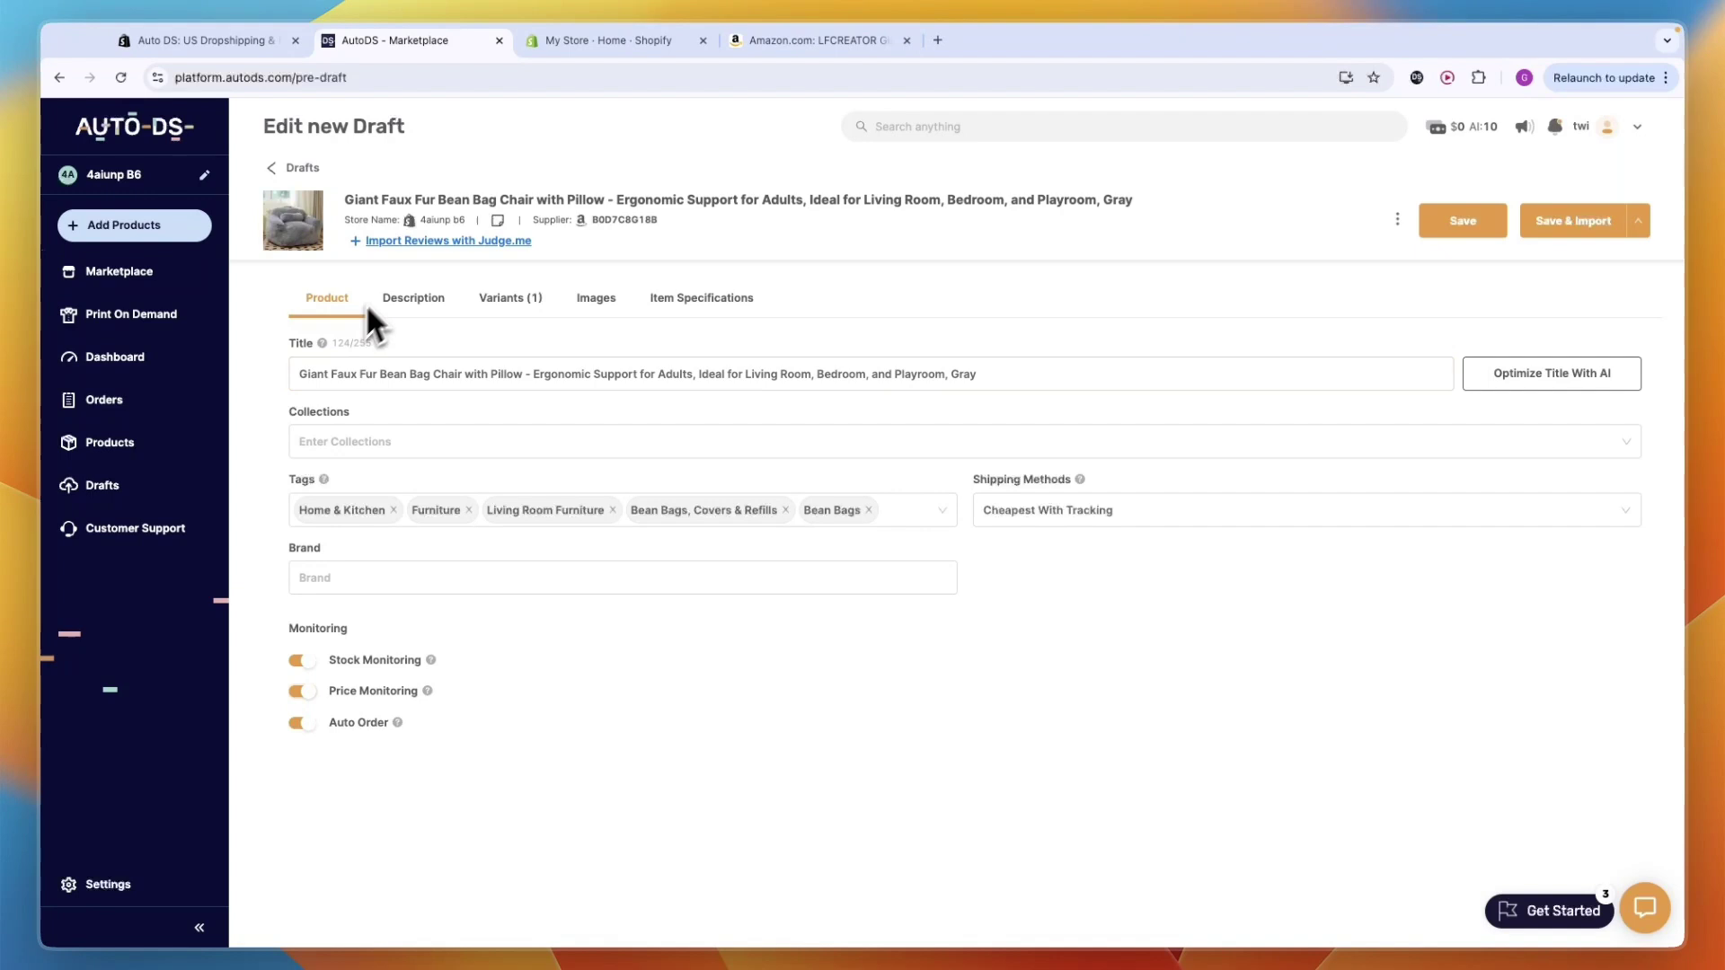
pyautogui.click(429, 303)
pyautogui.click(537, 300)
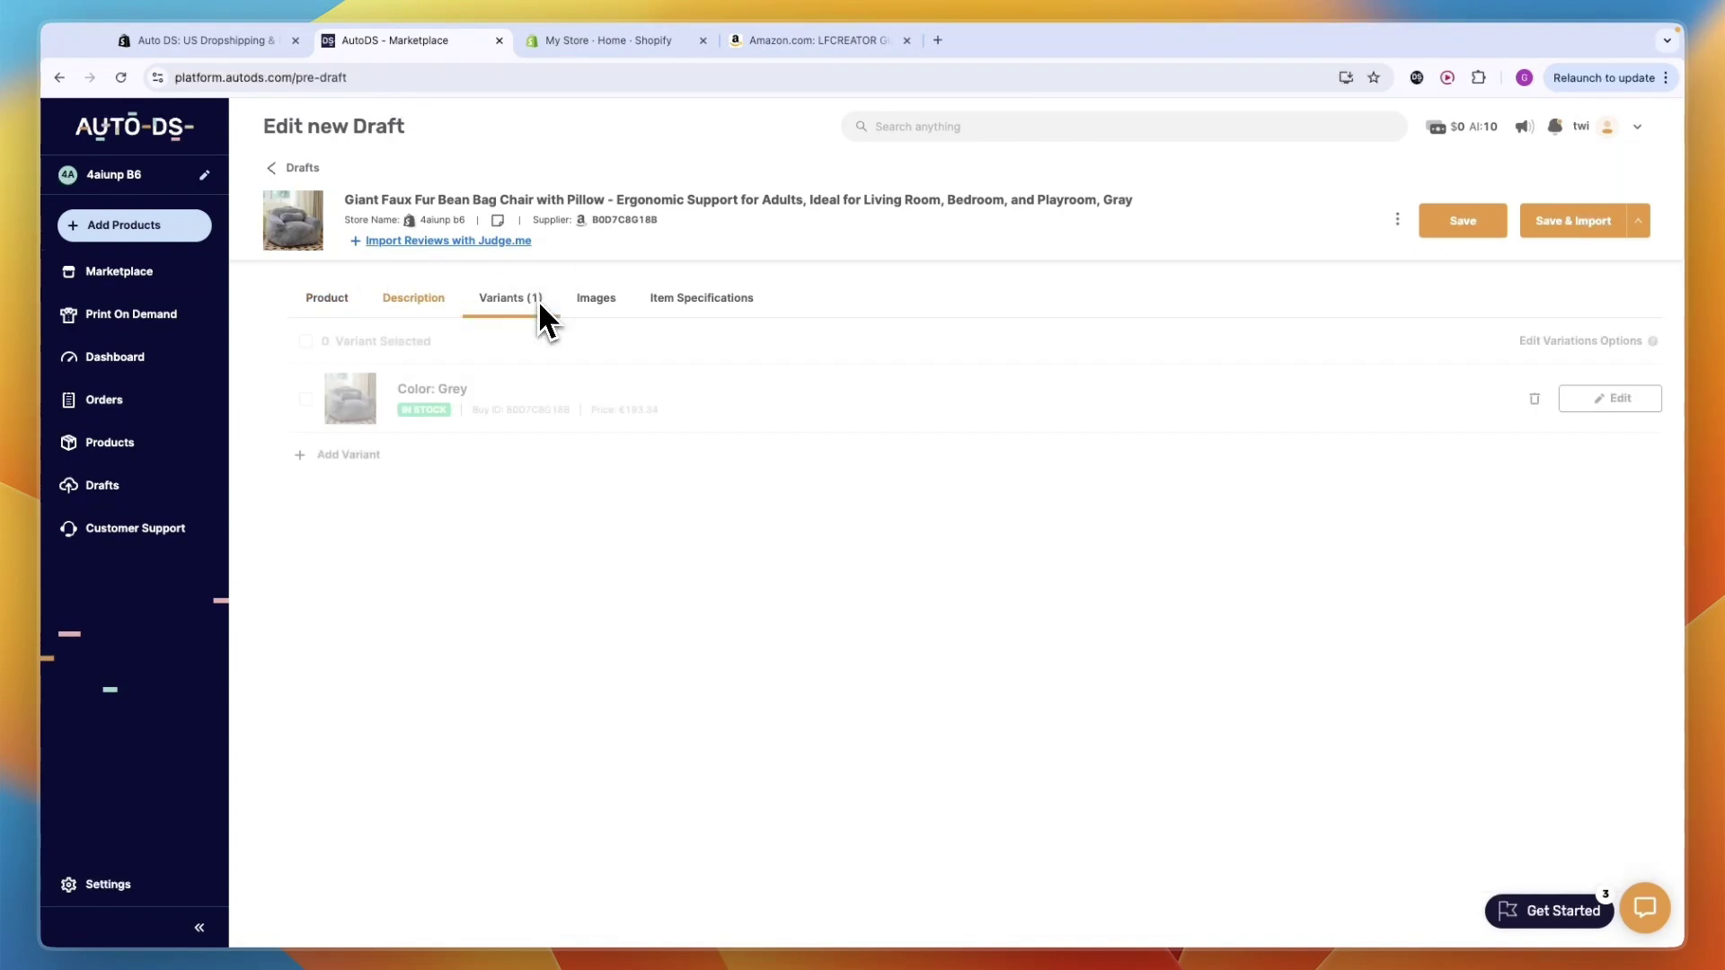
pyautogui.click(593, 299)
pyautogui.click(420, 301)
pyautogui.scroll(-2, 615, 589)
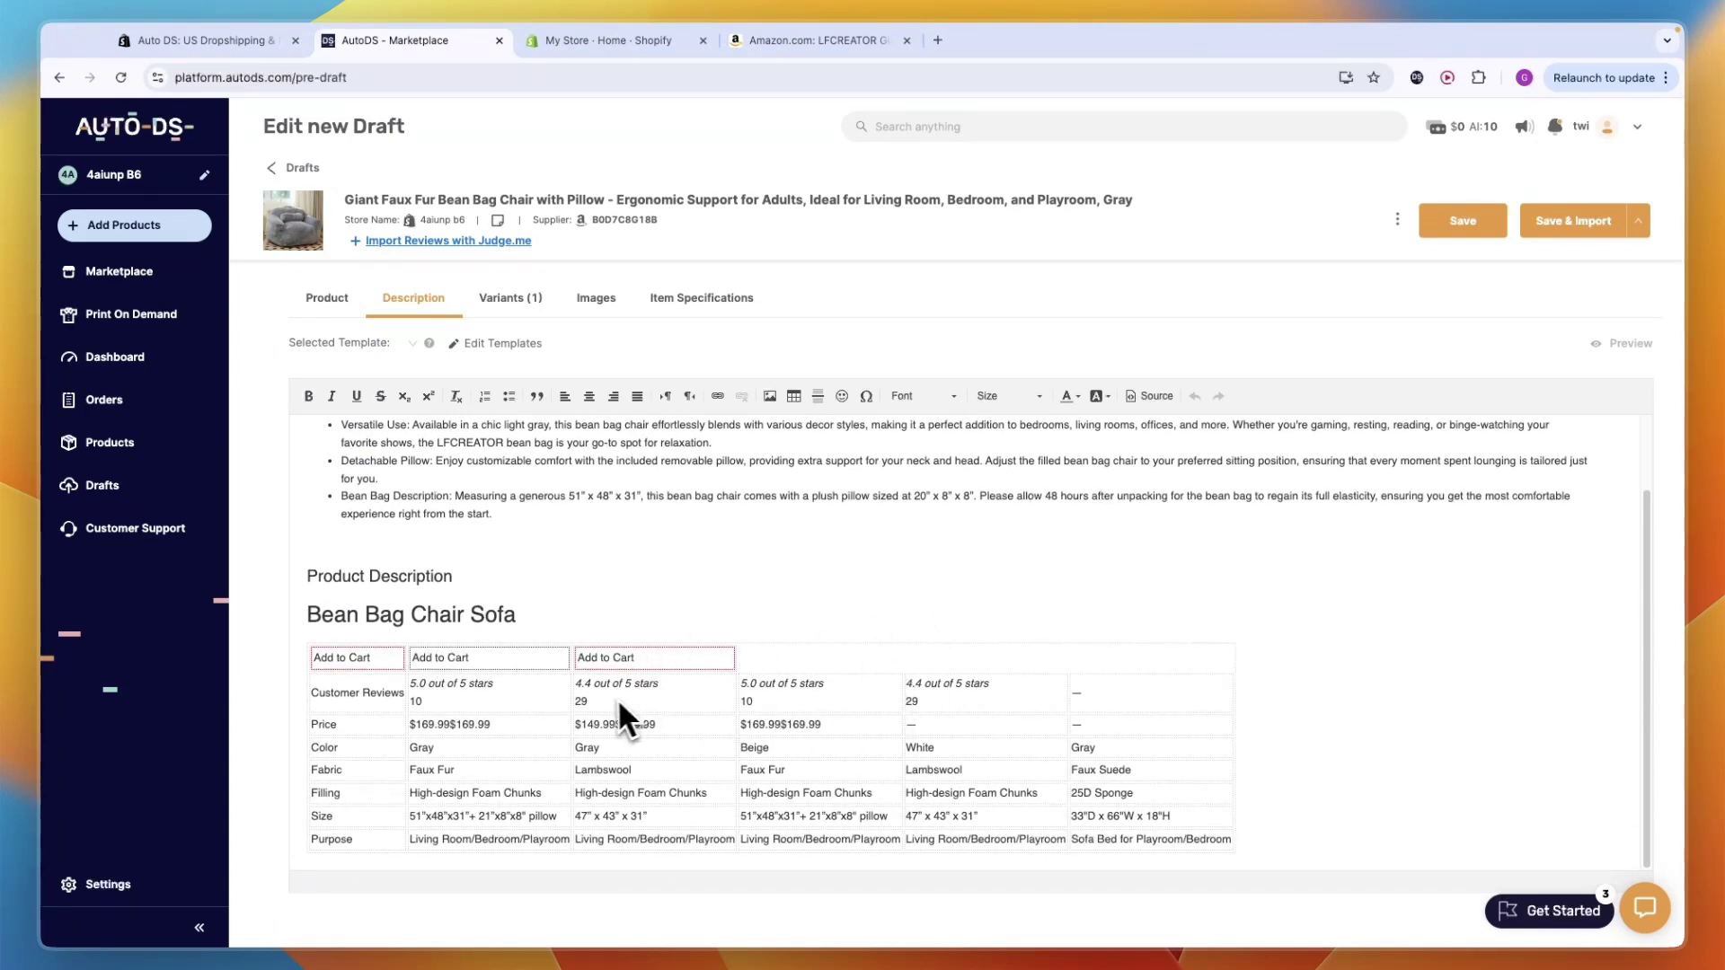
pyautogui.scroll(2, 584, 679)
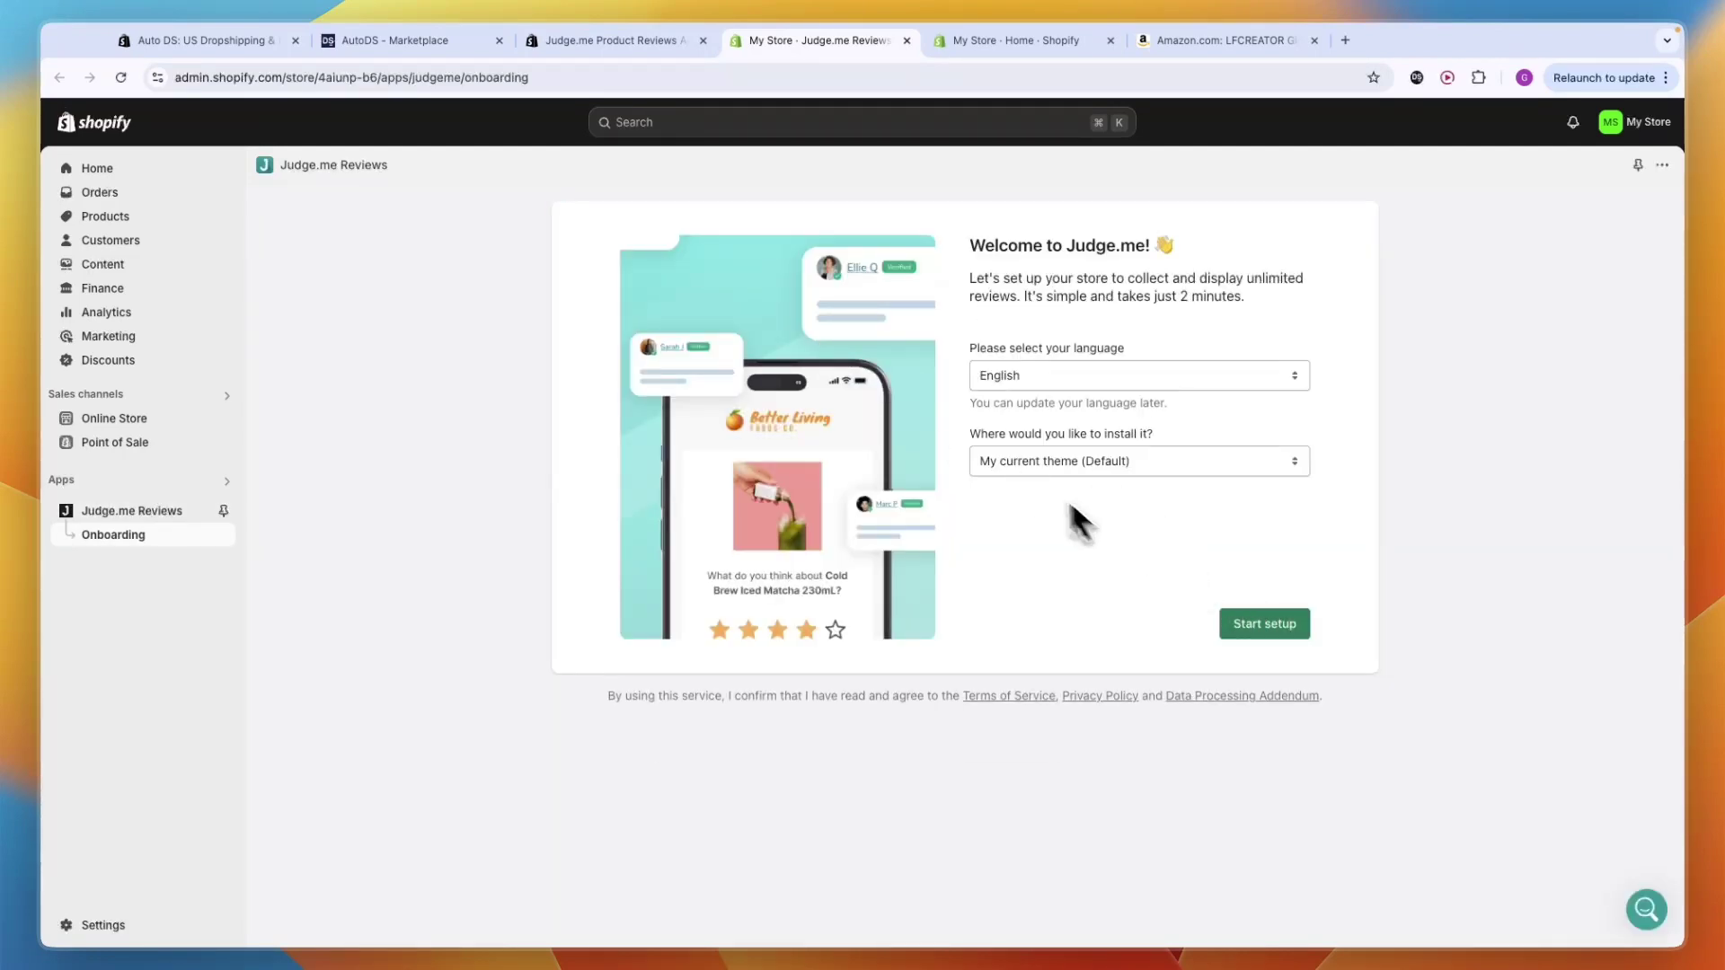
# Close the Judge.me pages and import the bean bag chair draft to the Shopify store.
pyautogui.click(702, 40)
pyautogui.click(702, 40)
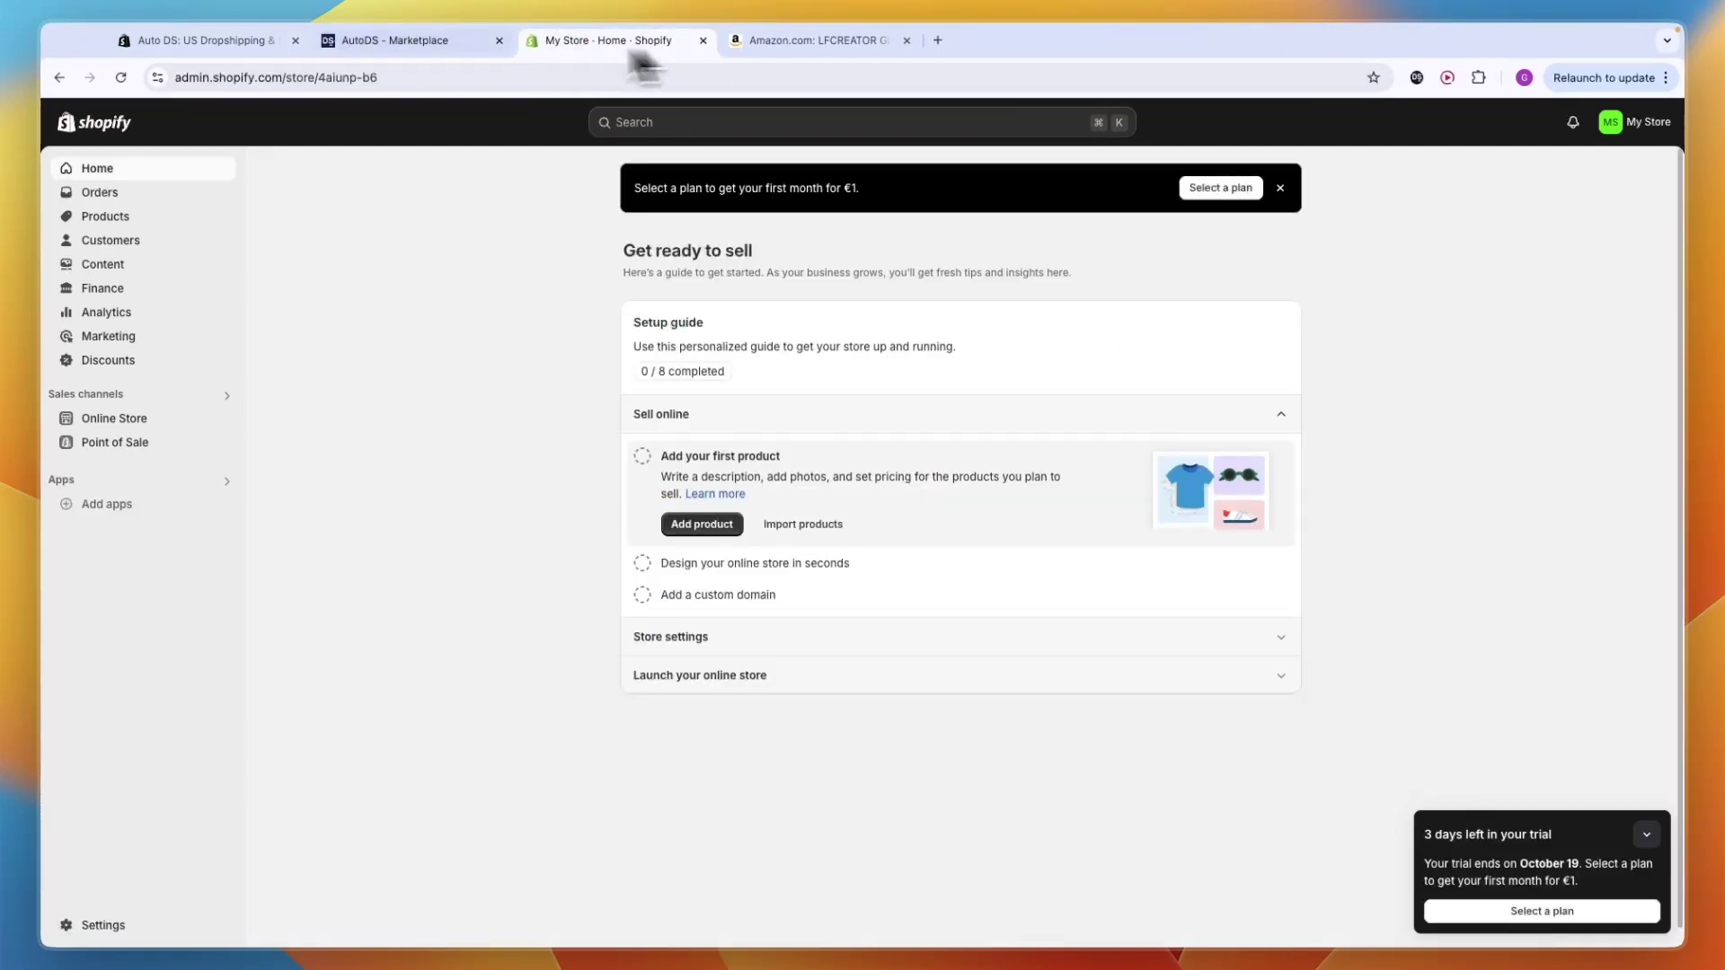
pyautogui.click(422, 41)
pyautogui.click(1573, 221)
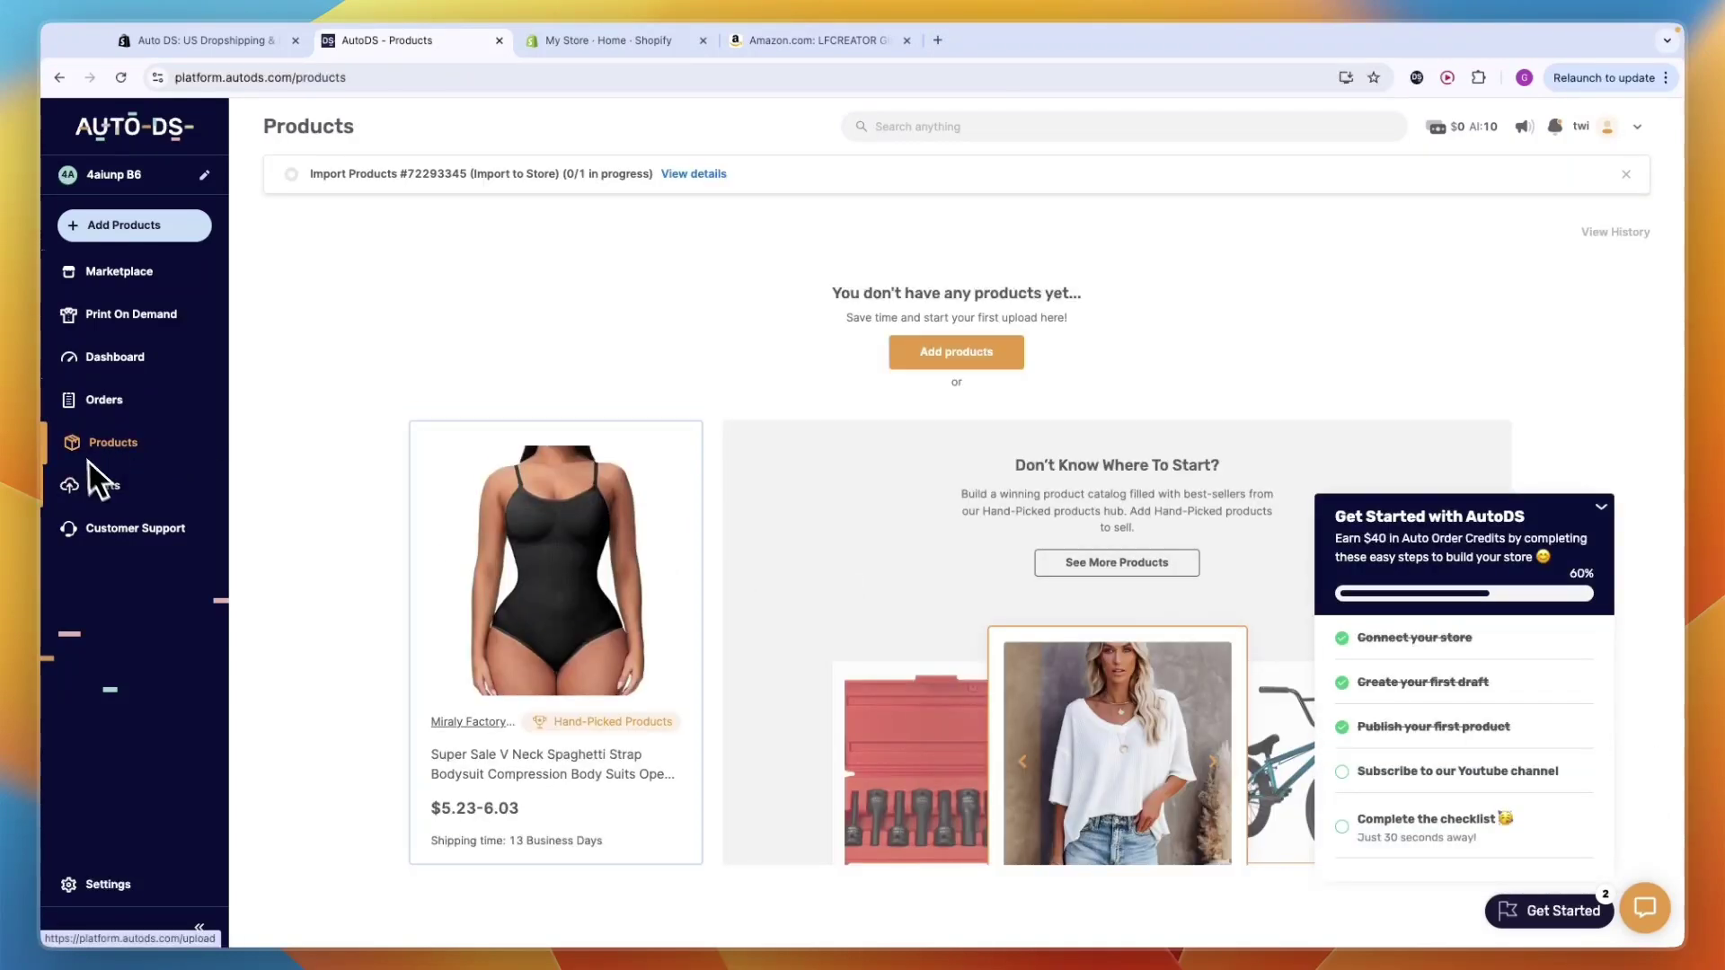
# Reload the Shopify products list to confirm the chair was imported, then go back to AutoDS.
pyautogui.moveTo(310, 177); pyautogui.dragTo(643, 179)
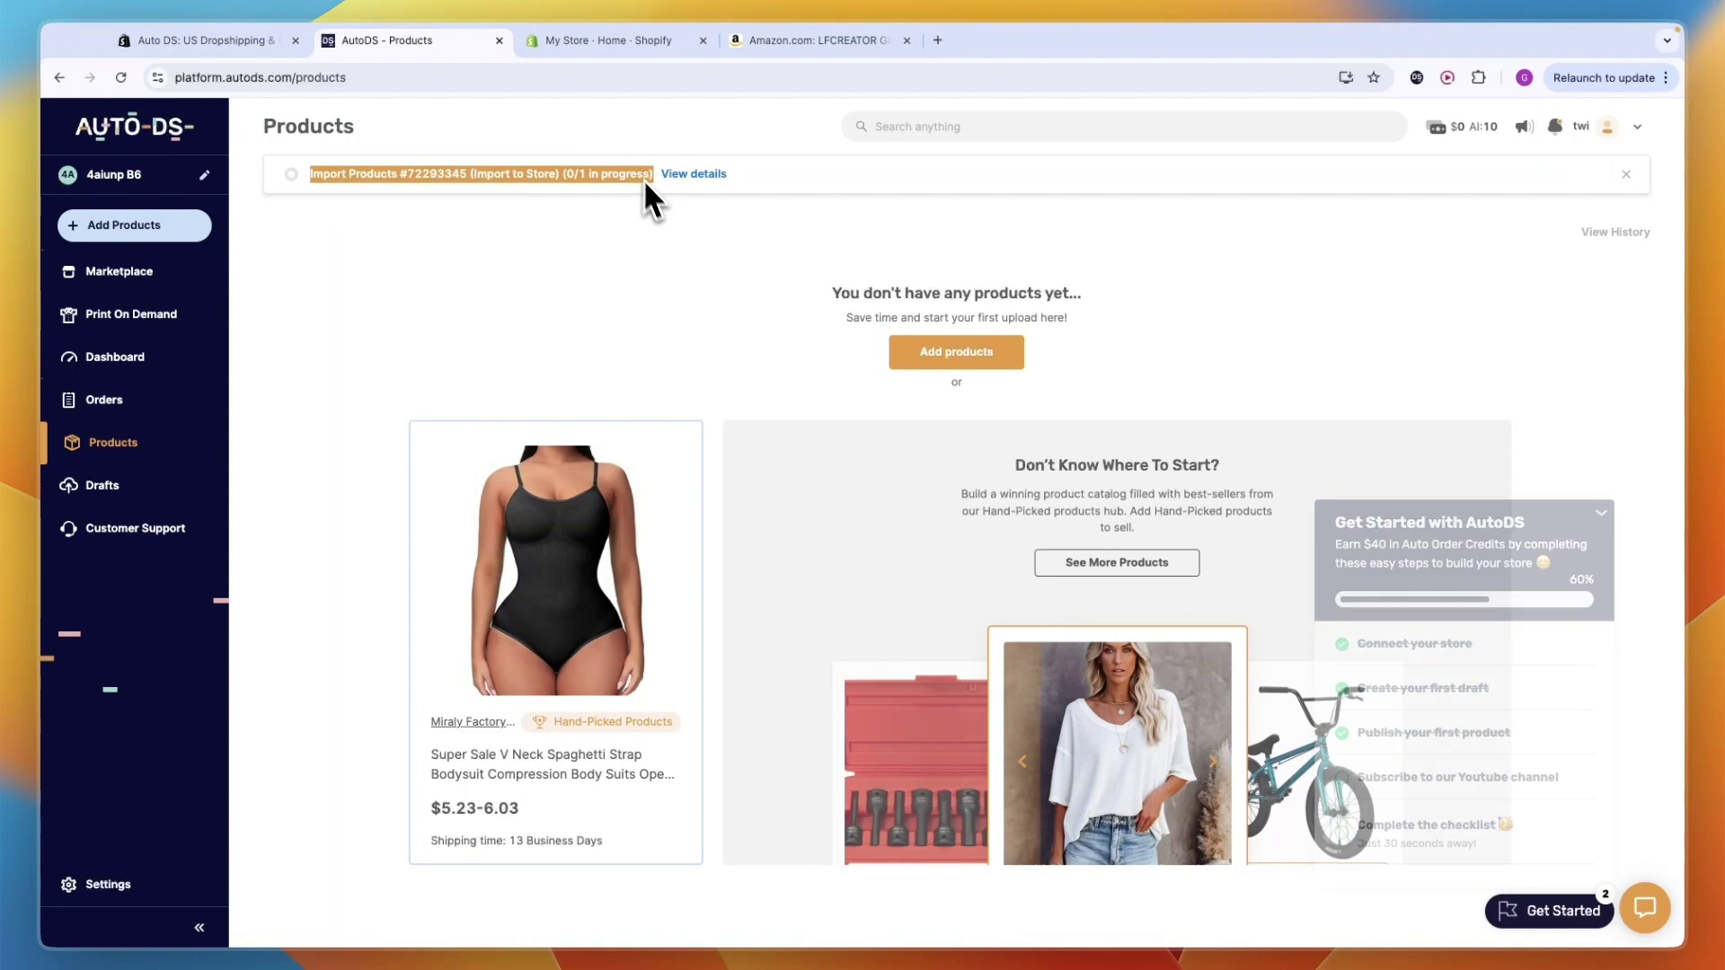
pyautogui.click(580, 51)
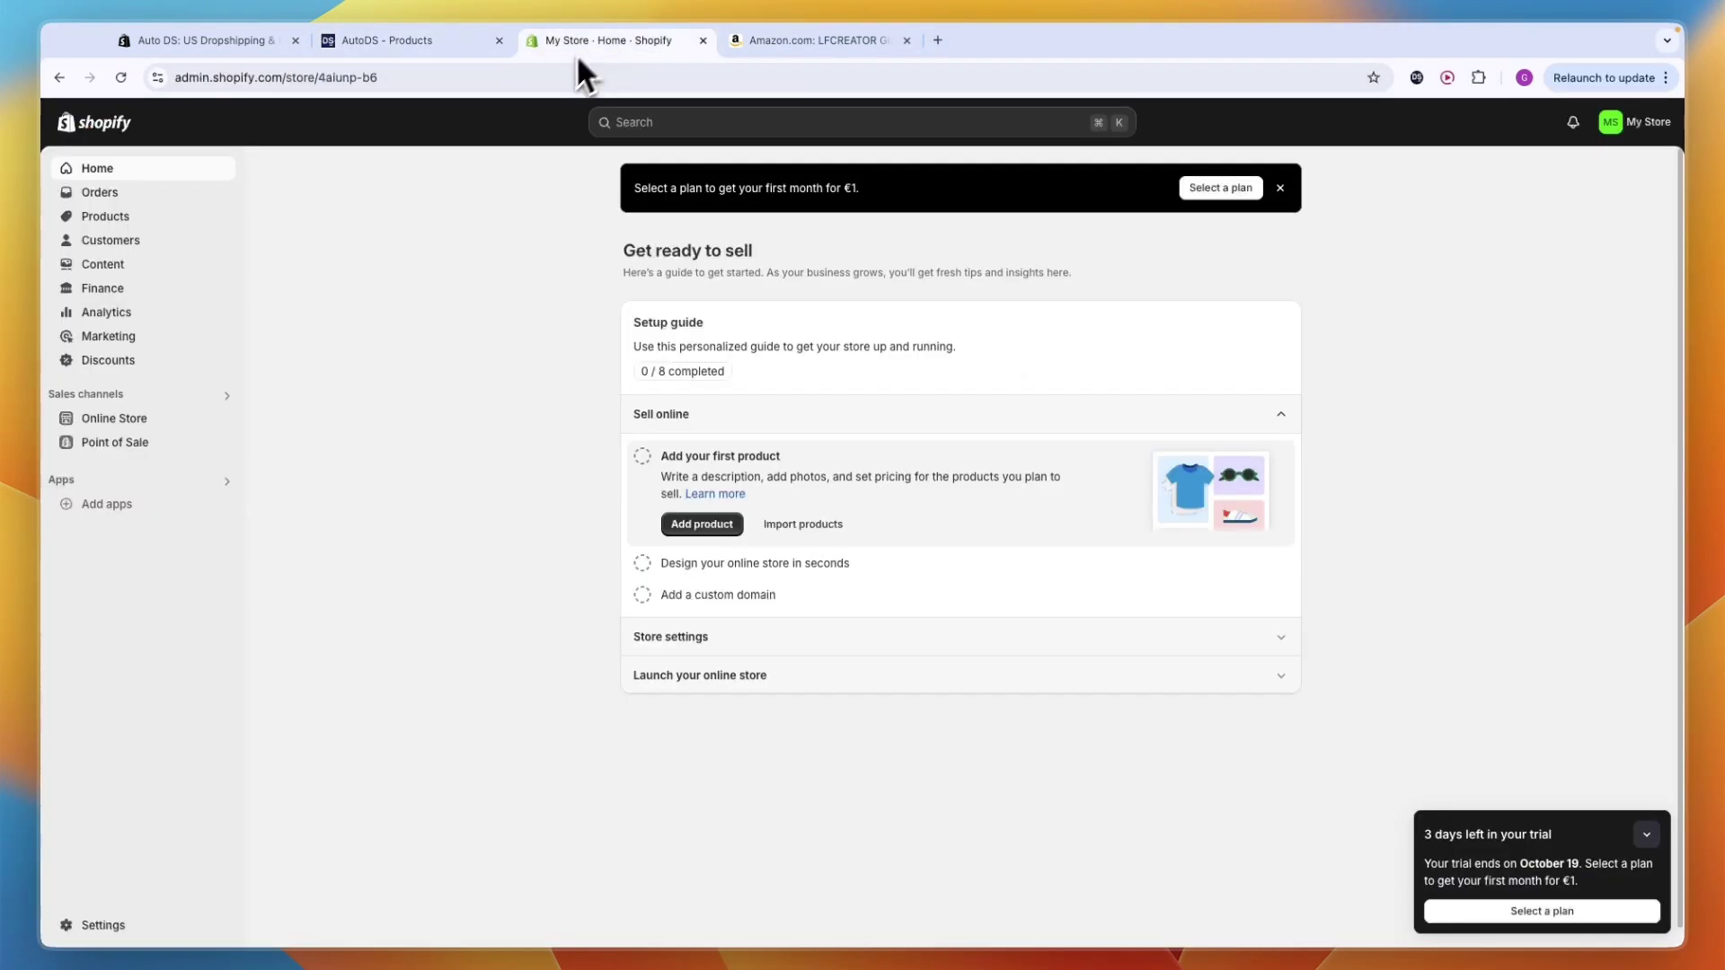
pyautogui.click(120, 218)
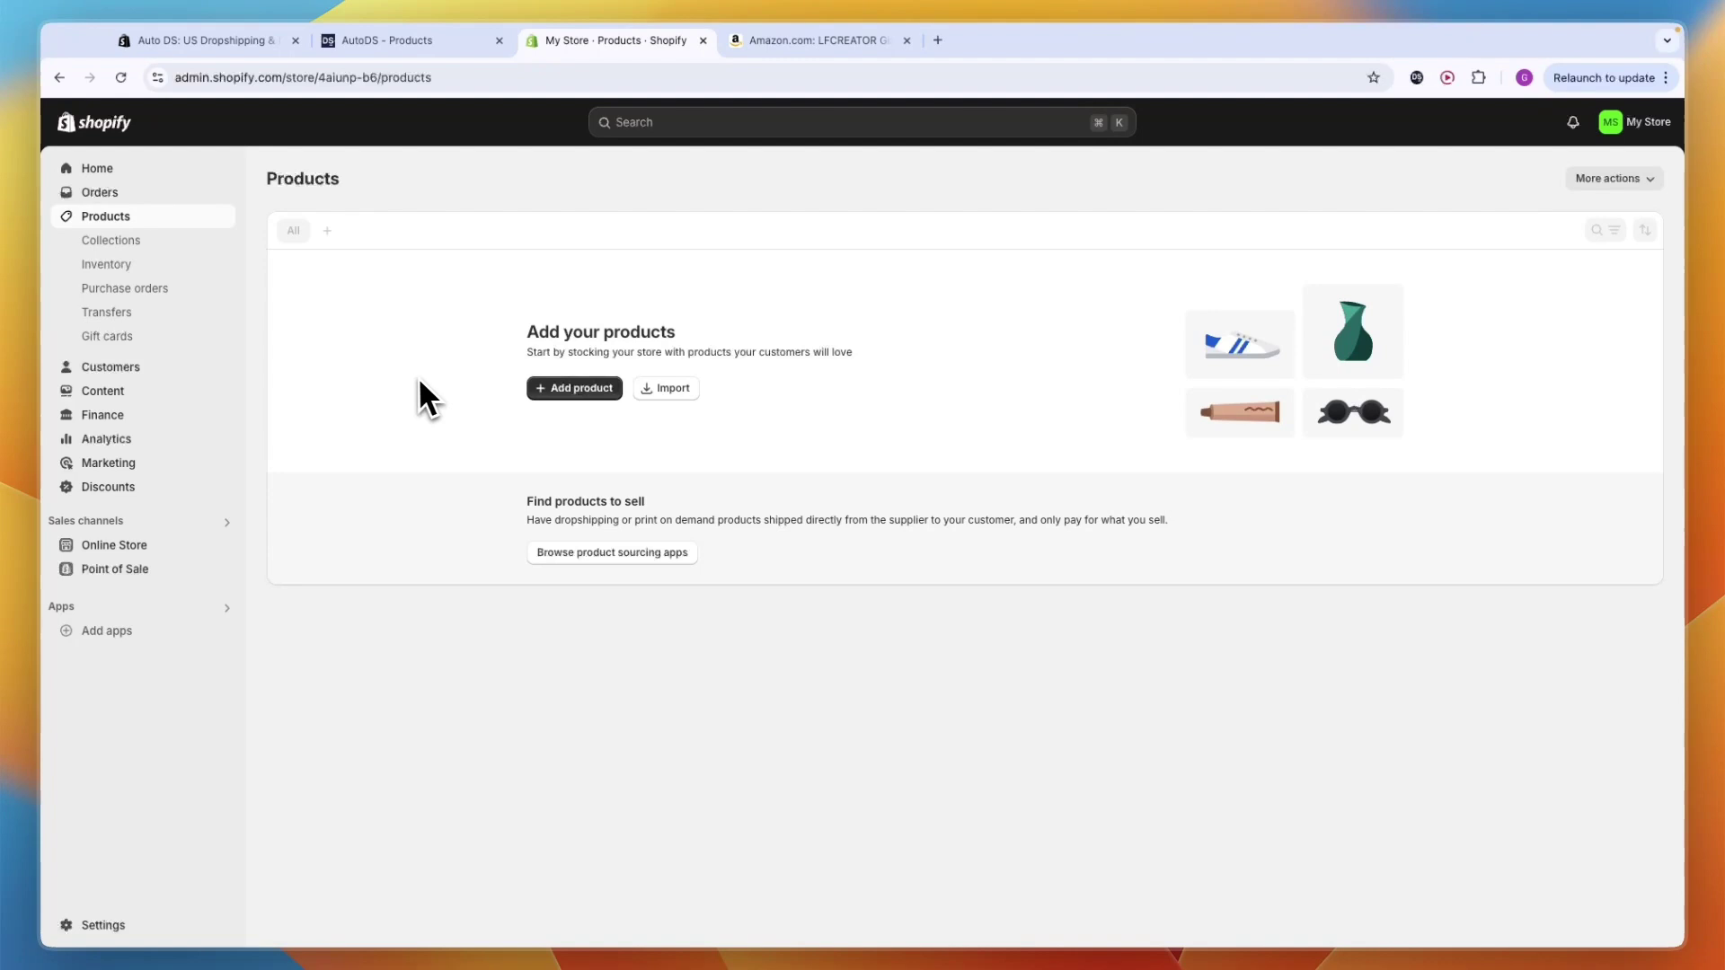
pyautogui.click(120, 77)
pyautogui.hotkey('ctrl', 'shift', 'Tab')
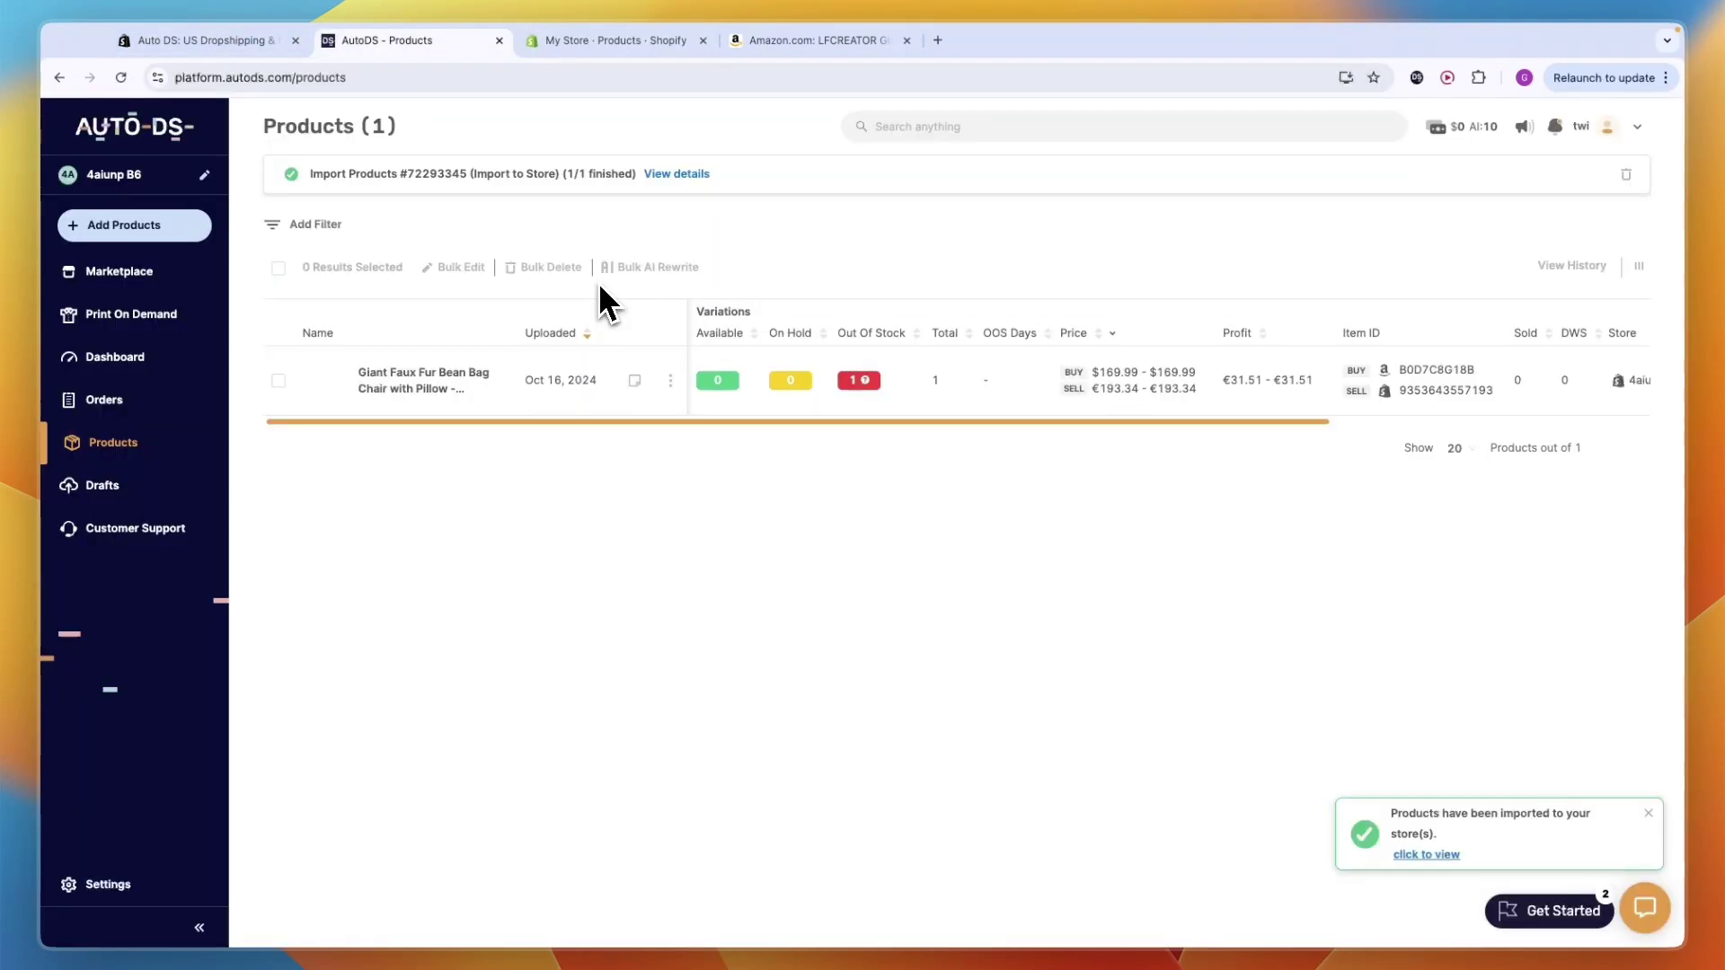
# Preview the bean bag chair's storefront page at €193,34 EUR top to bottom, then return to AutoDS.
pyautogui.click(618, 61)
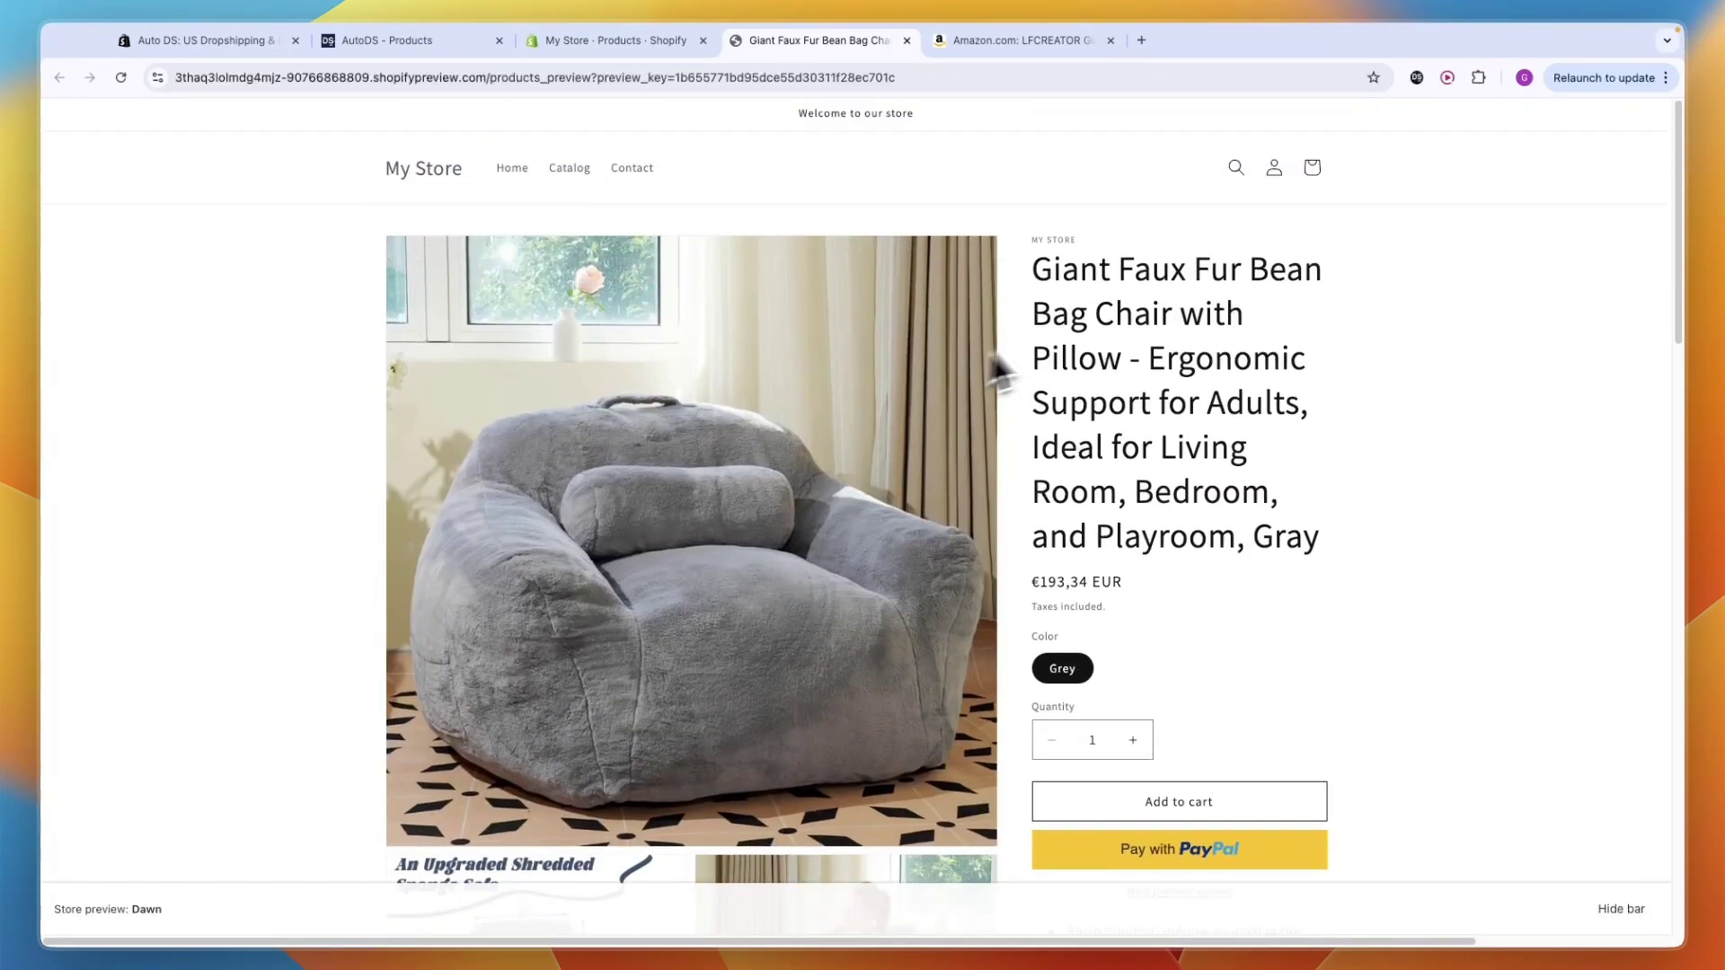
pyautogui.scroll(-15, 1039, 333)
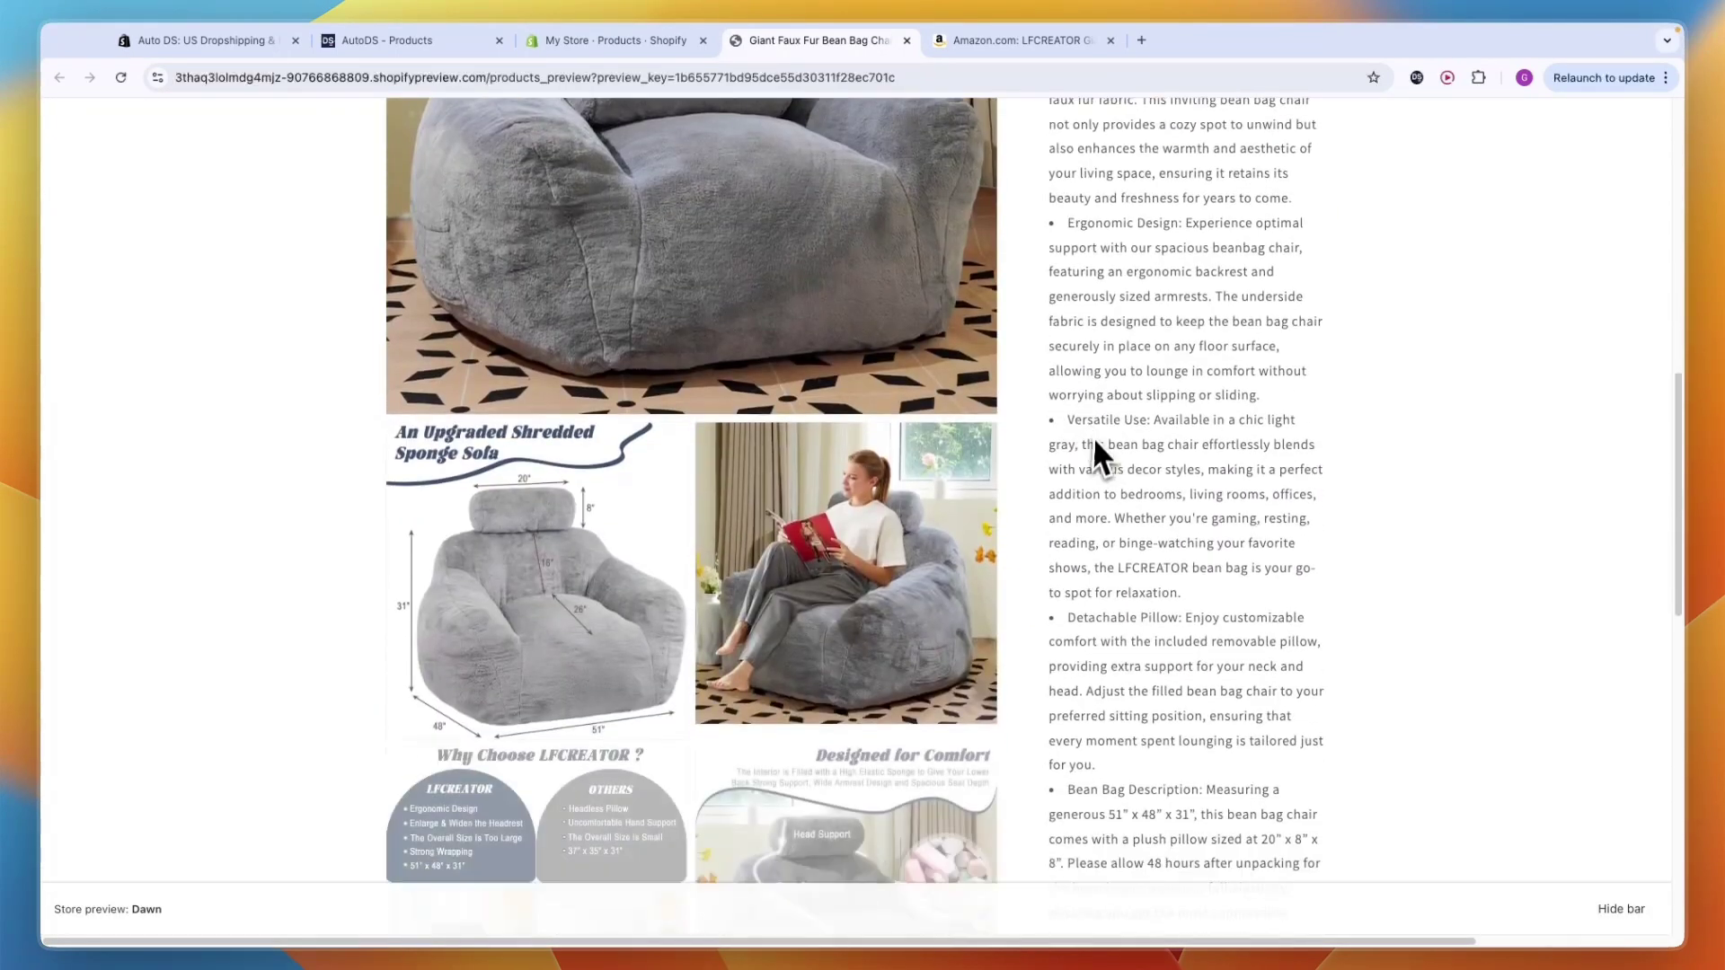
pyautogui.scroll(-4, 1098, 440)
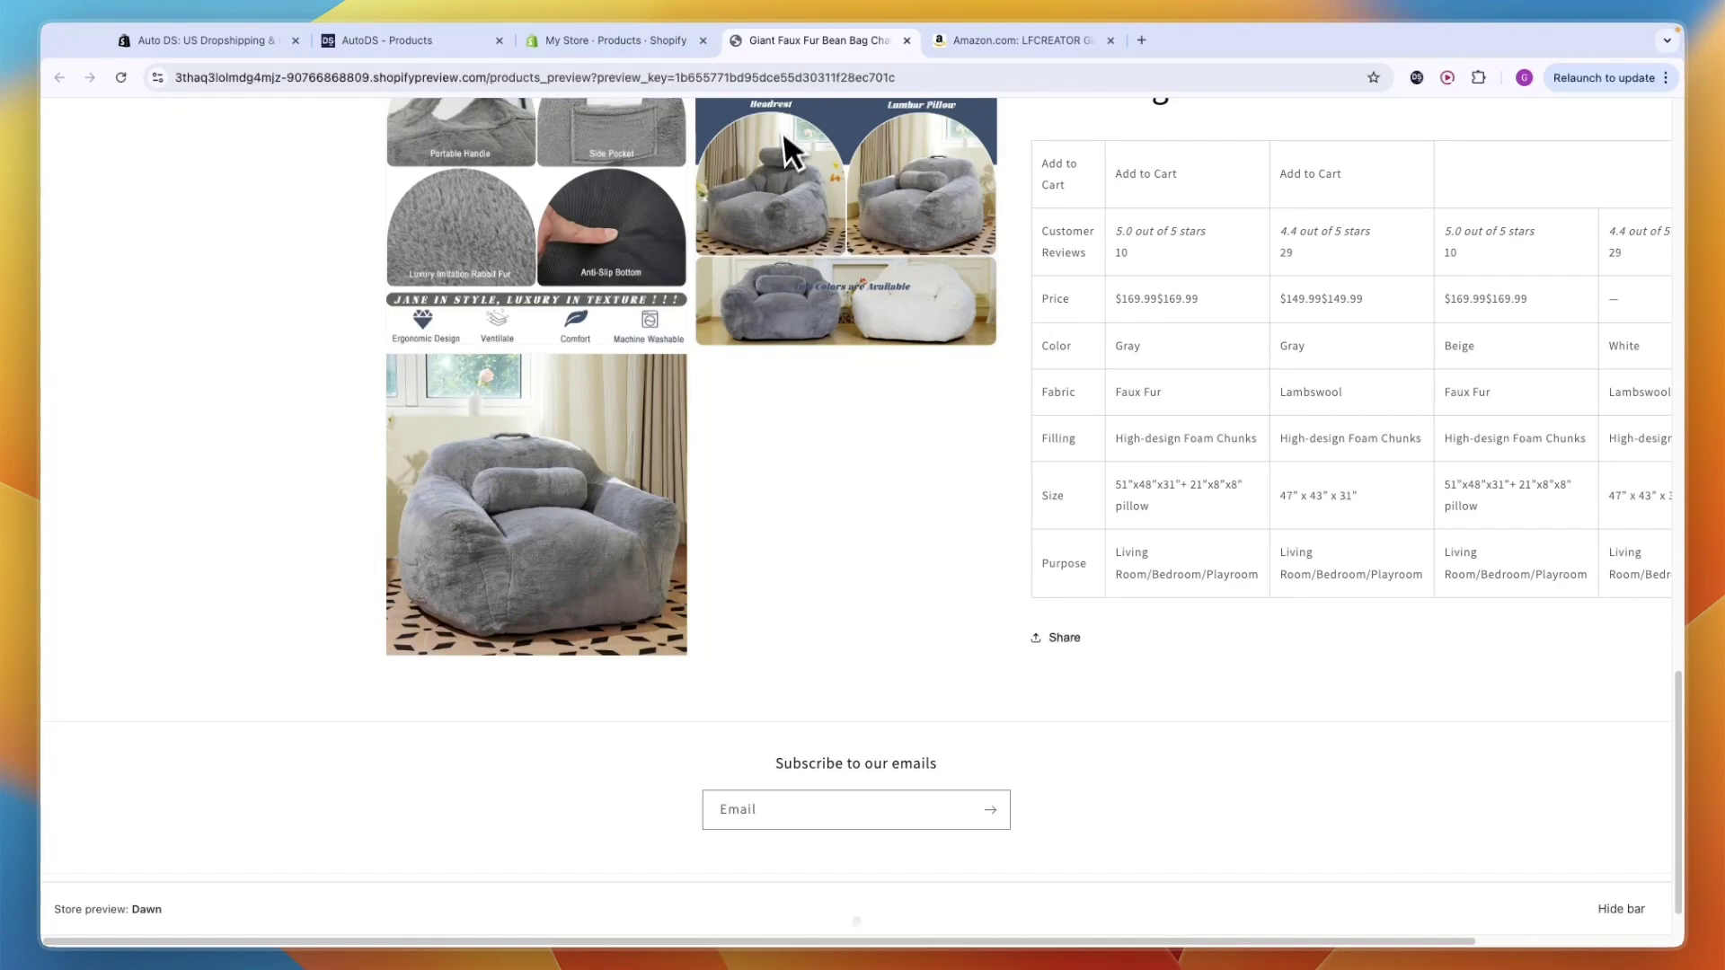
pyautogui.scroll(6, 755, 189)
pyautogui.scroll(10, 713, 234)
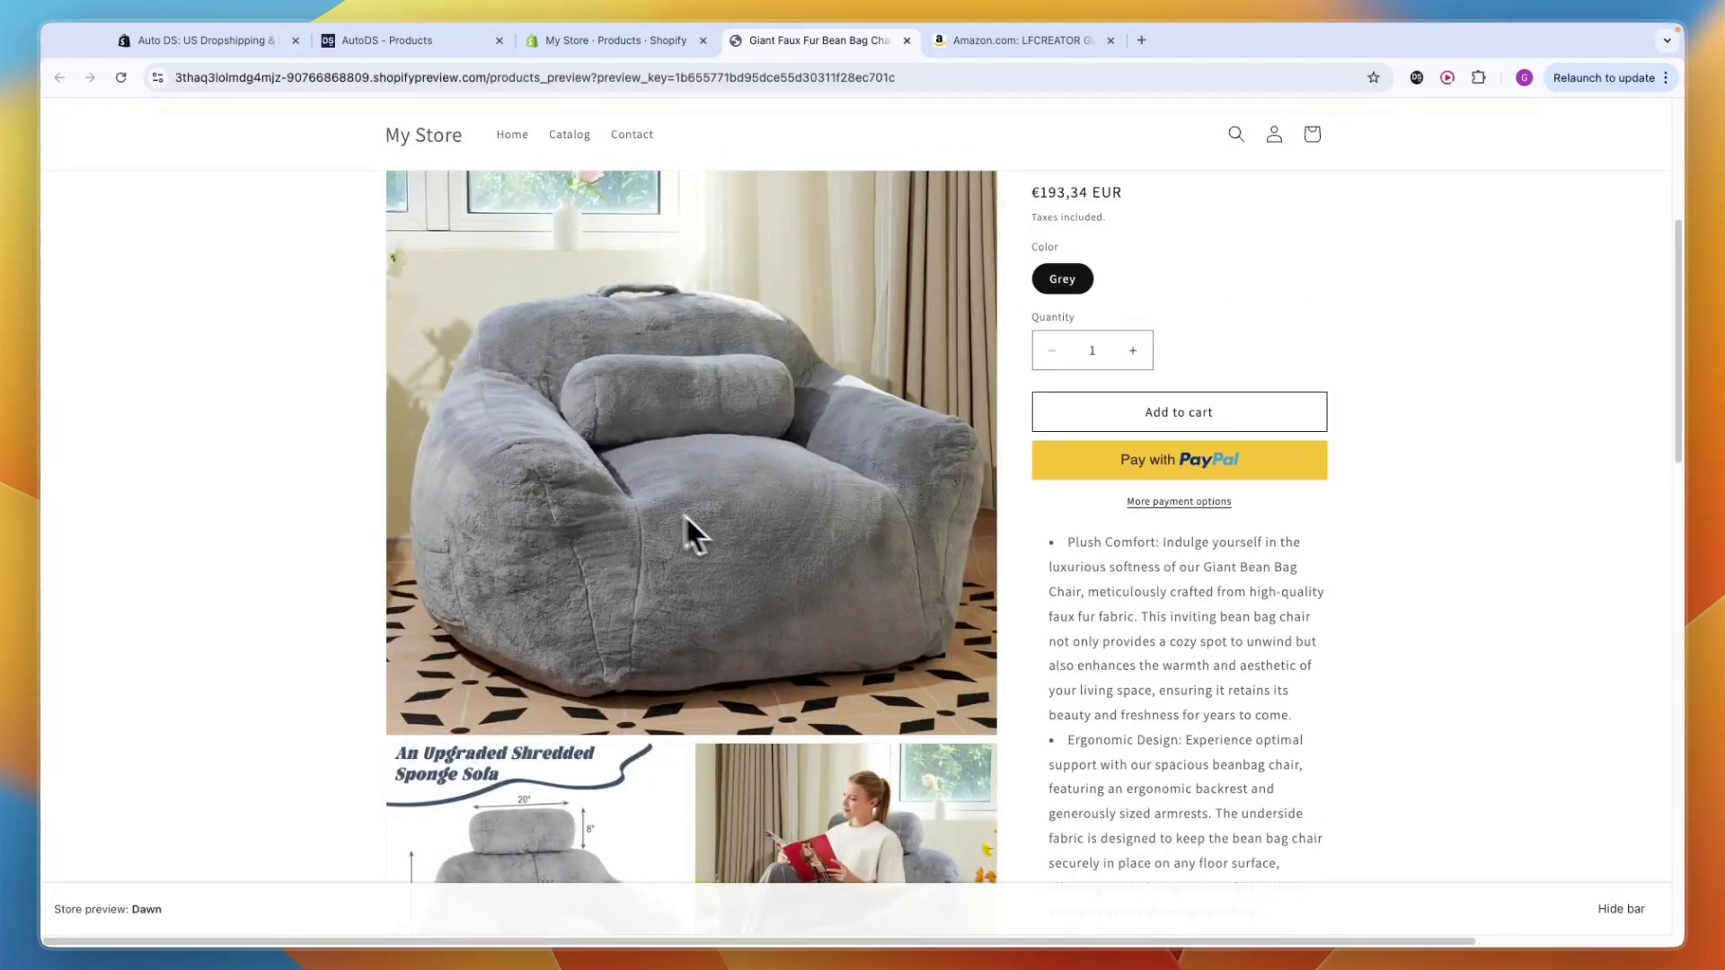
pyautogui.click(395, 40)
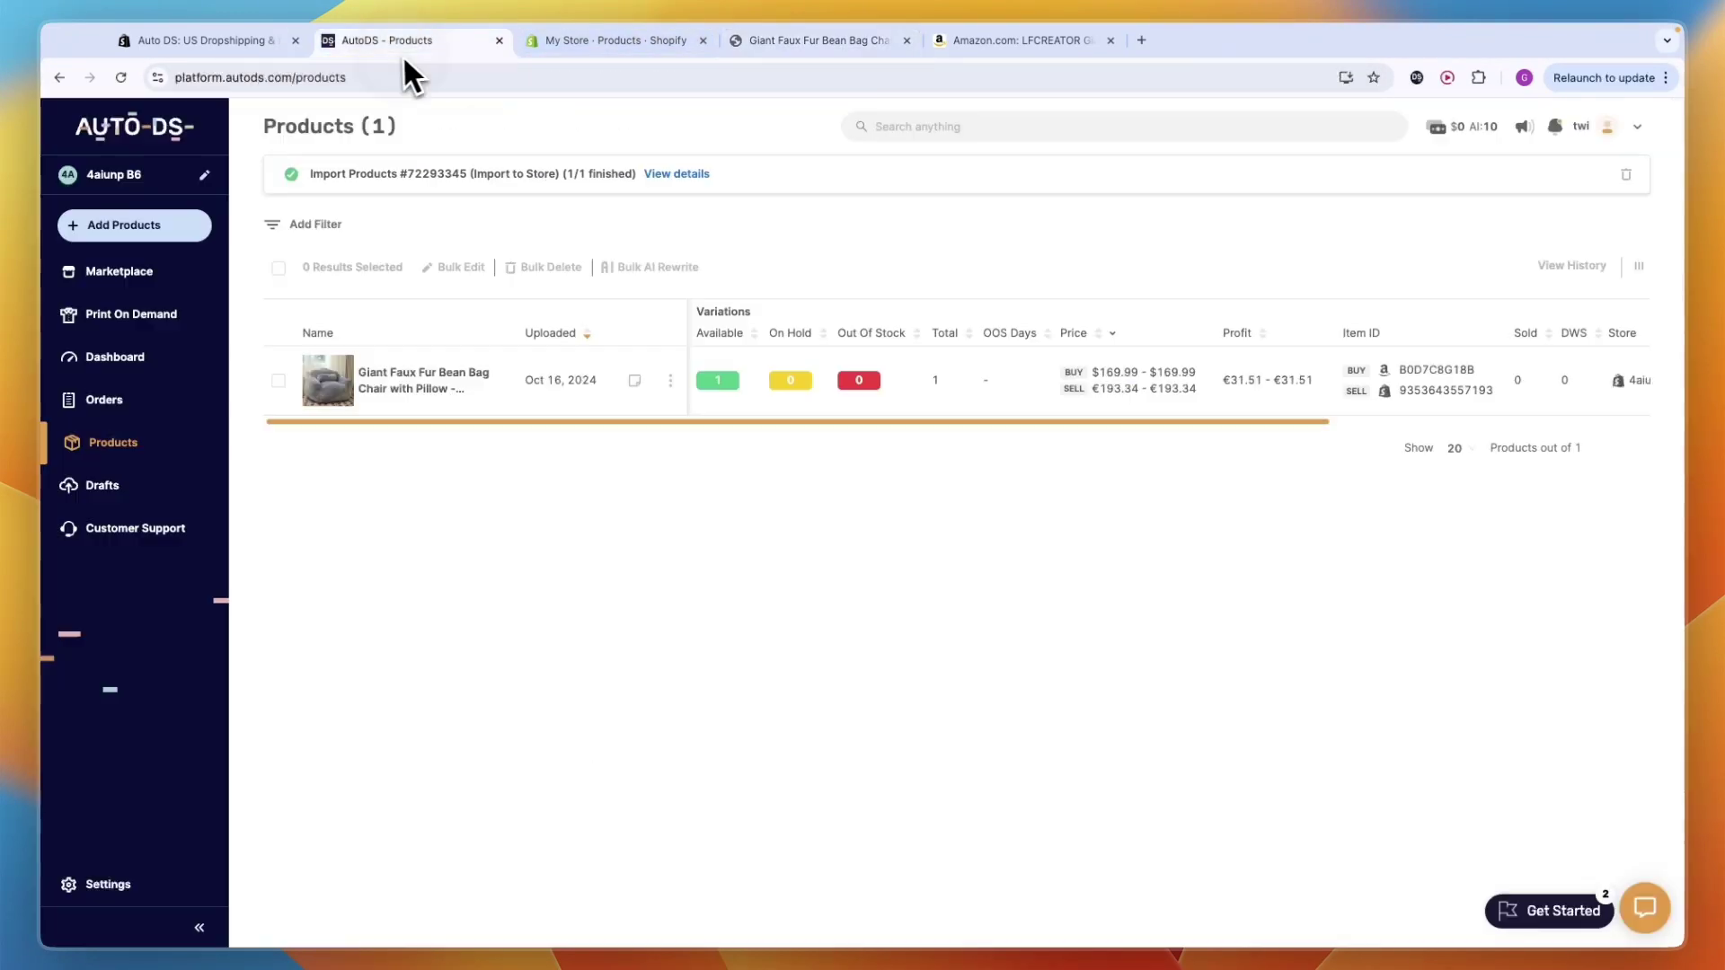
# Open AutoDS Orders to confirm there are no orders and 5 auto order credits.
pyautogui.click(105, 402)
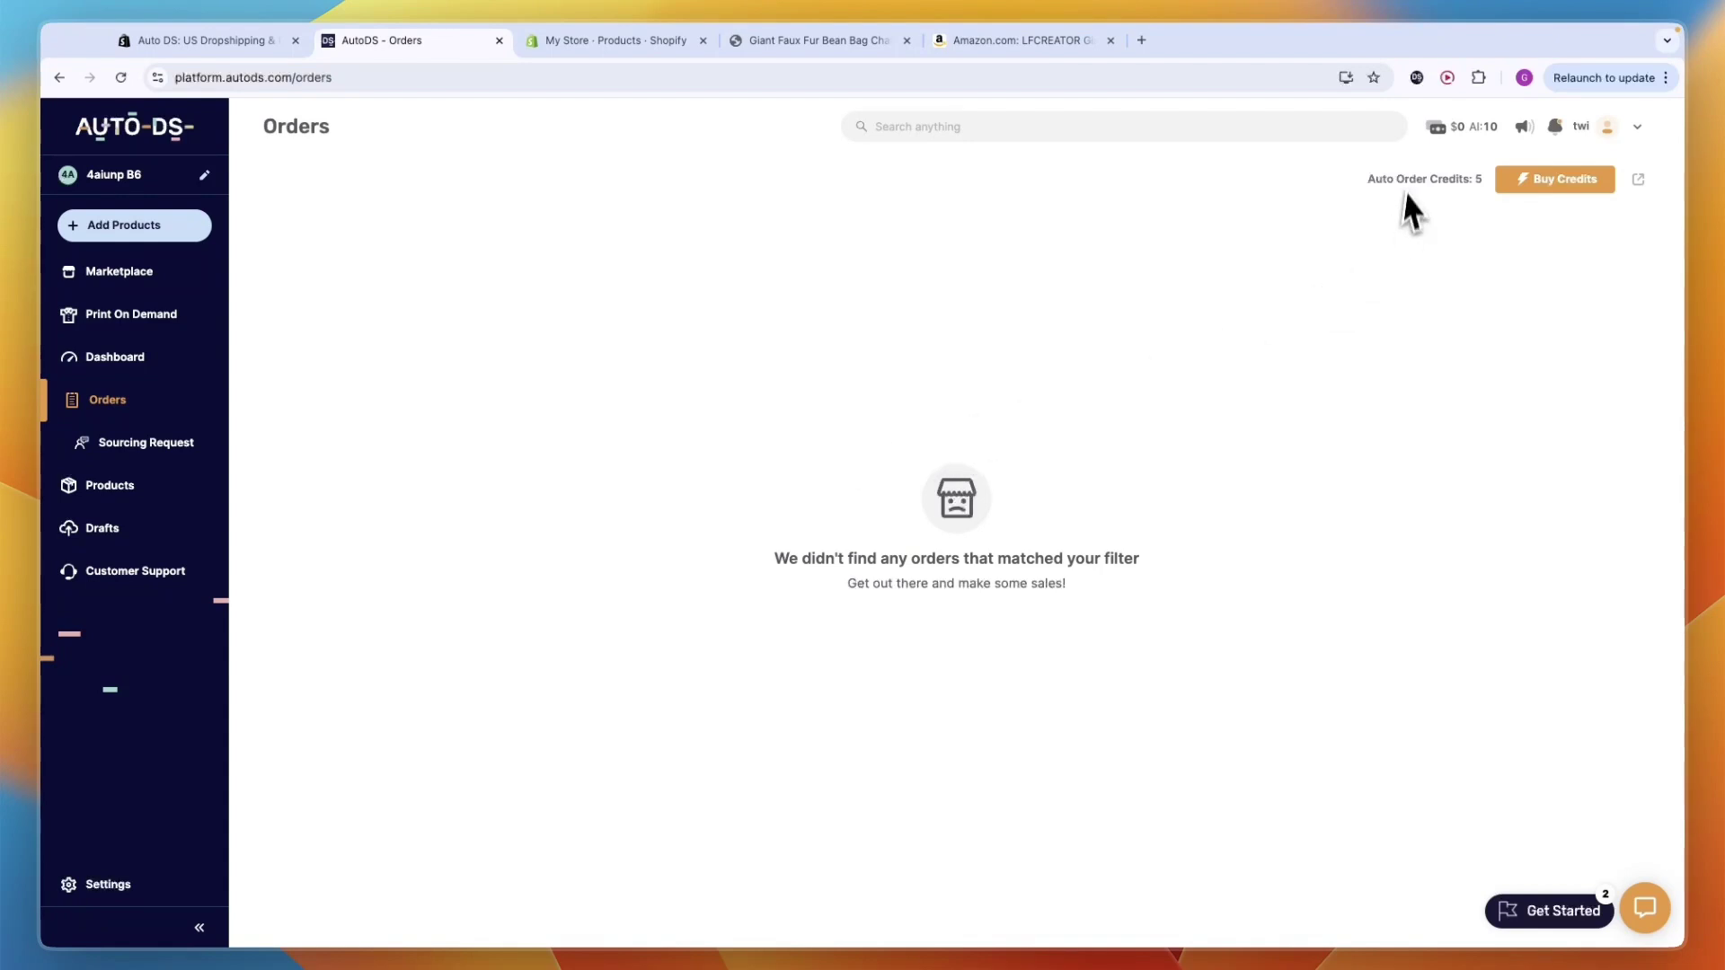
pyautogui.click(1474, 186)
# Turn on stock and price monitoring in the Amazon US supplier's lister settings.
pyautogui.click(1506, 183)
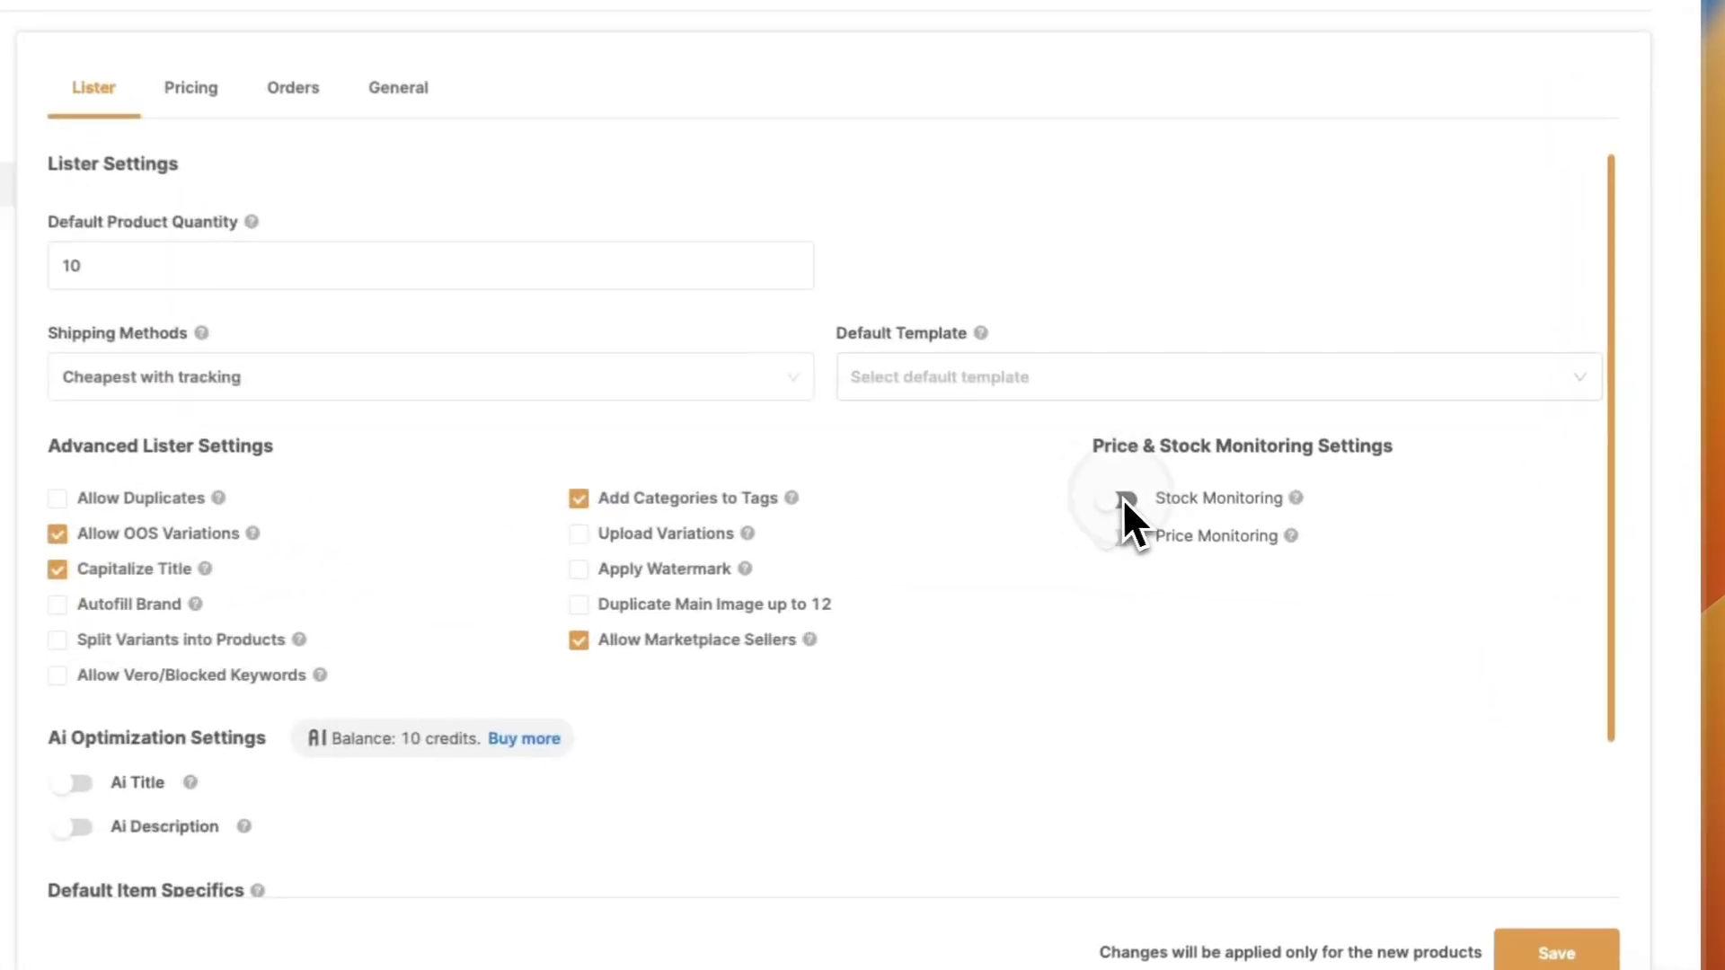
pyautogui.click(1124, 499)
pyautogui.click(1123, 536)
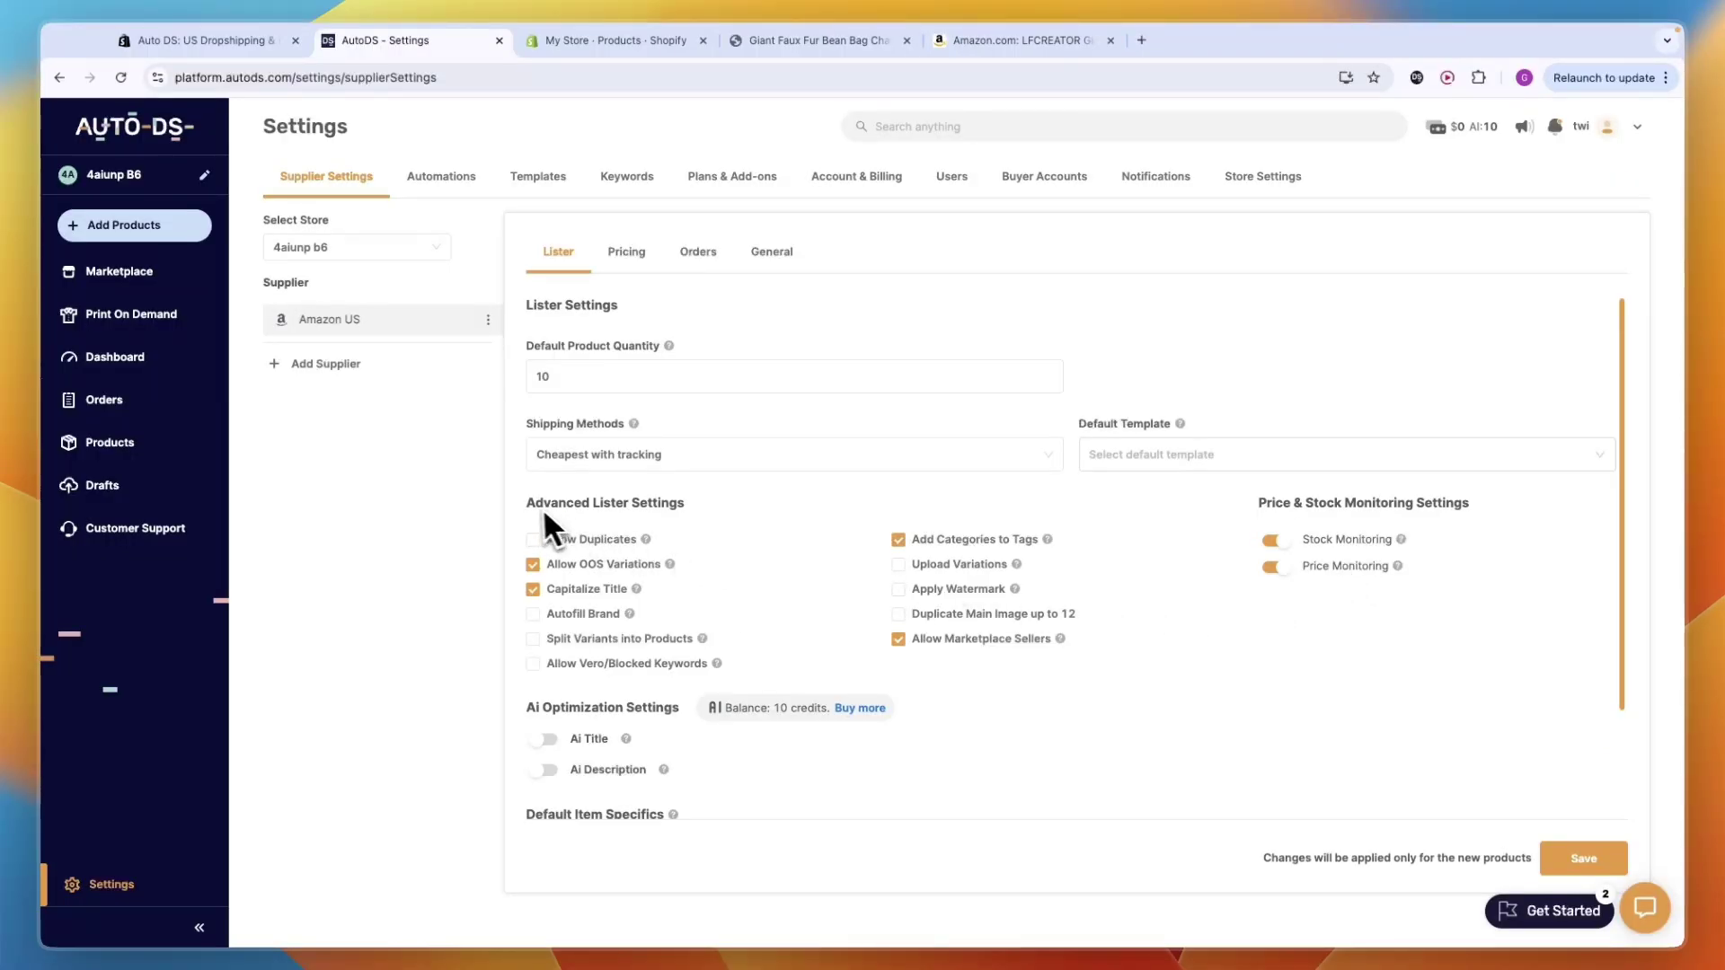
pyautogui.moveTo(528, 505); pyautogui.dragTo(716, 509)
pyautogui.click(714, 505)
# Keep Cheapest with tracking as the Amazon US supplier's shipping method.
pyautogui.scroll(-3, 930, 584)
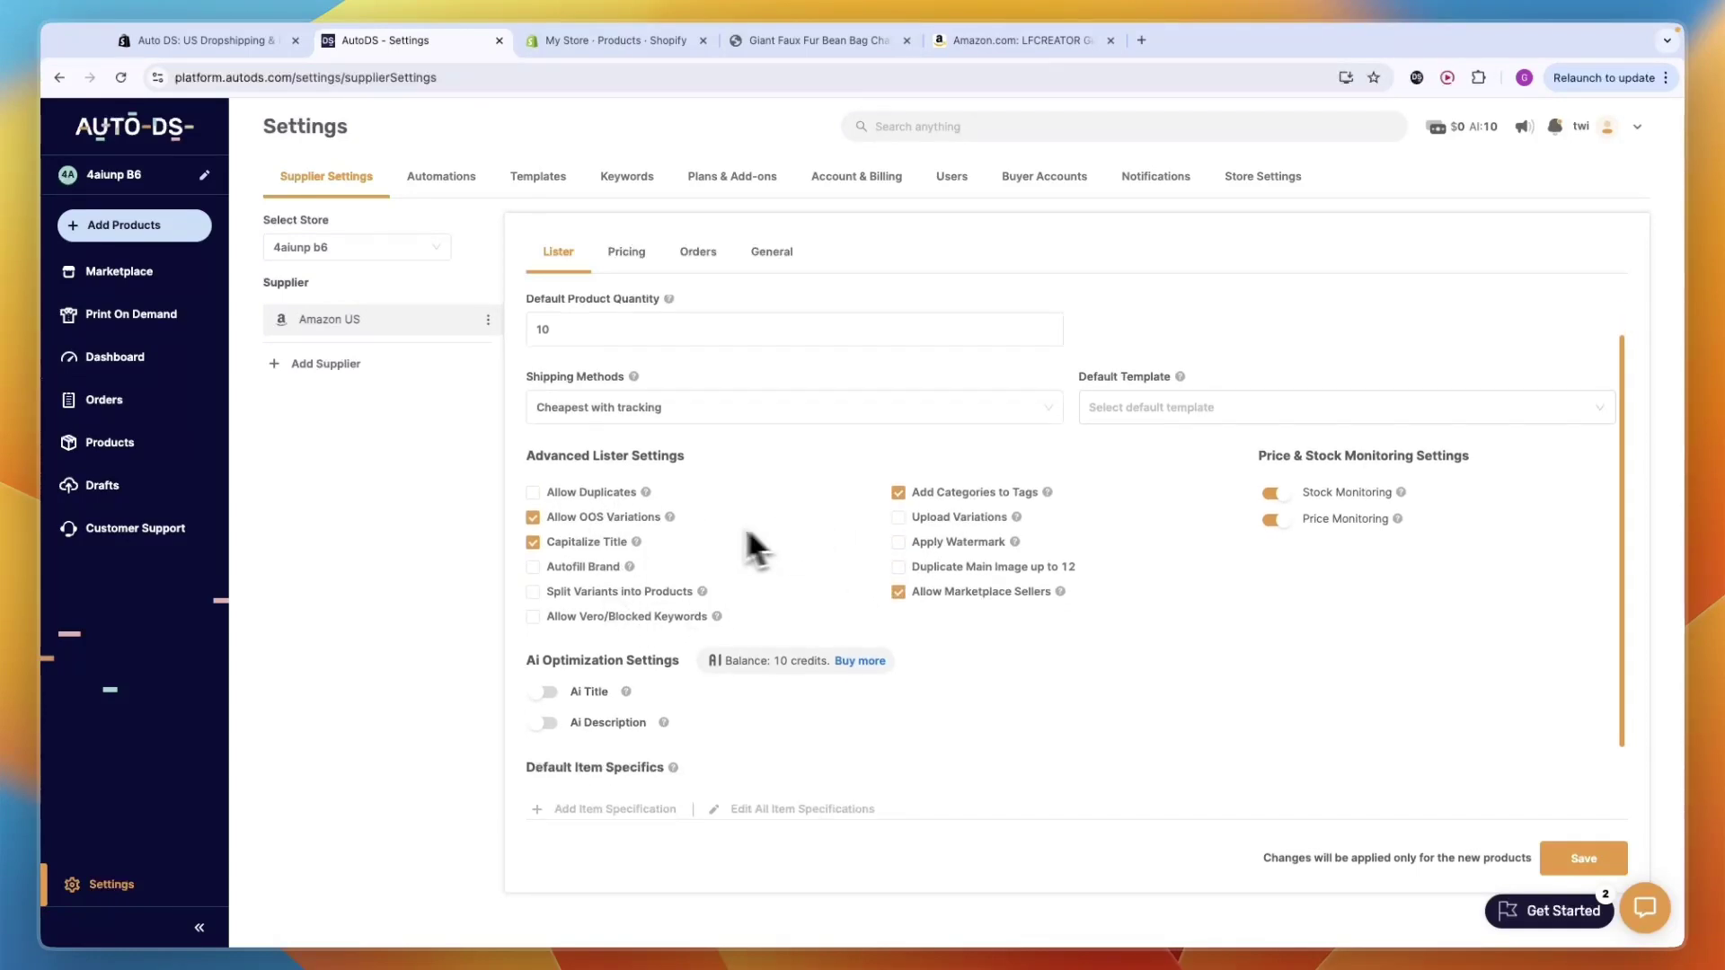
pyautogui.scroll(3, 719, 568)
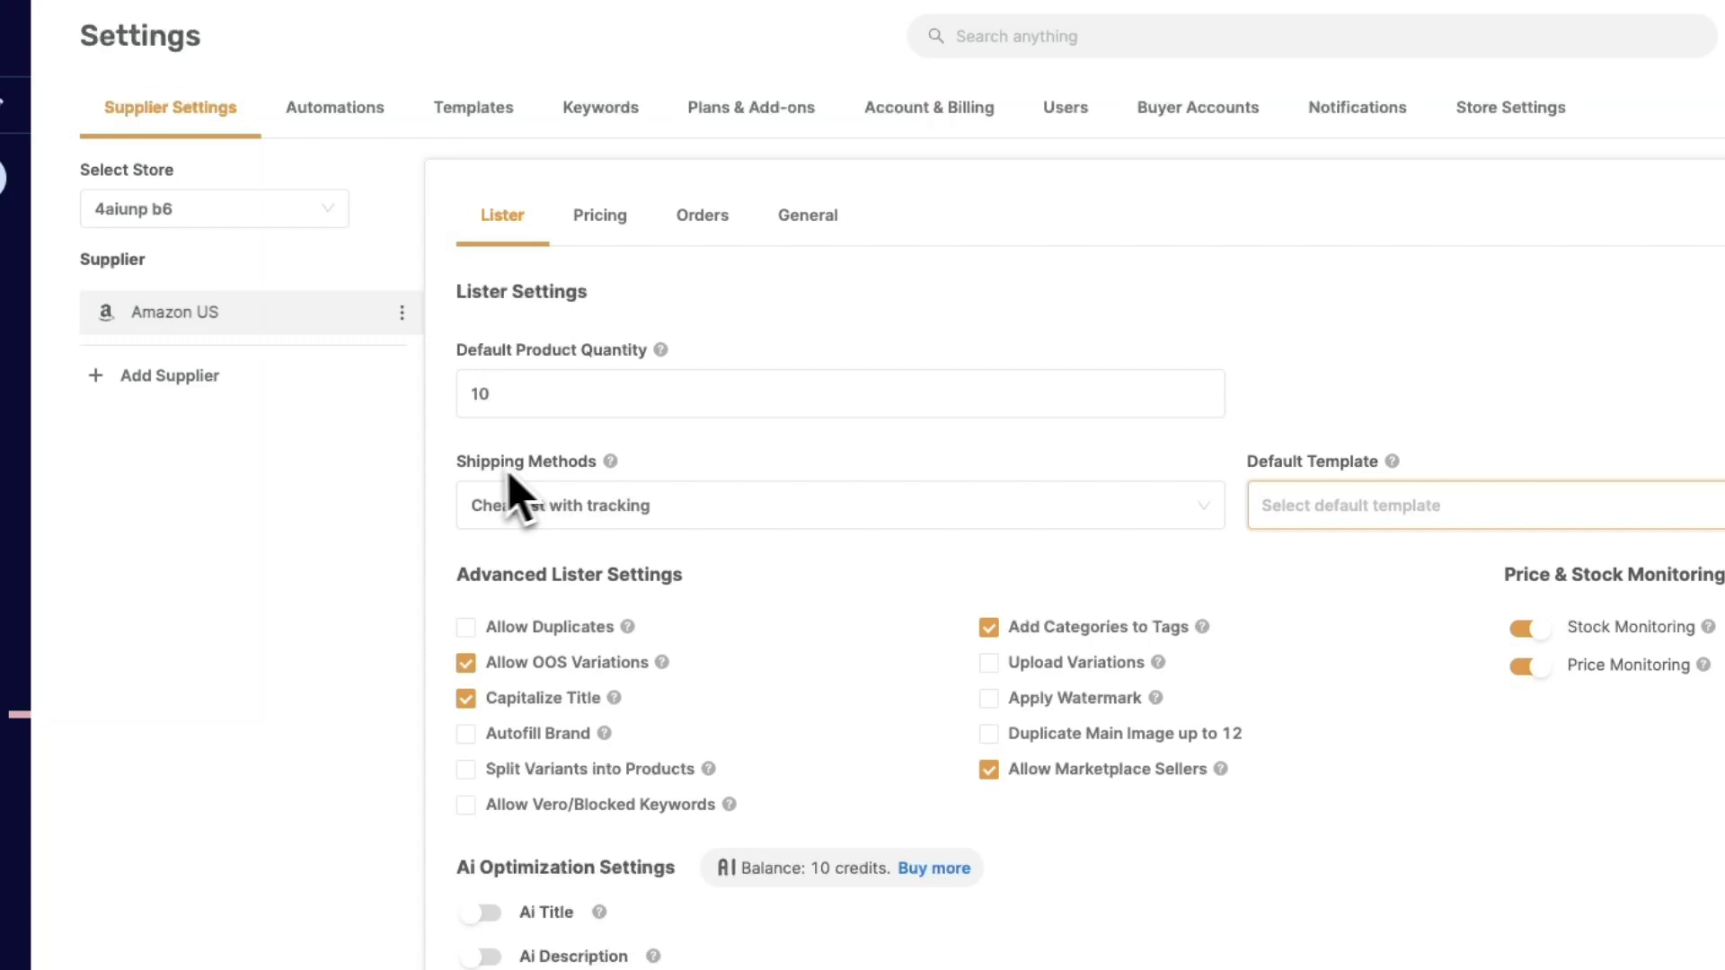
pyautogui.click(584, 504)
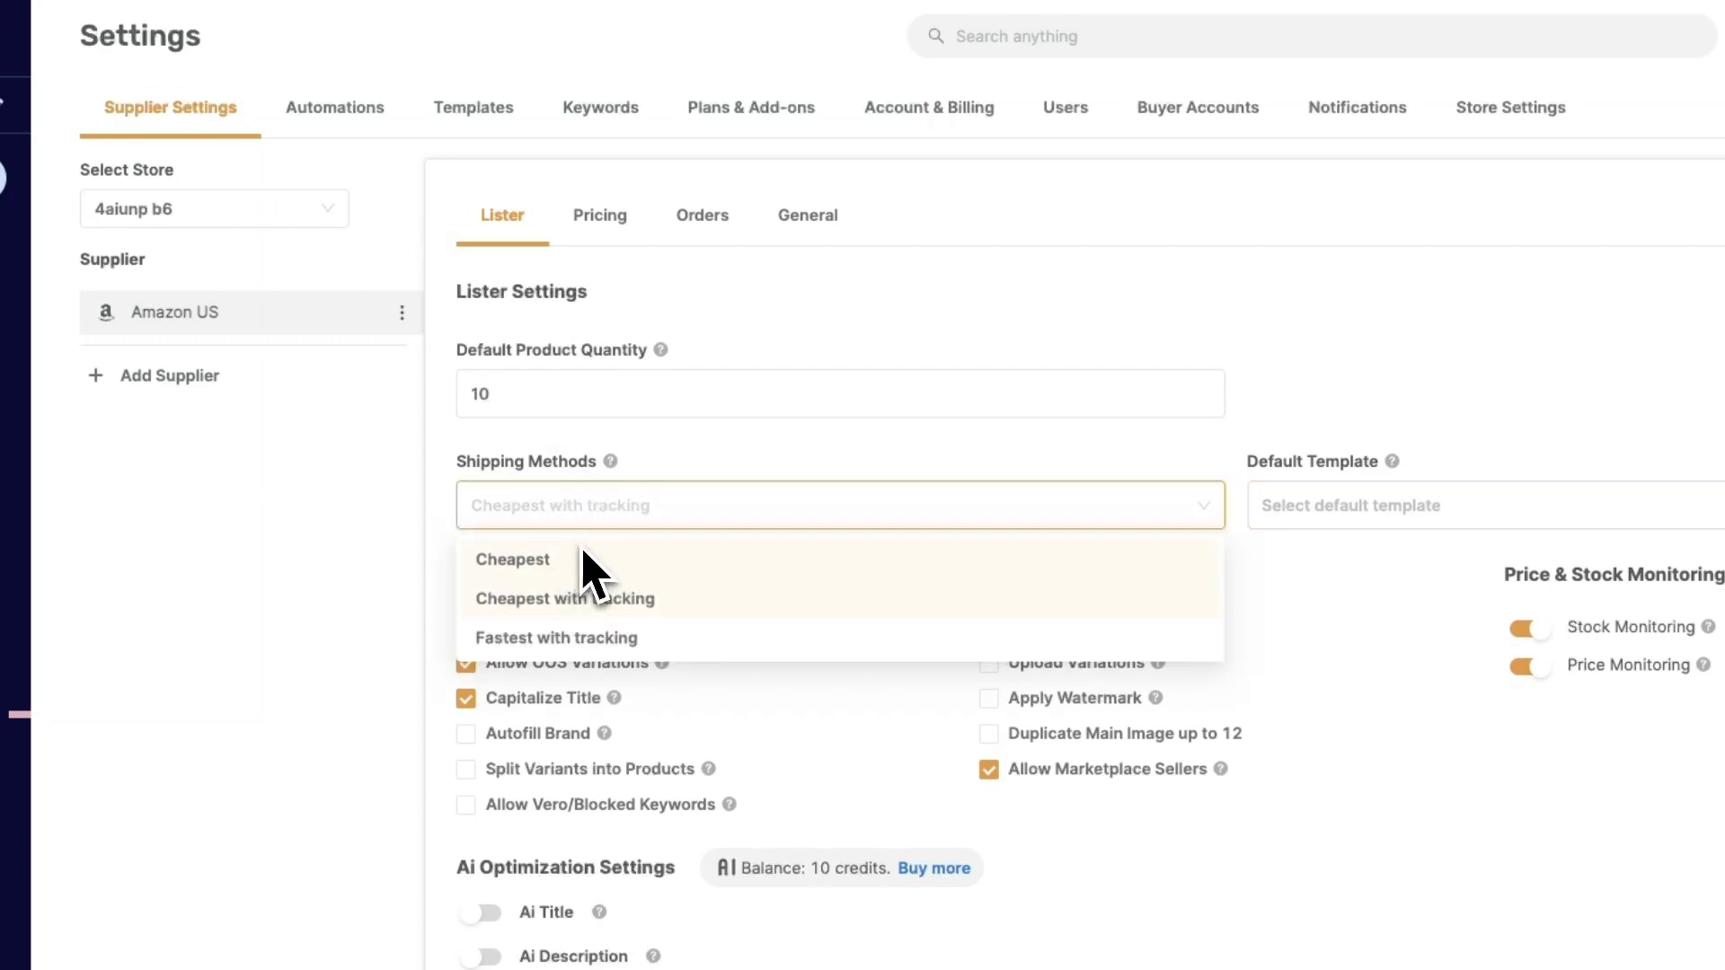
pyautogui.click(569, 598)
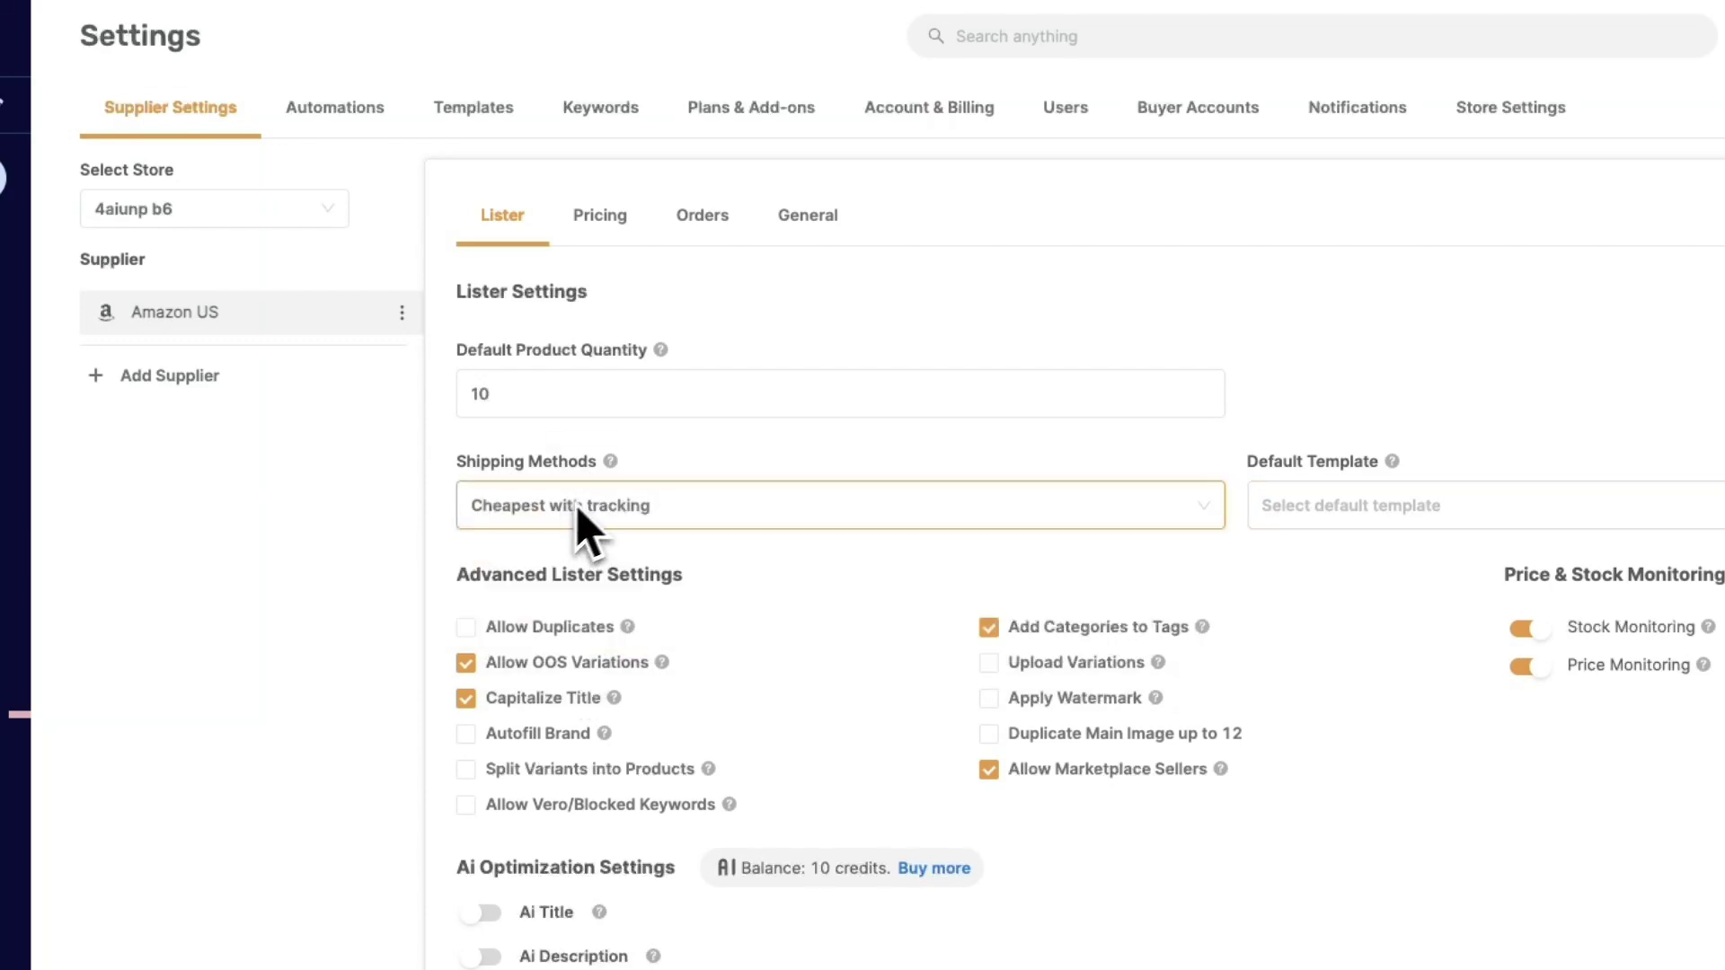
pyautogui.click(539, 403)
pyautogui.click(593, 239)
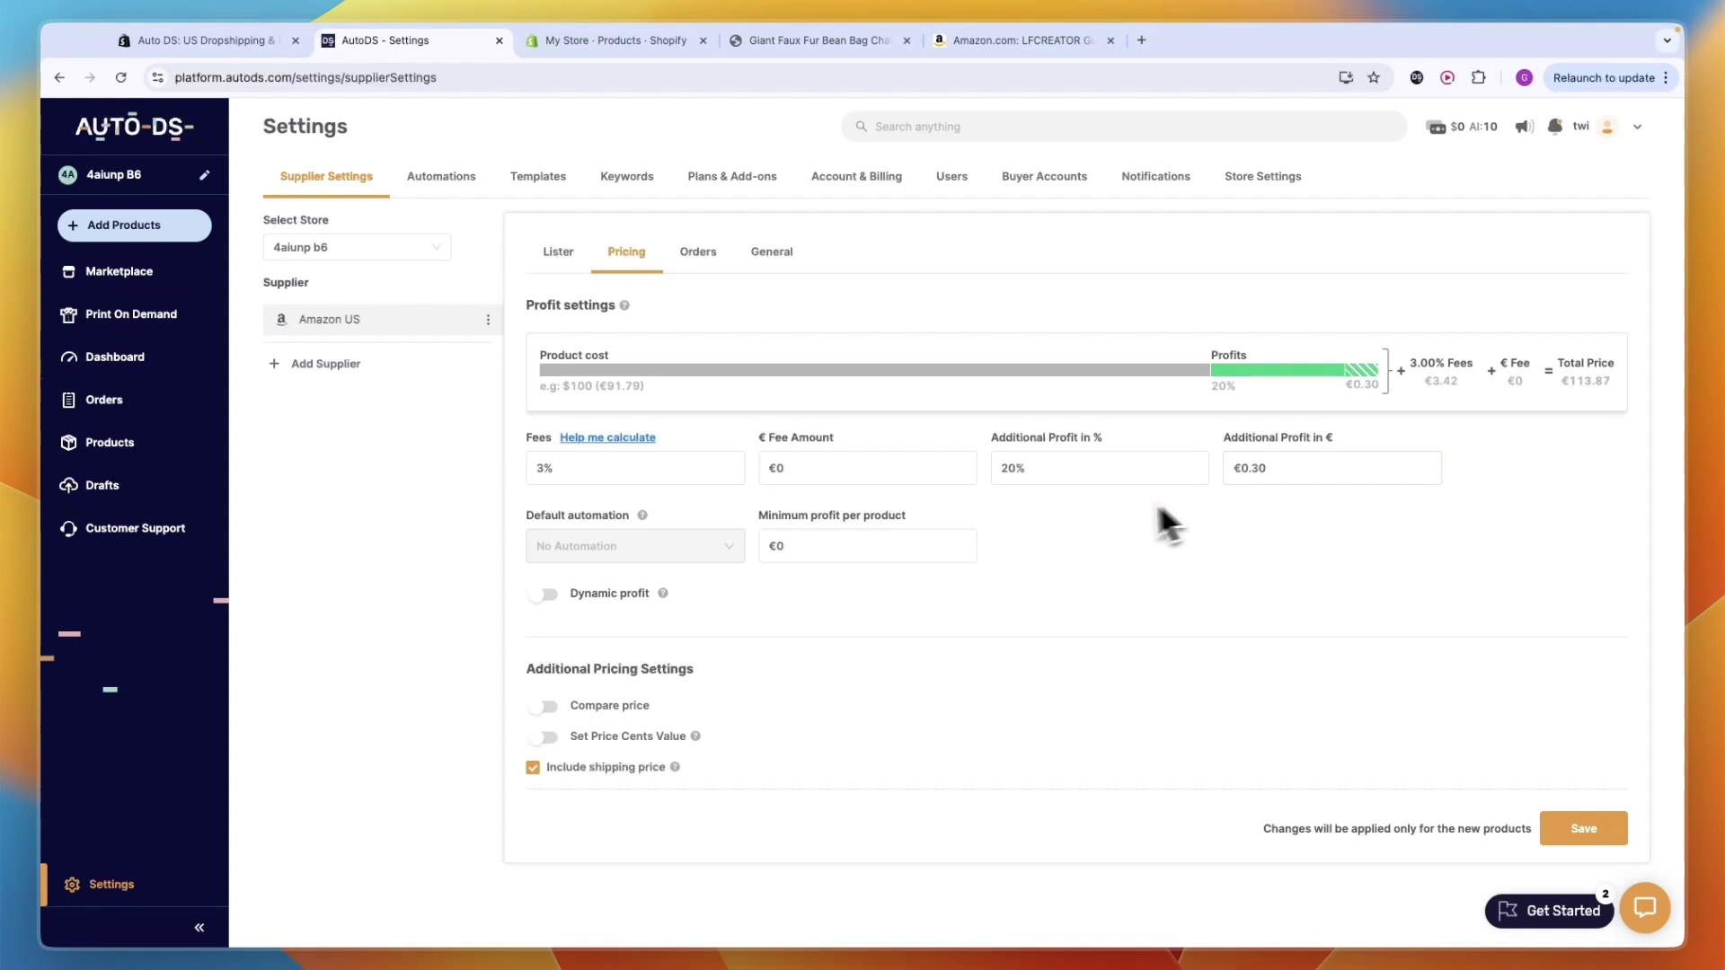
# Toggle dynamic profit back off and enable a 50 percent compare price for Amazon US.
pyautogui.click(544, 593)
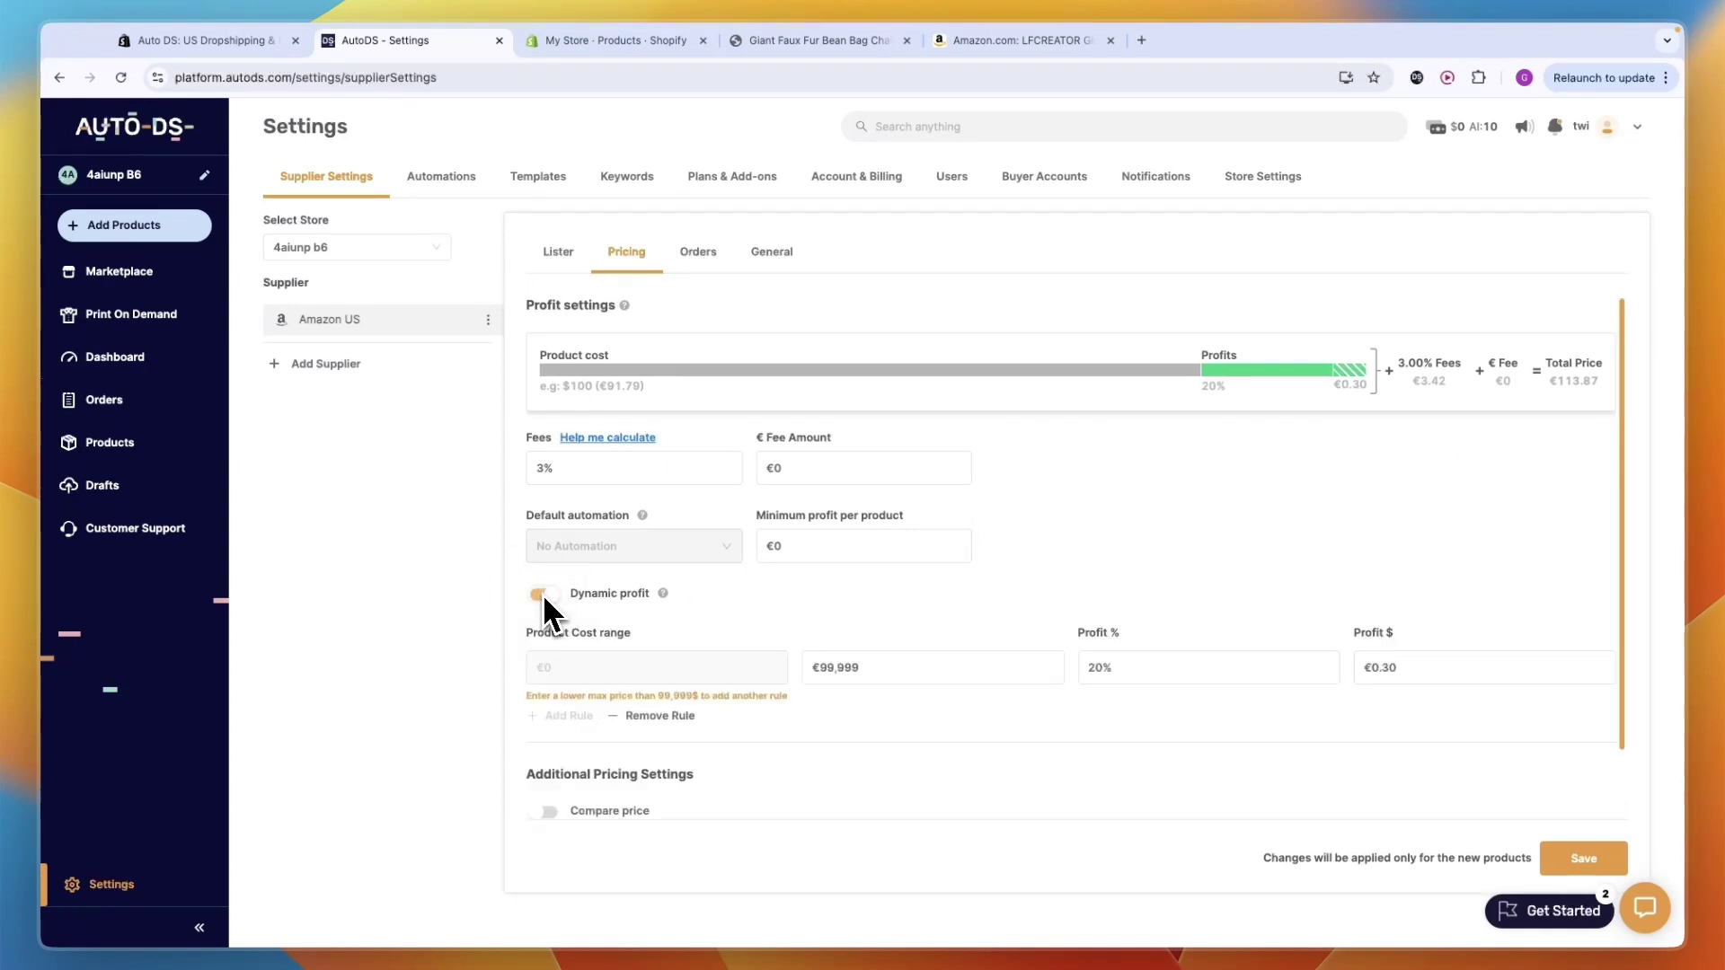
pyautogui.click(543, 595)
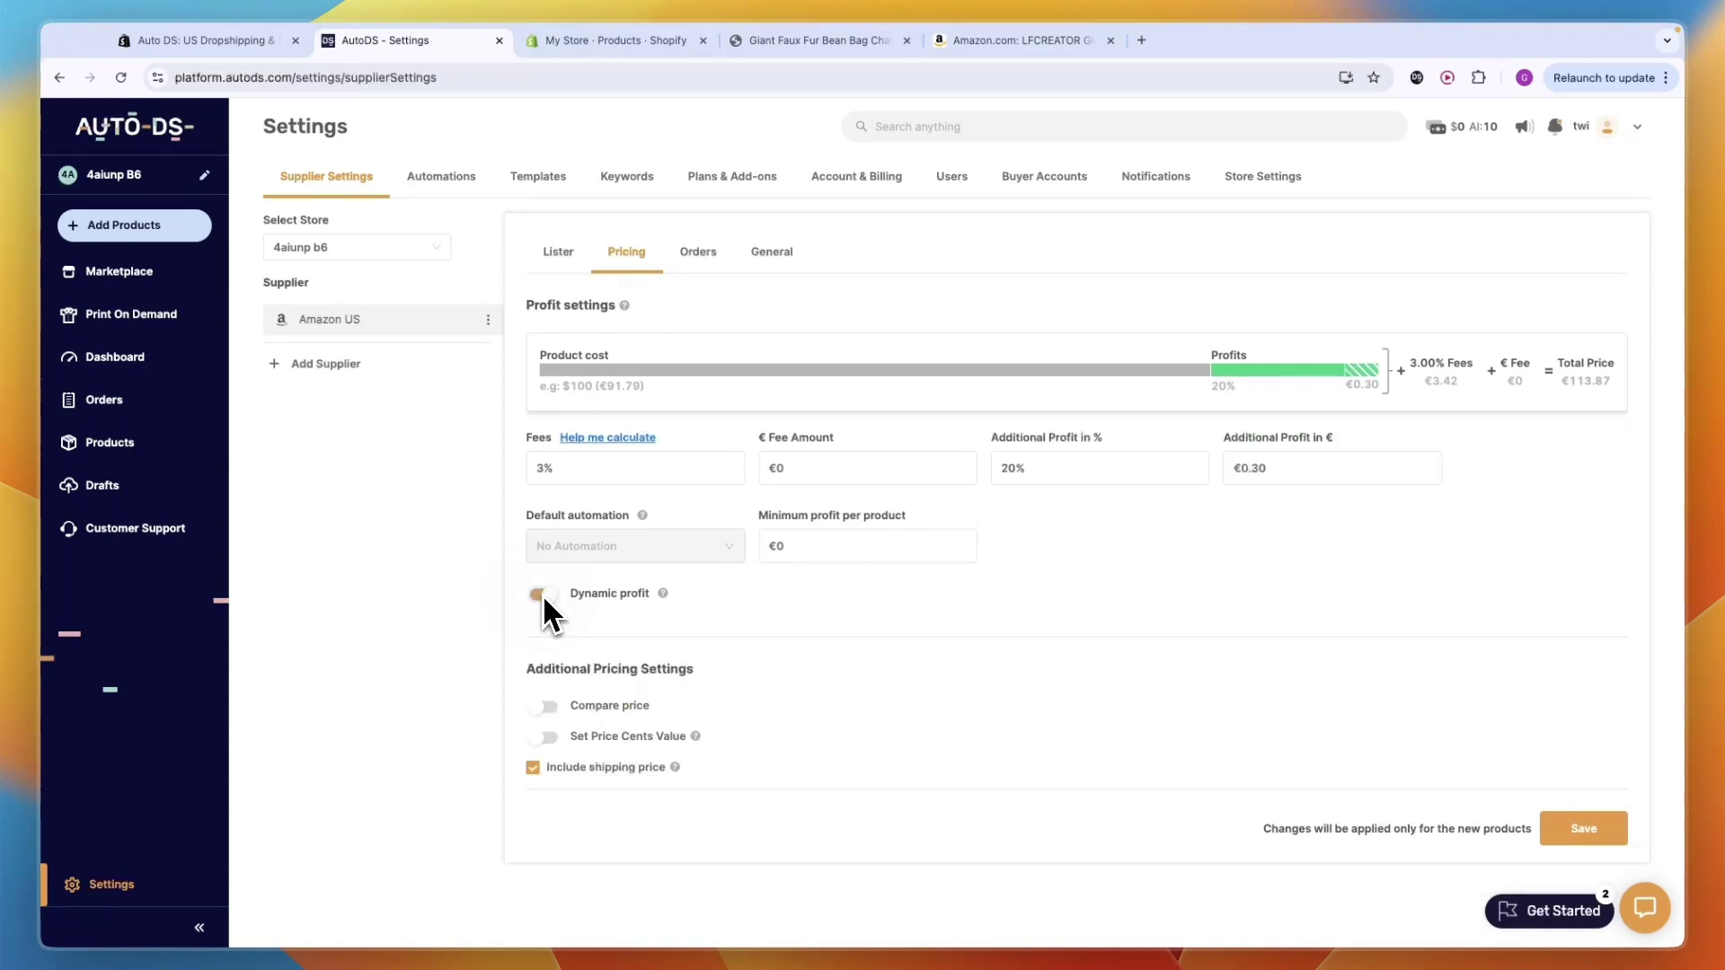
pyautogui.click(550, 707)
pyautogui.click(620, 729)
pyautogui.write('50')
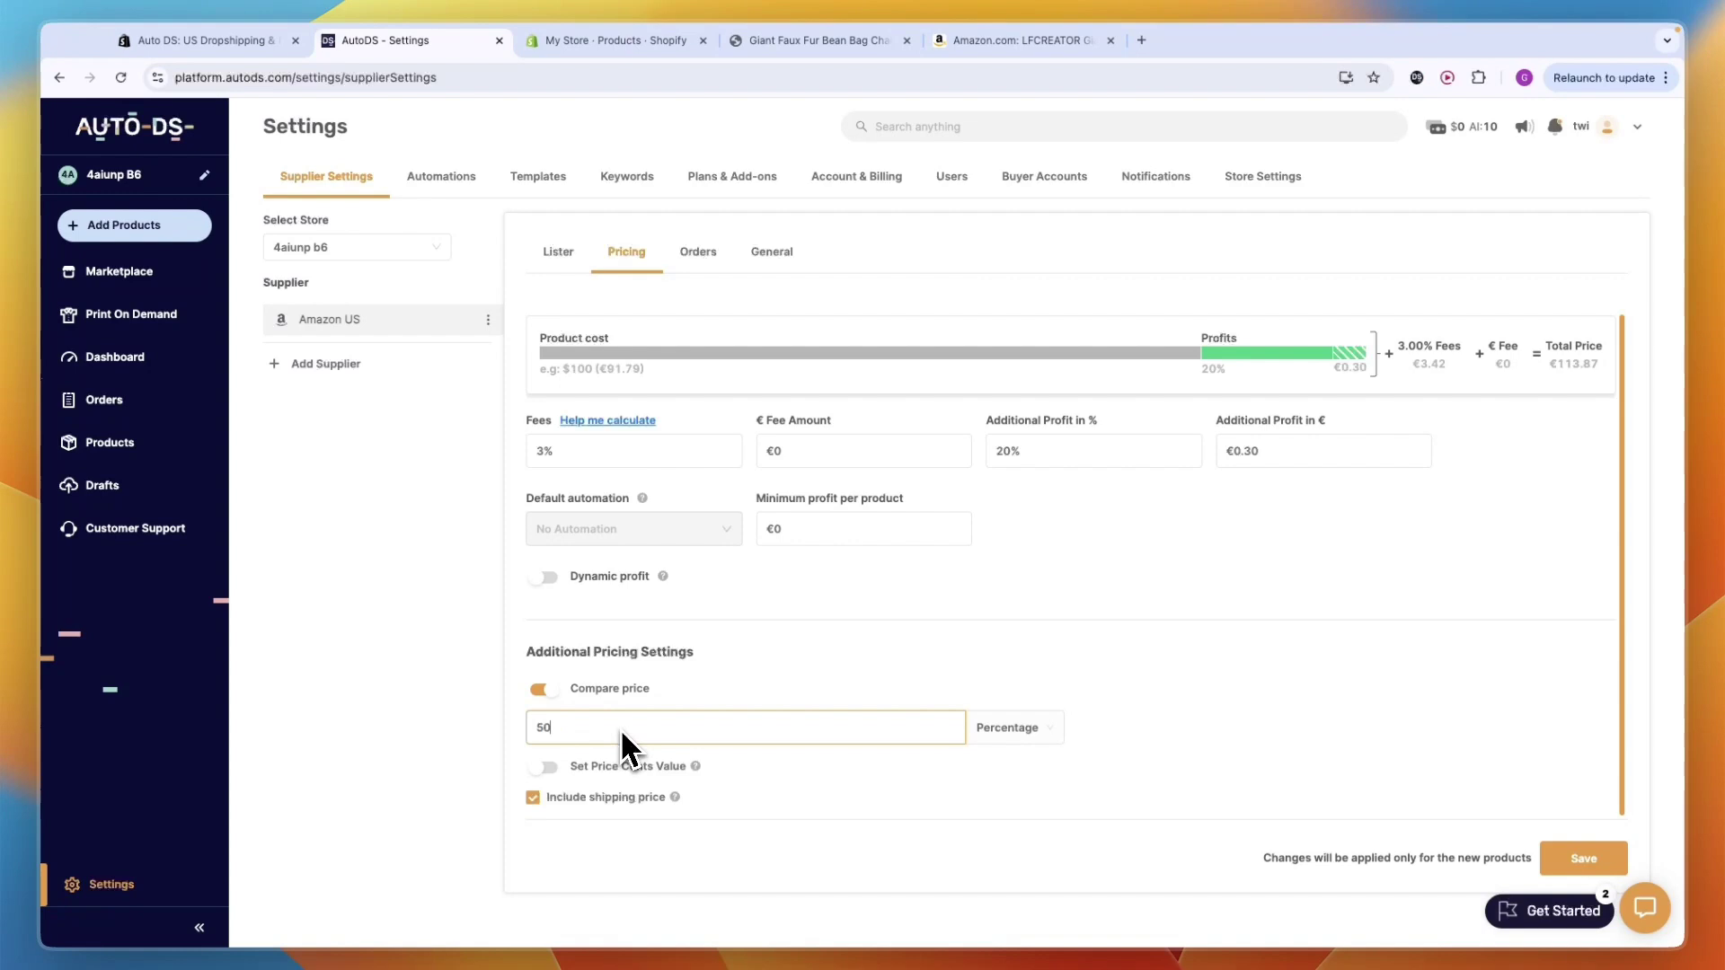
pyautogui.click(718, 688)
# Review the Amazon US order options, including the Set order as shipped choices.
pyautogui.click(704, 267)
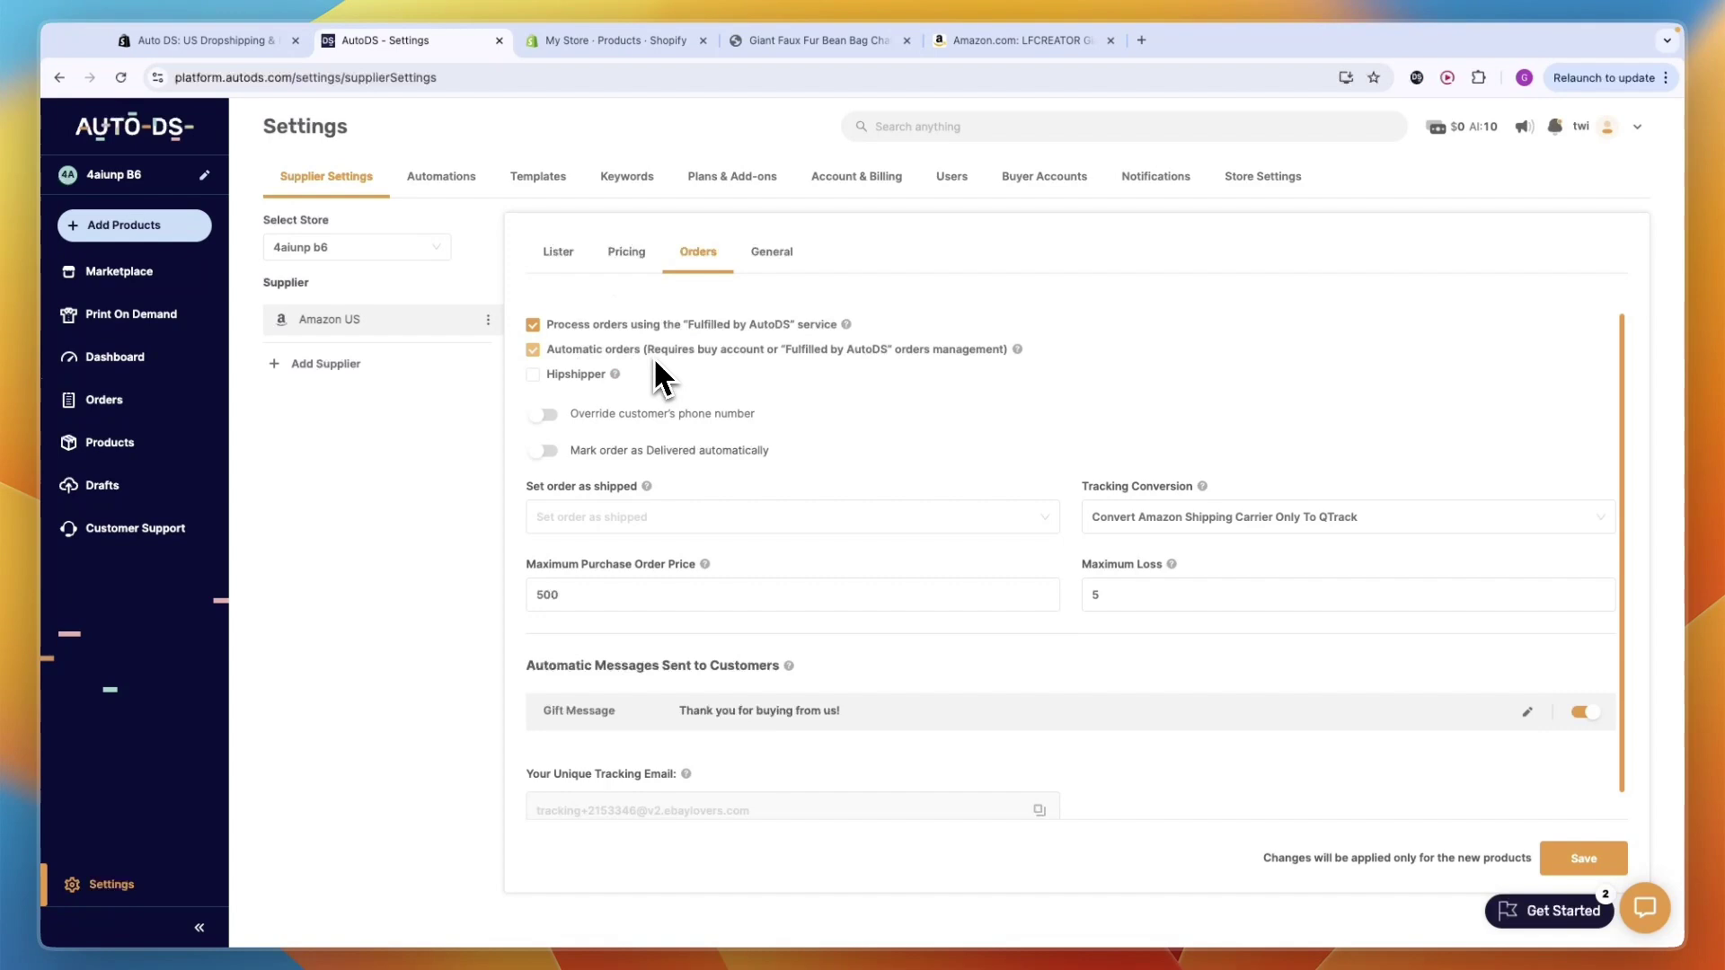
pyautogui.moveTo(759, 354); pyautogui.dragTo(870, 352)
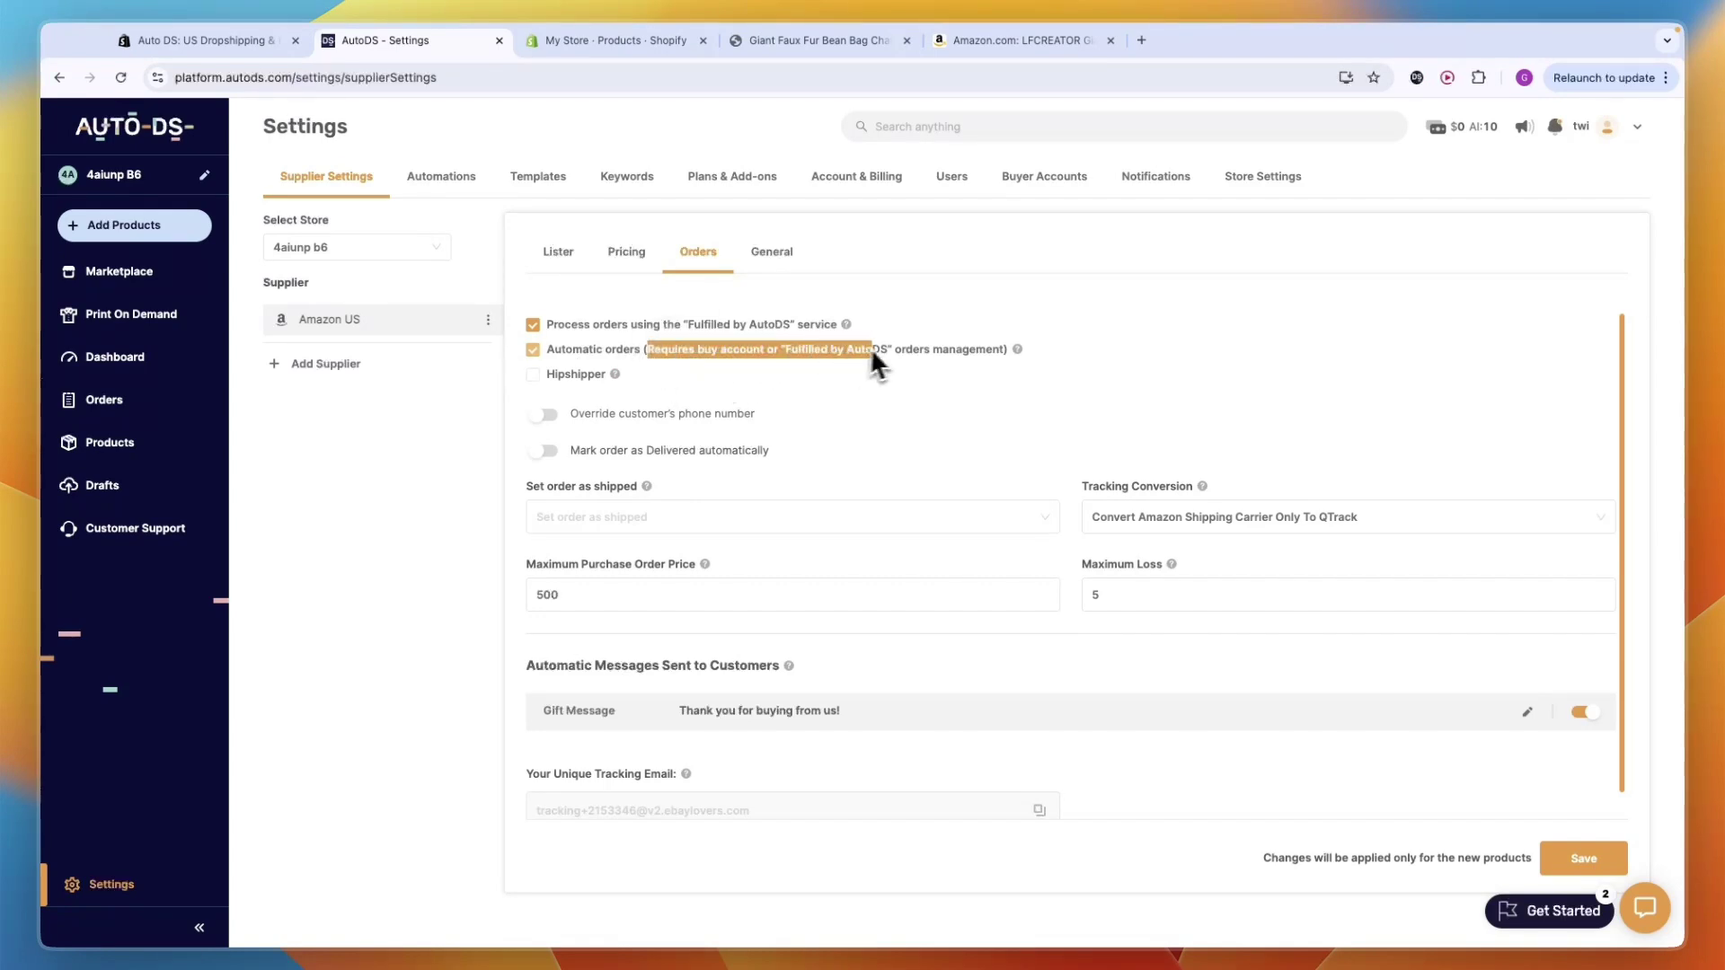
pyautogui.click(1002, 347)
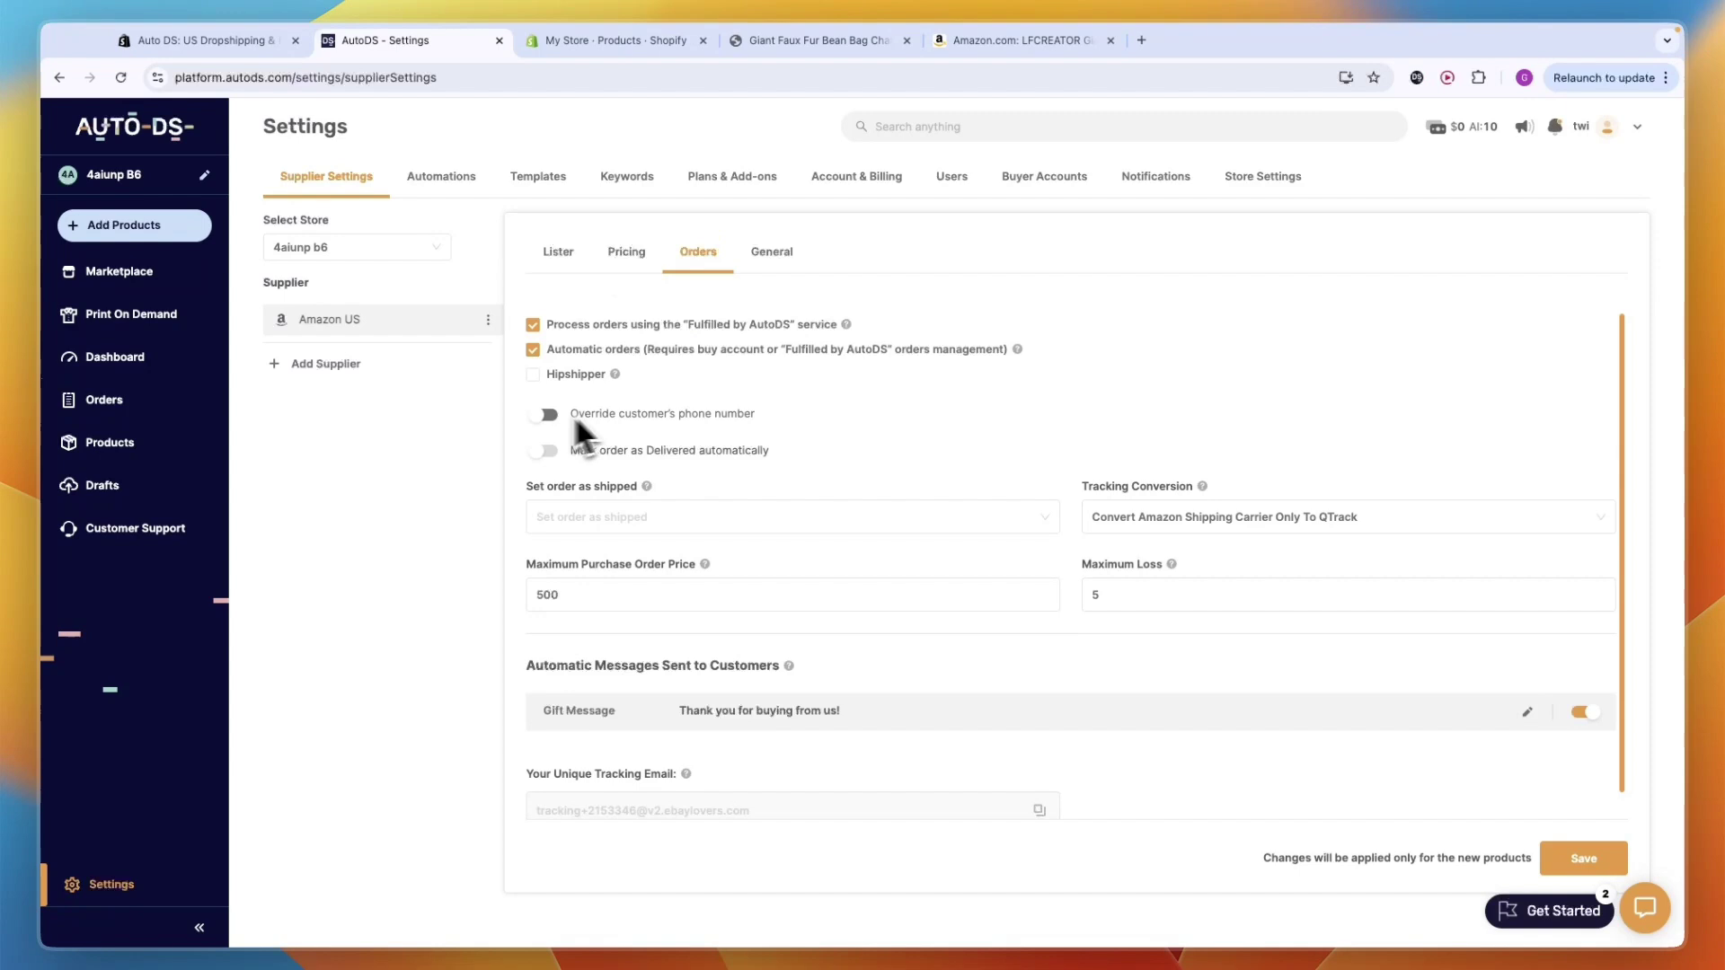
pyautogui.moveTo(610, 420); pyautogui.dragTo(741, 426)
pyautogui.moveTo(578, 445); pyautogui.dragTo(808, 451)
pyautogui.click(808, 451)
pyautogui.click(665, 516)
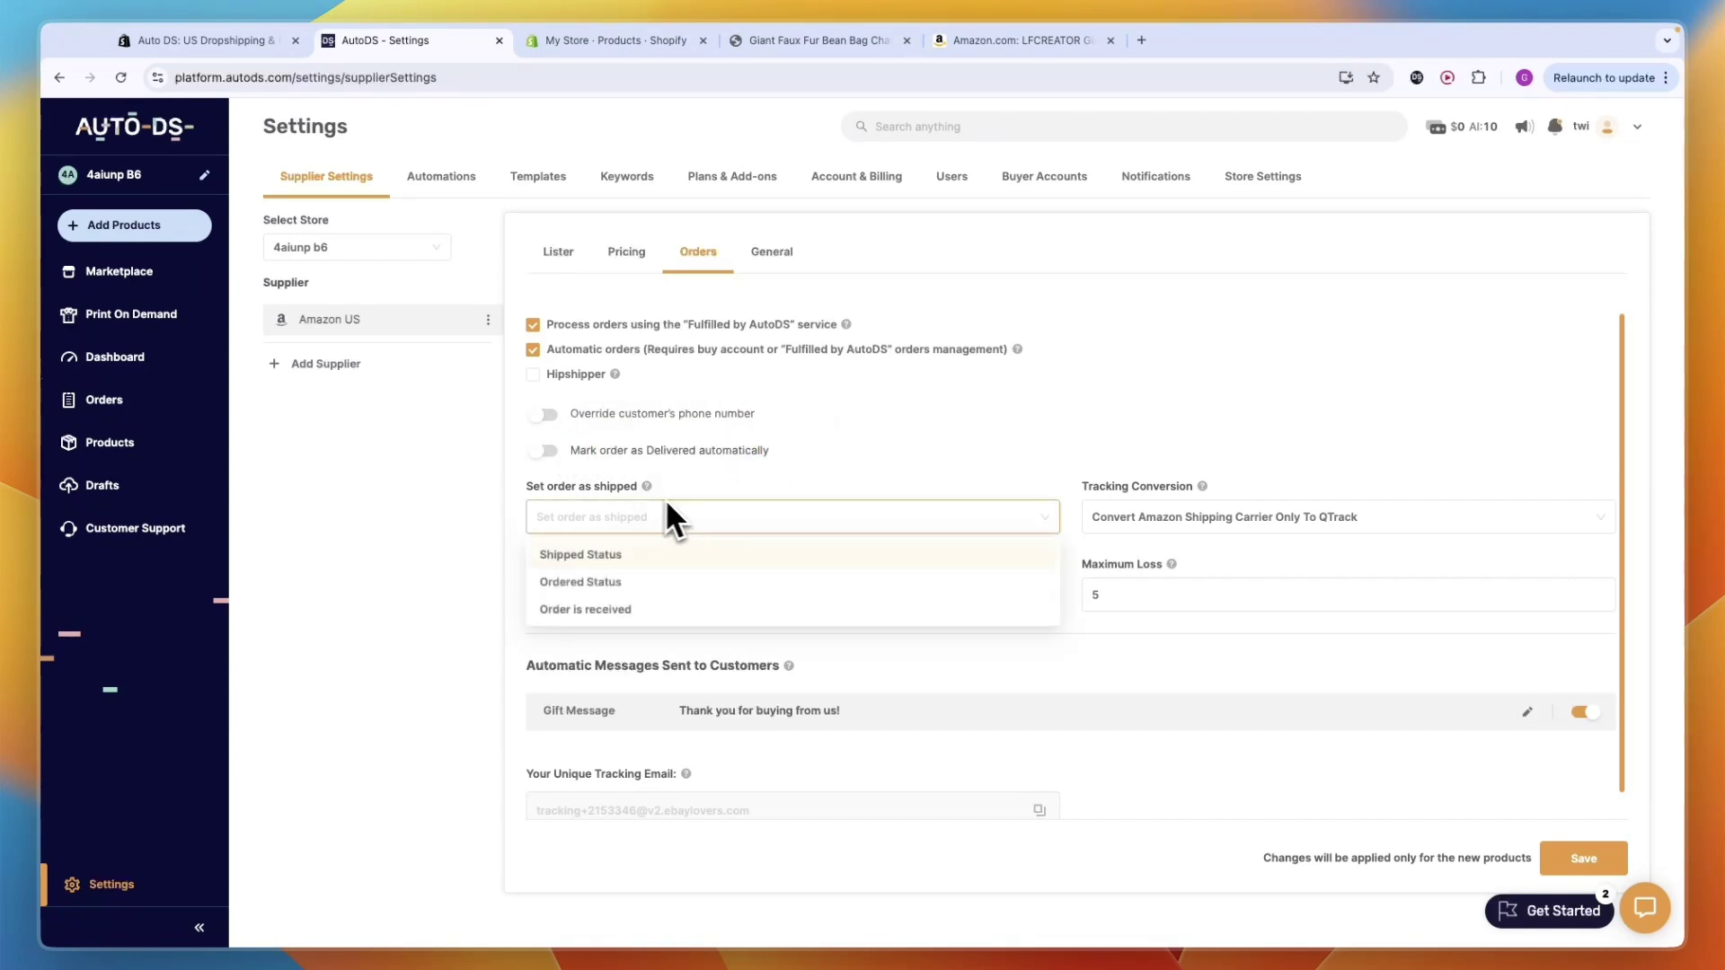
pyautogui.click(905, 526)
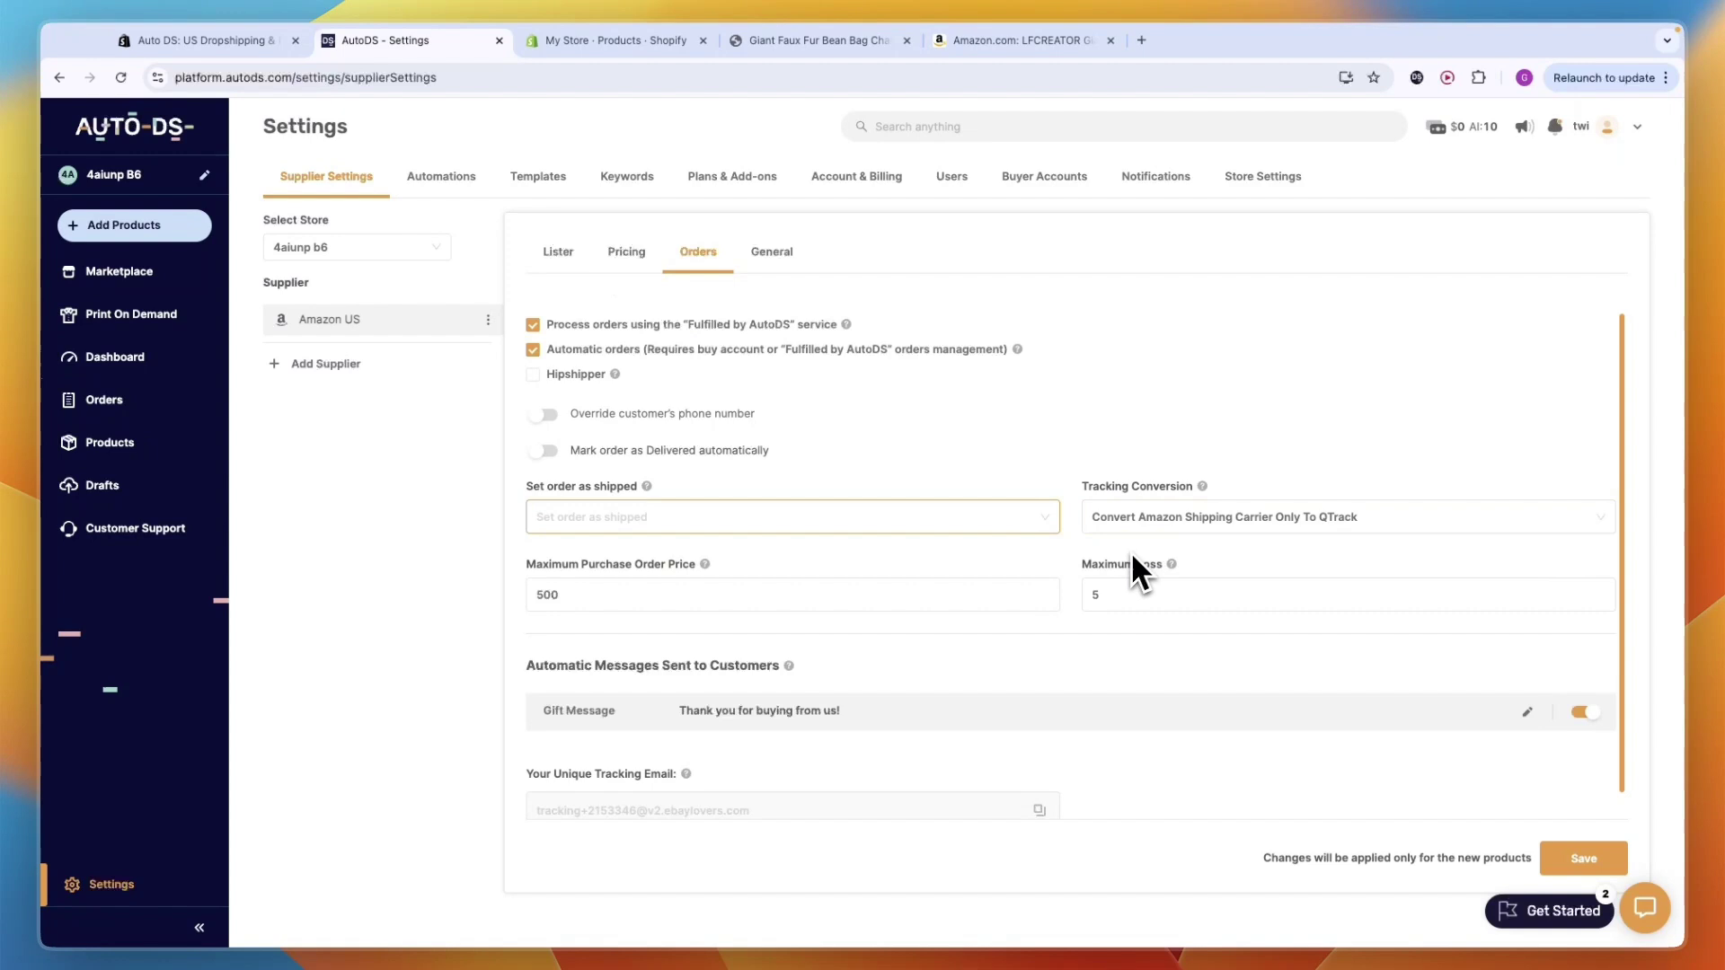
# Review the automatic customer messages and gift message, then save the supplier settings.
pyautogui.scroll(-1, 1051, 558)
pyautogui.moveTo(687, 702); pyautogui.dragTo(884, 703)
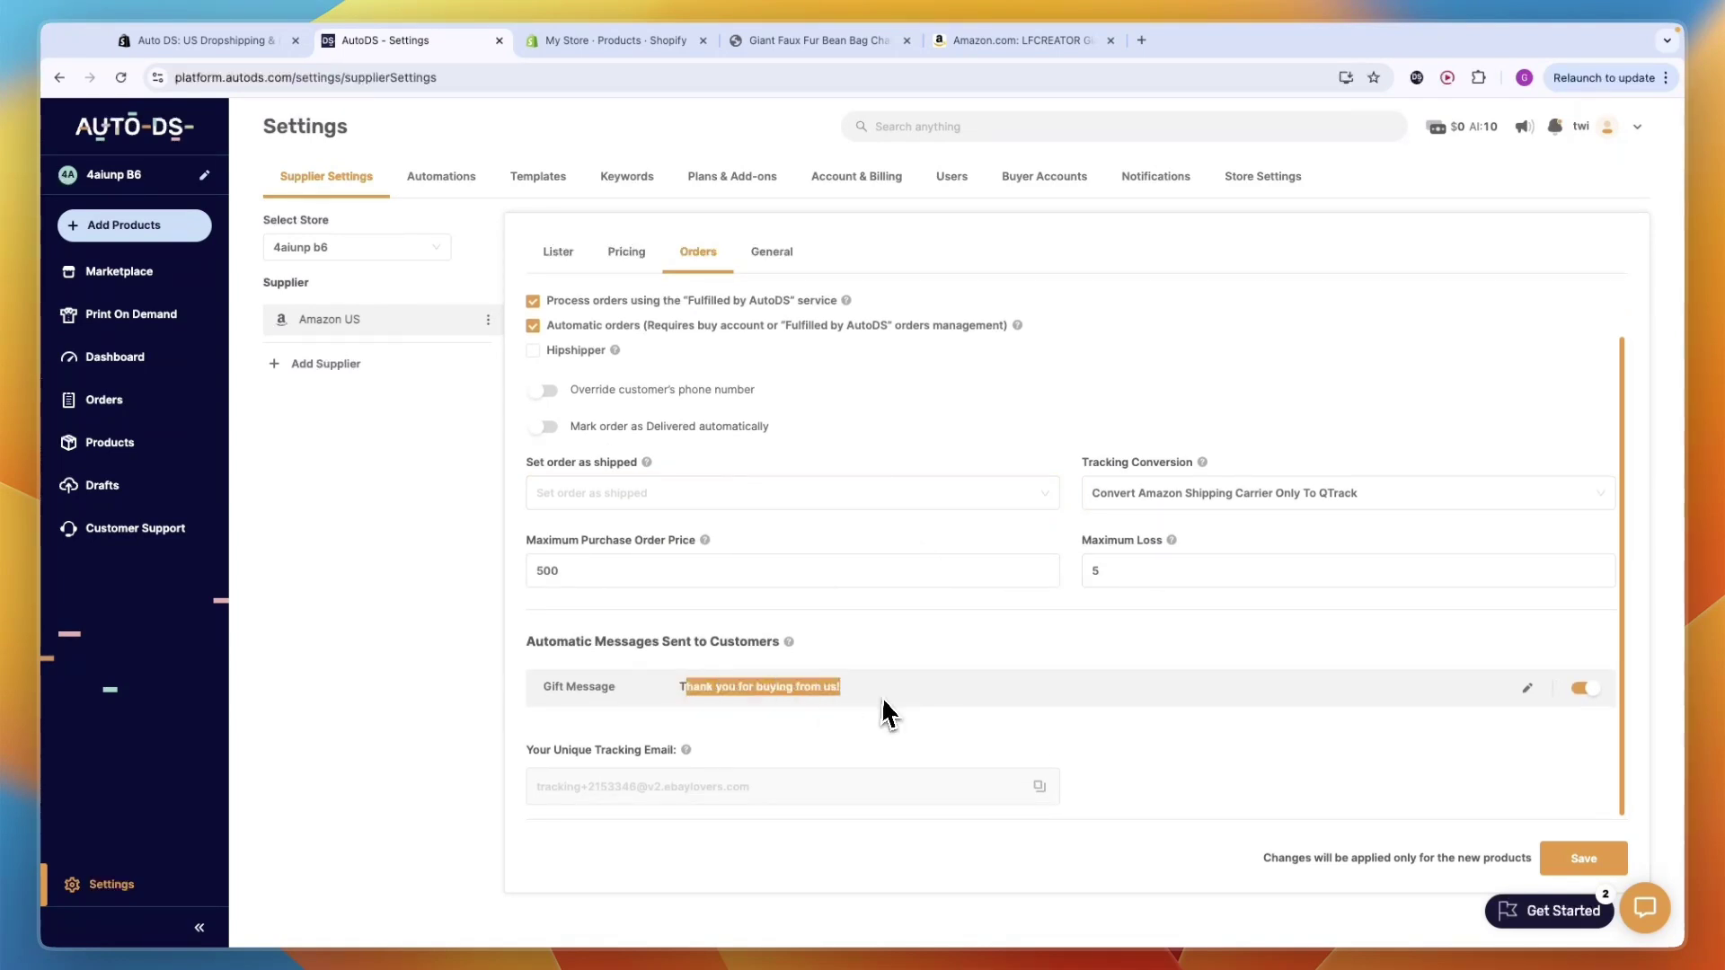
pyautogui.click(880, 713)
pyautogui.moveTo(537, 643); pyautogui.dragTo(771, 640)
pyautogui.click(827, 640)
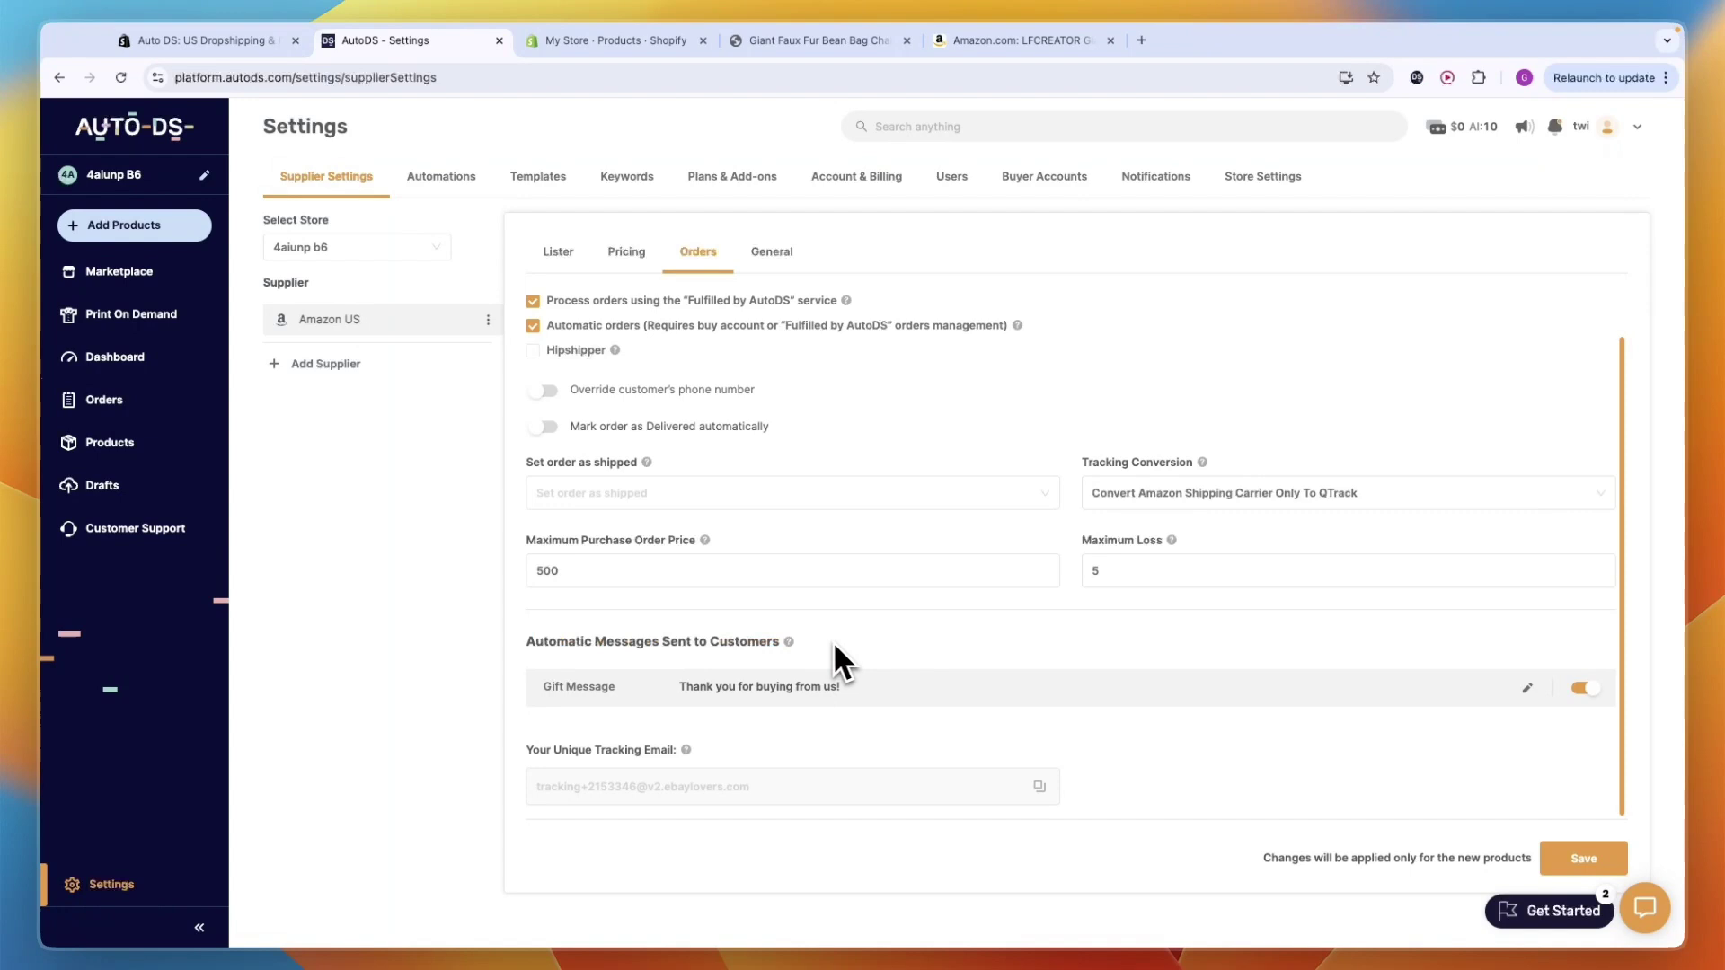
pyautogui.scroll(1, 834, 651)
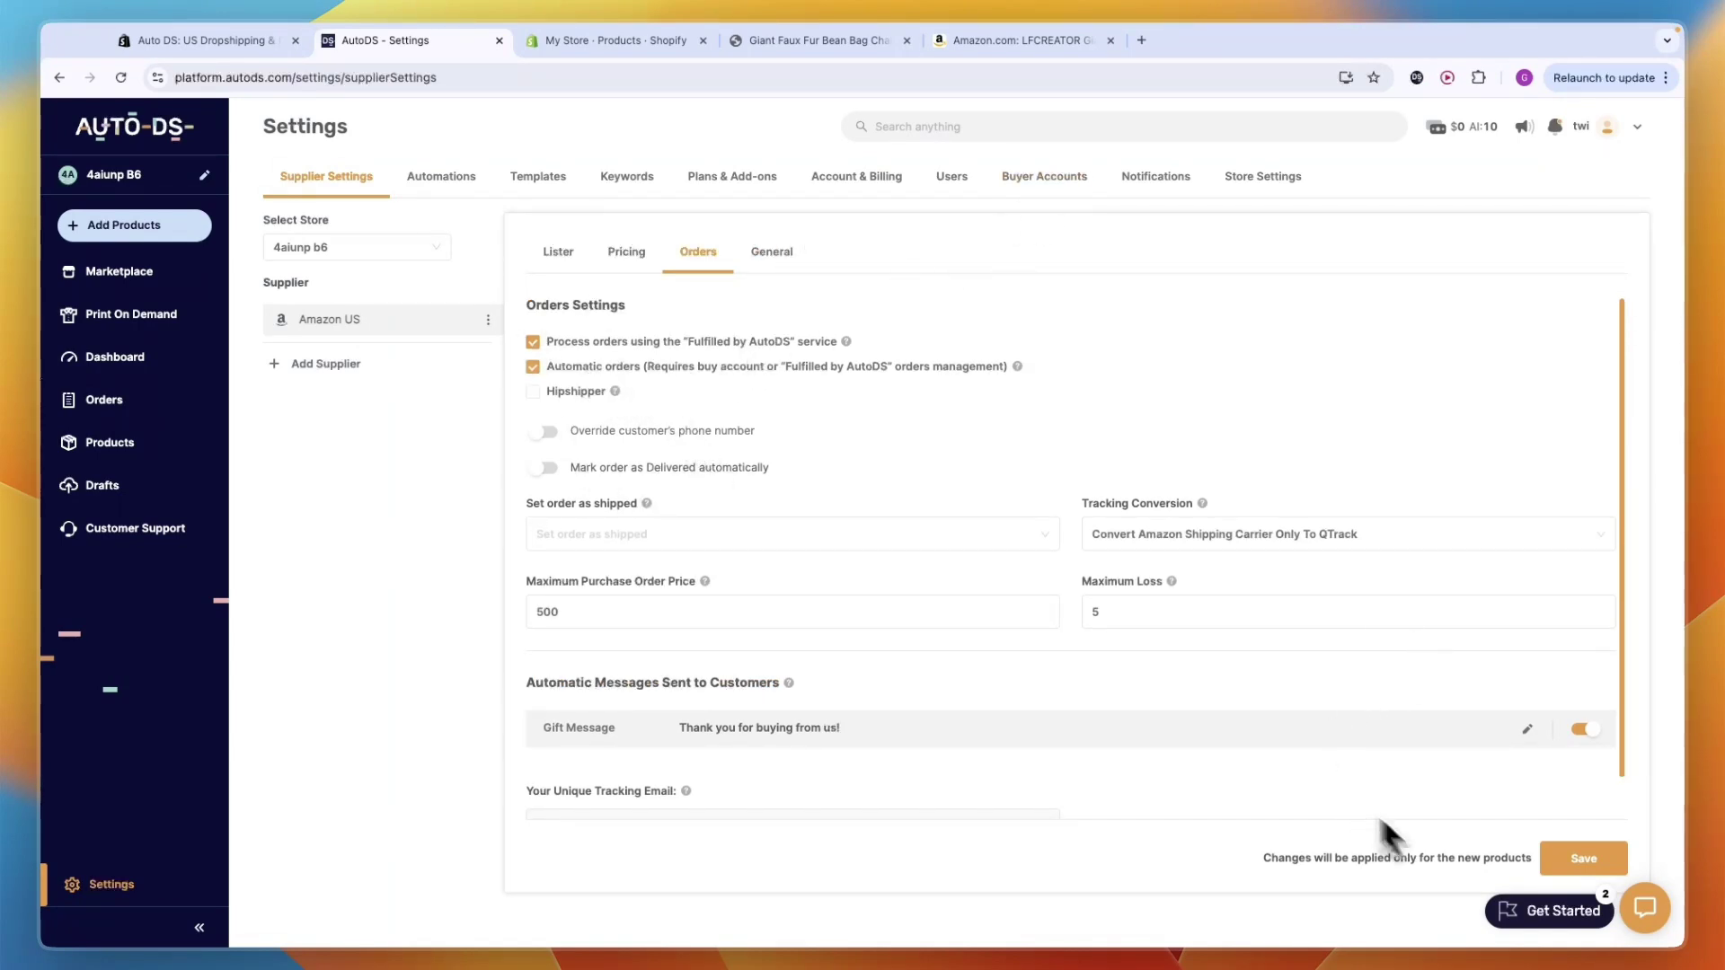
pyautogui.click(1583, 862)
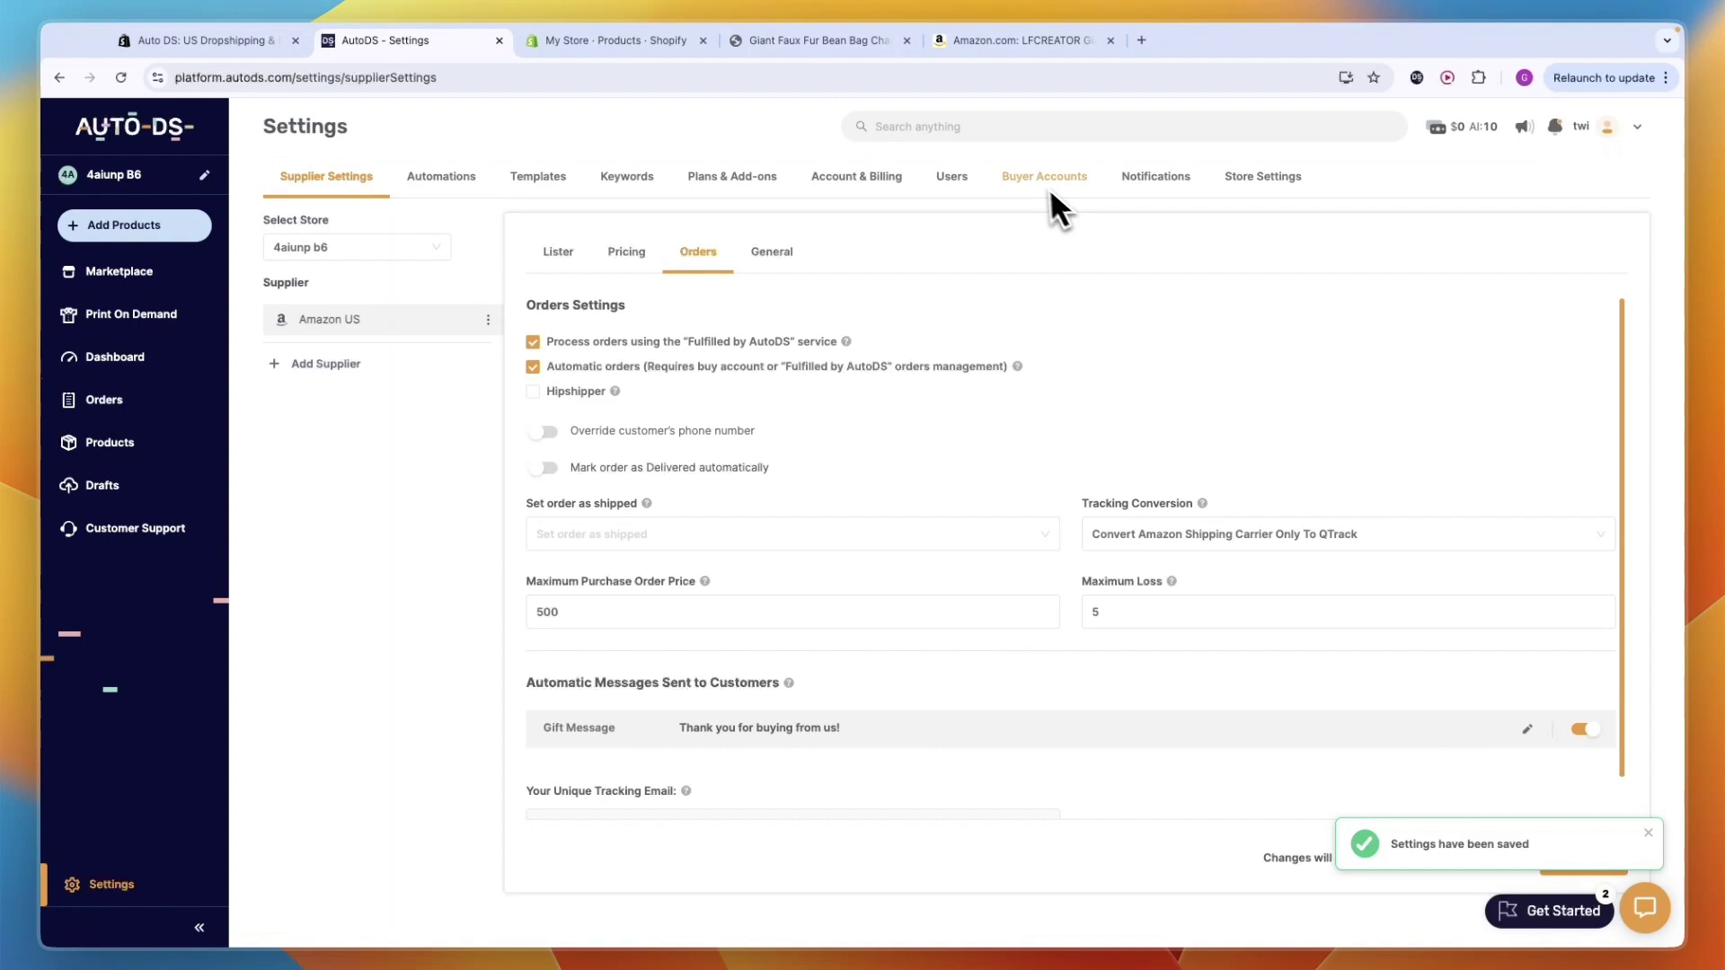
# Start an Amazon buyer account, view its payment method step, then close the form unsaved.
pyautogui.click(1029, 185)
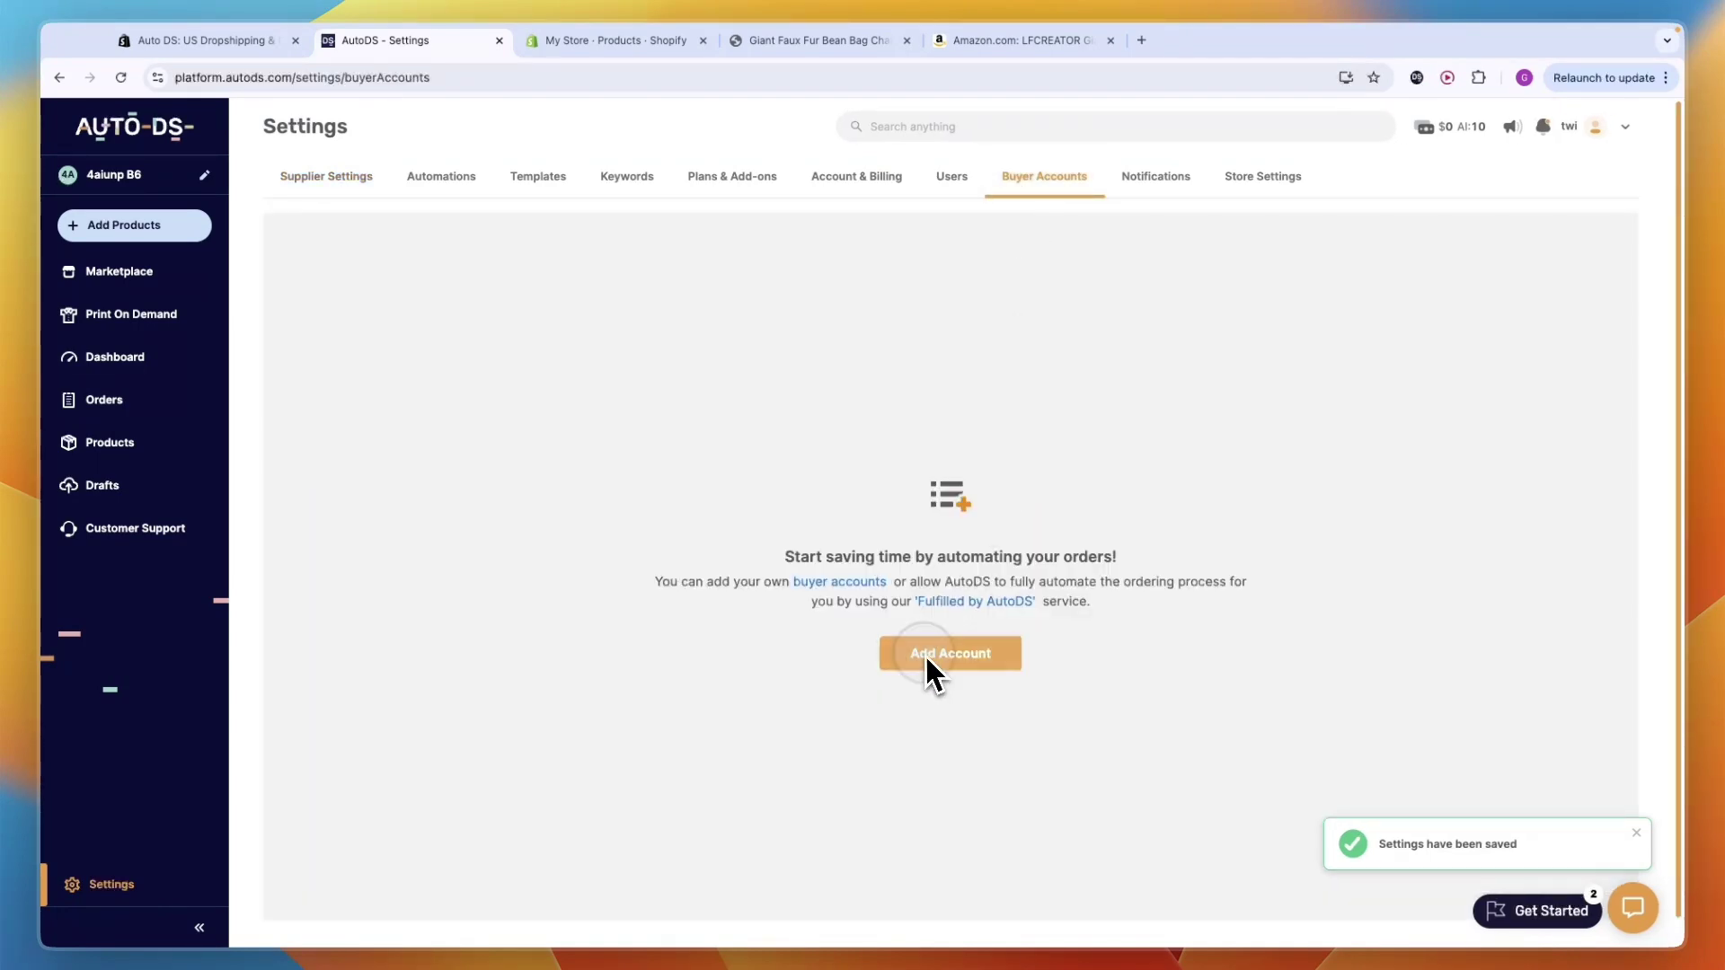
pyautogui.click(926, 655)
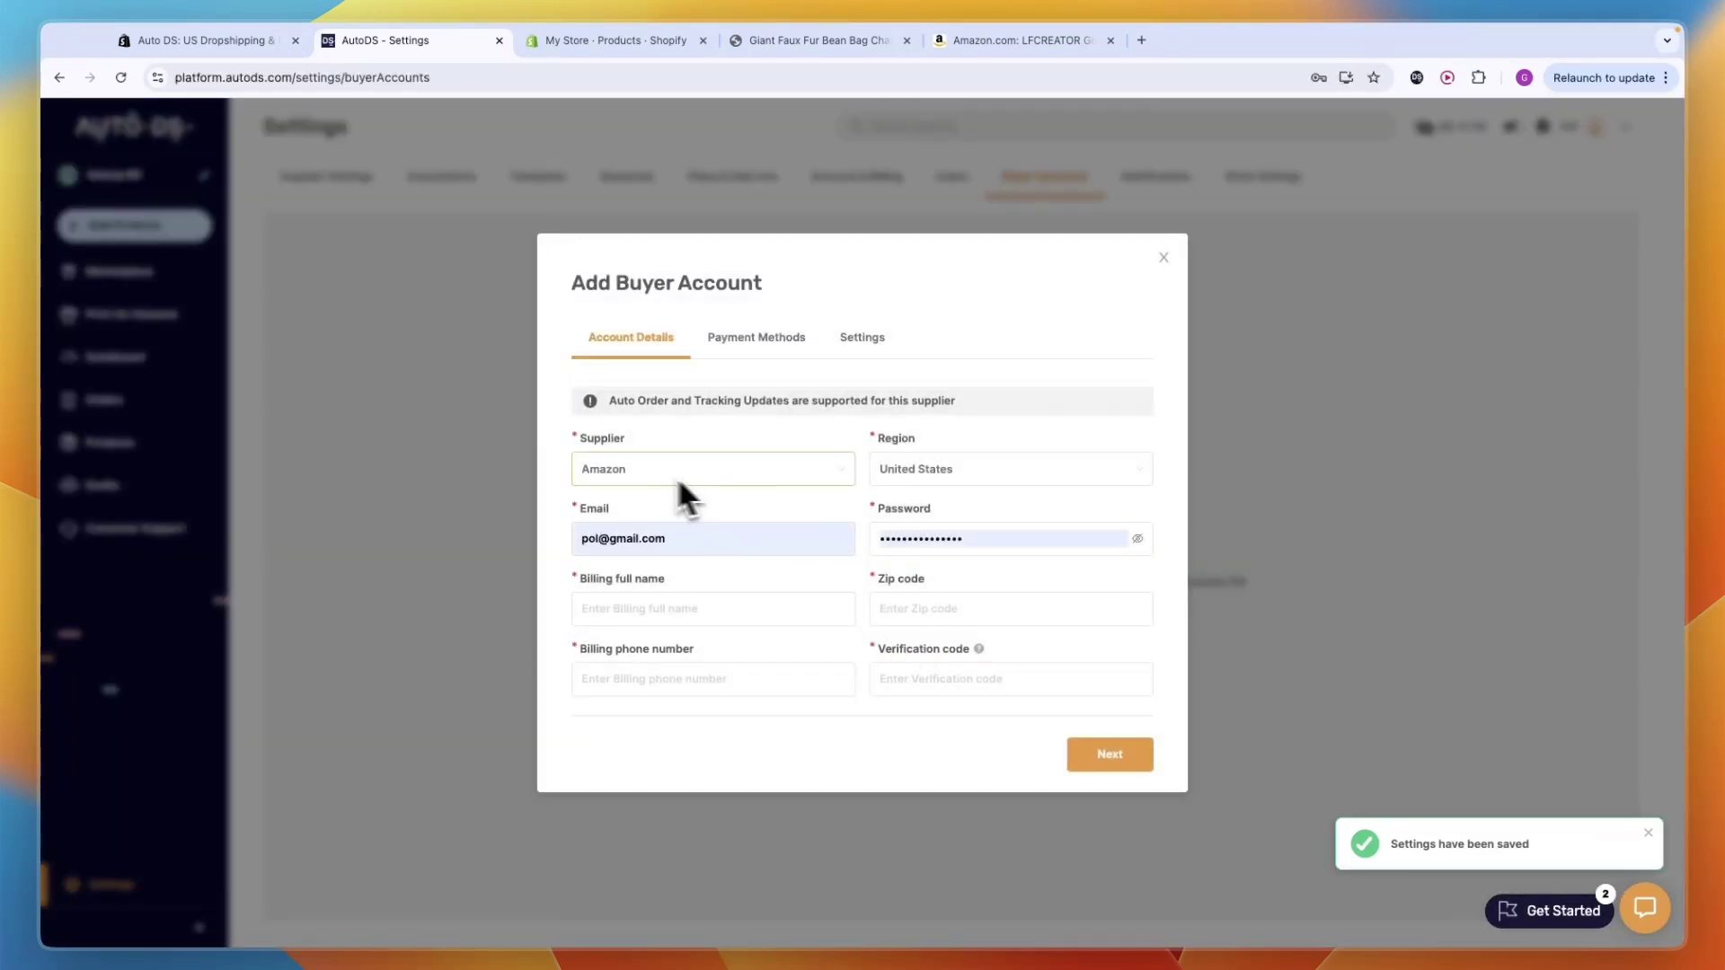
pyautogui.click(803, 618)
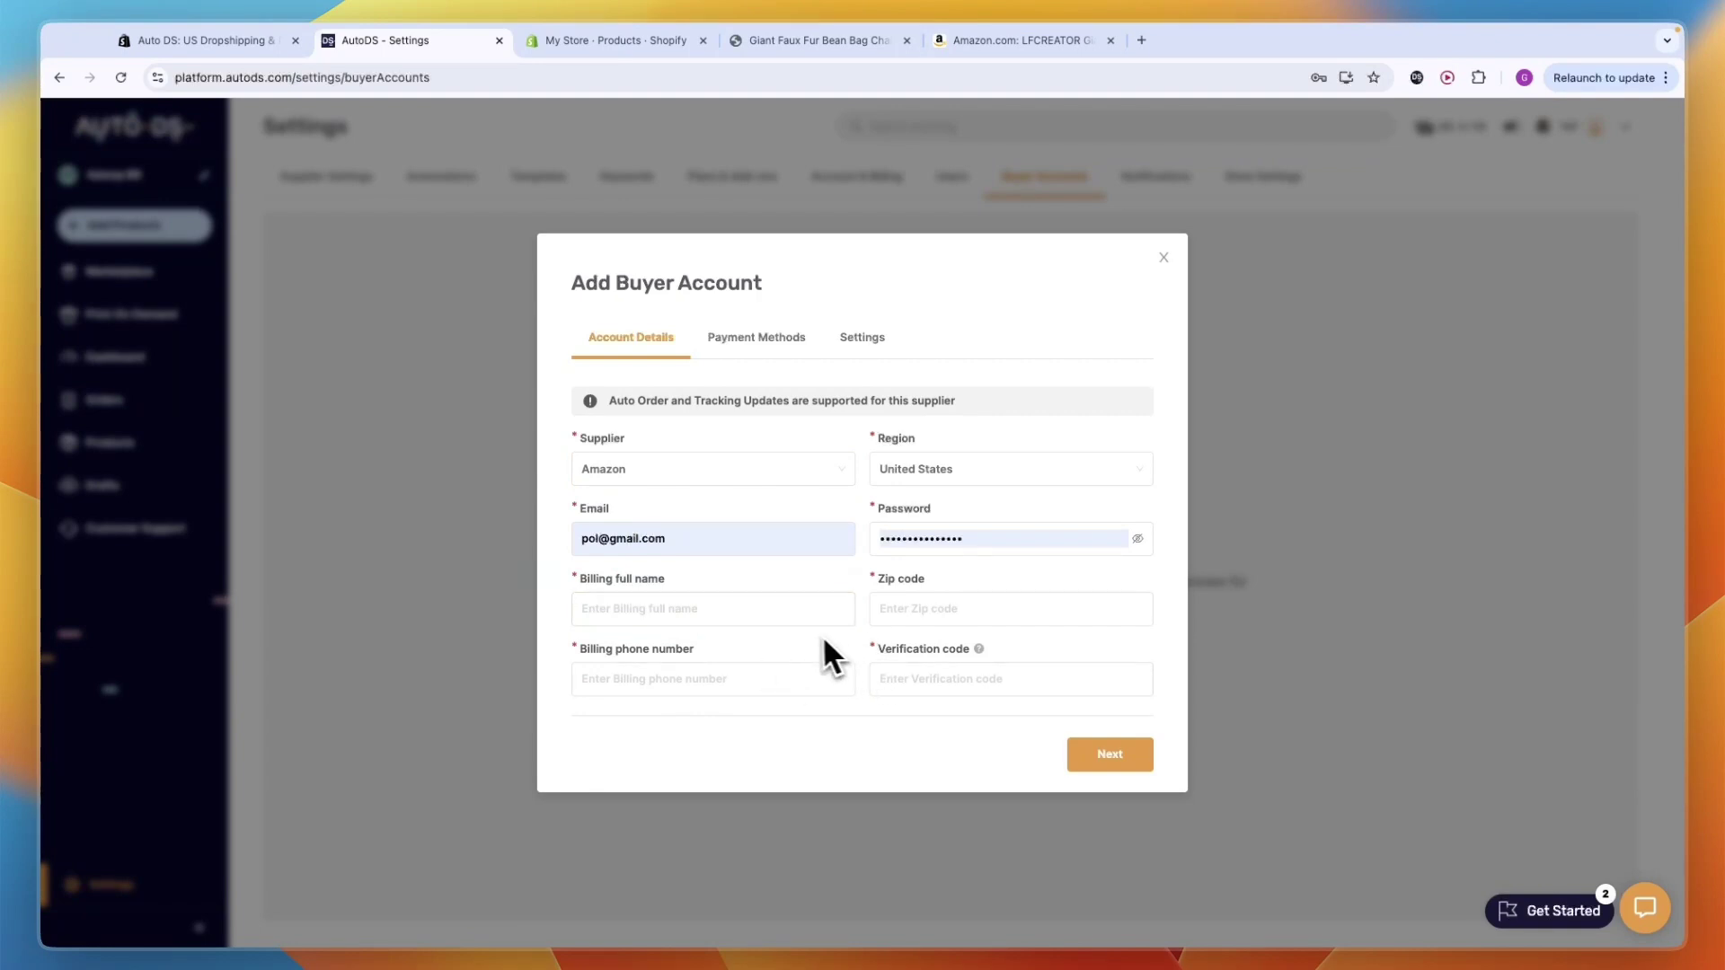
pyautogui.click(745, 346)
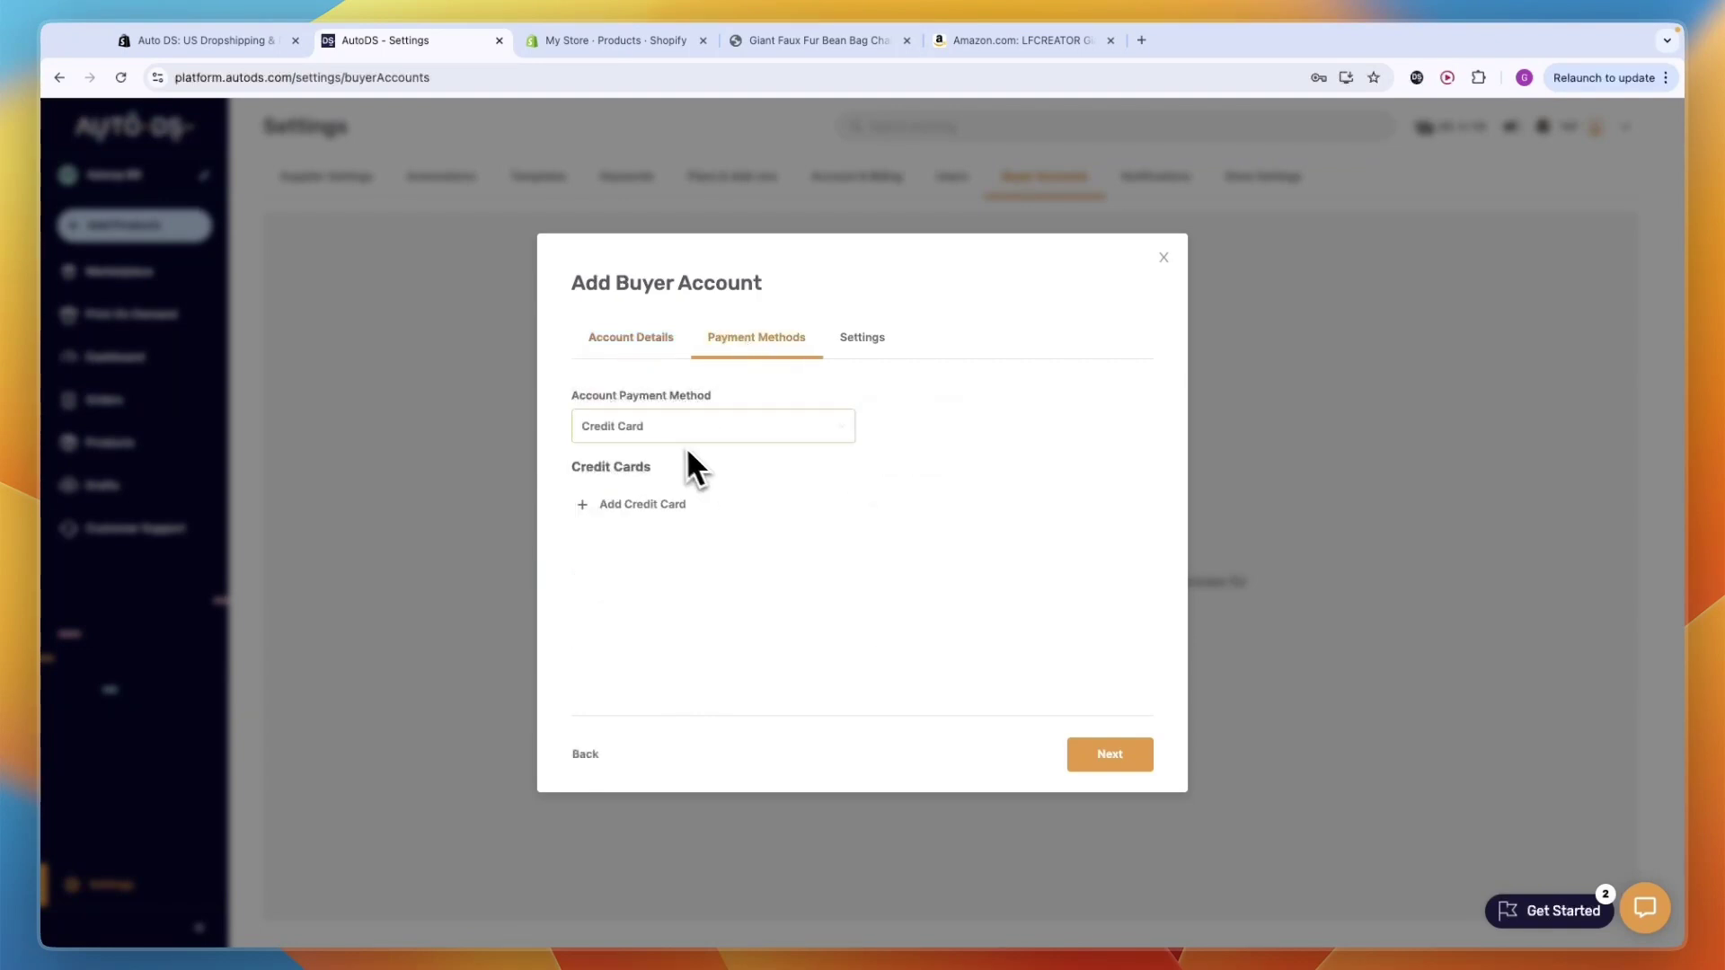
pyautogui.click(620, 202)
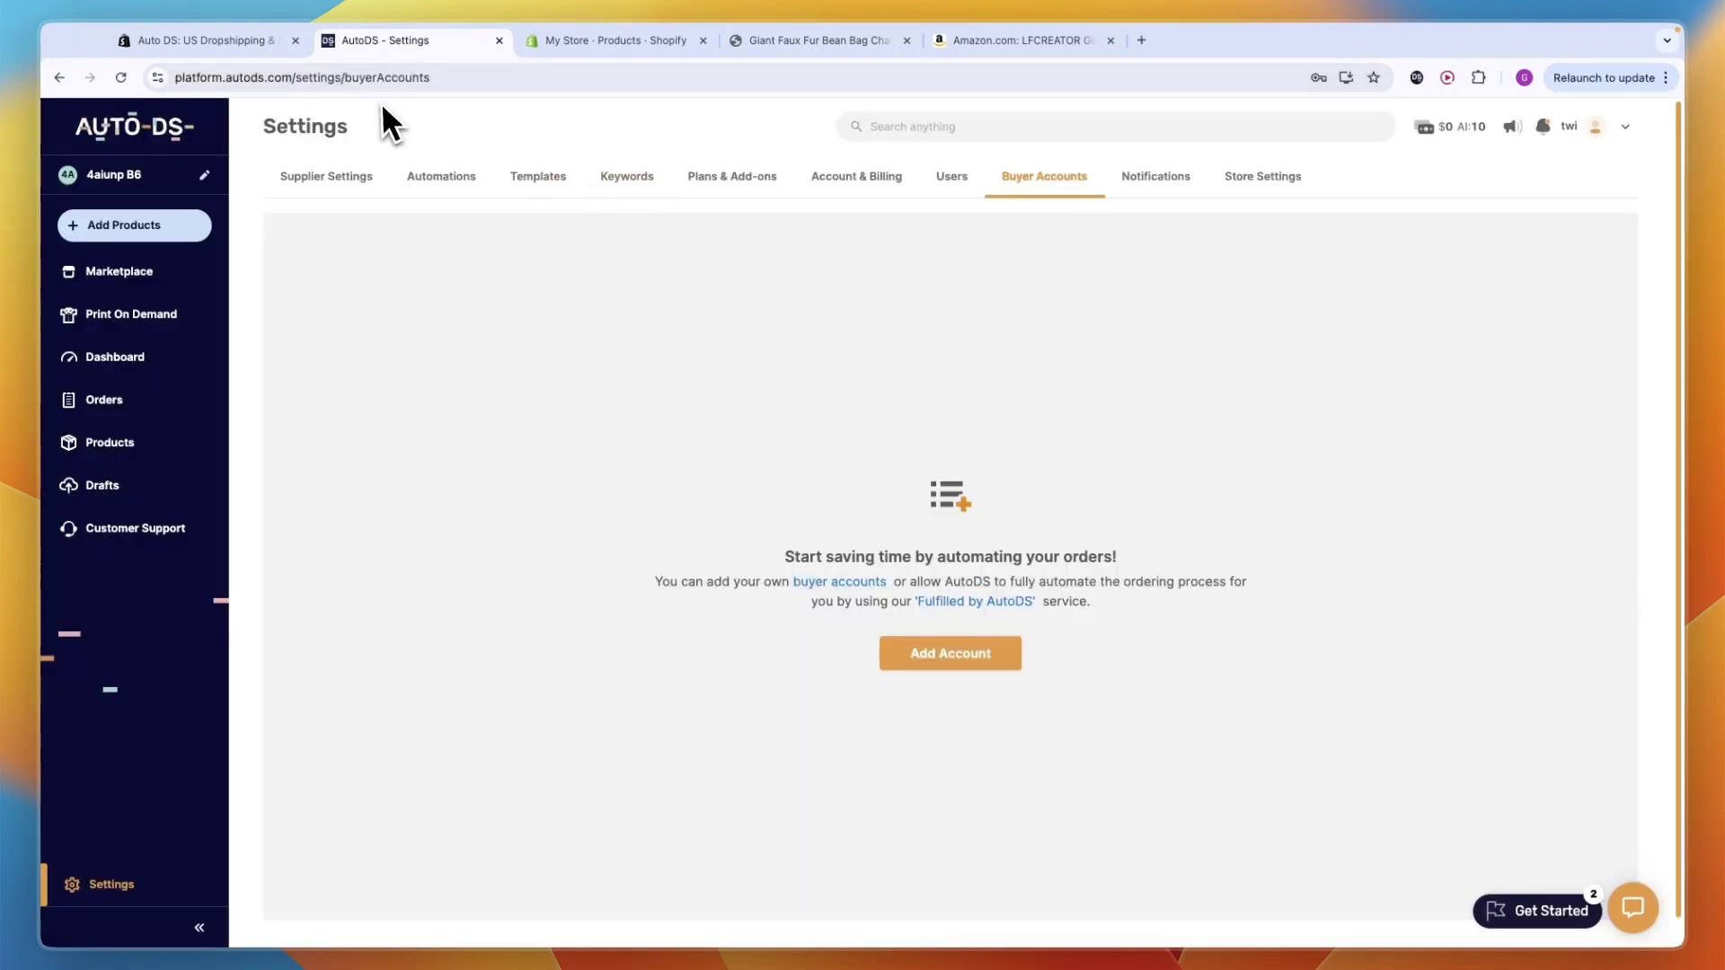
# Compare the chair's $169.99 Amazon price against its €193,34 EUR store preview.
pyautogui.click(756, 43)
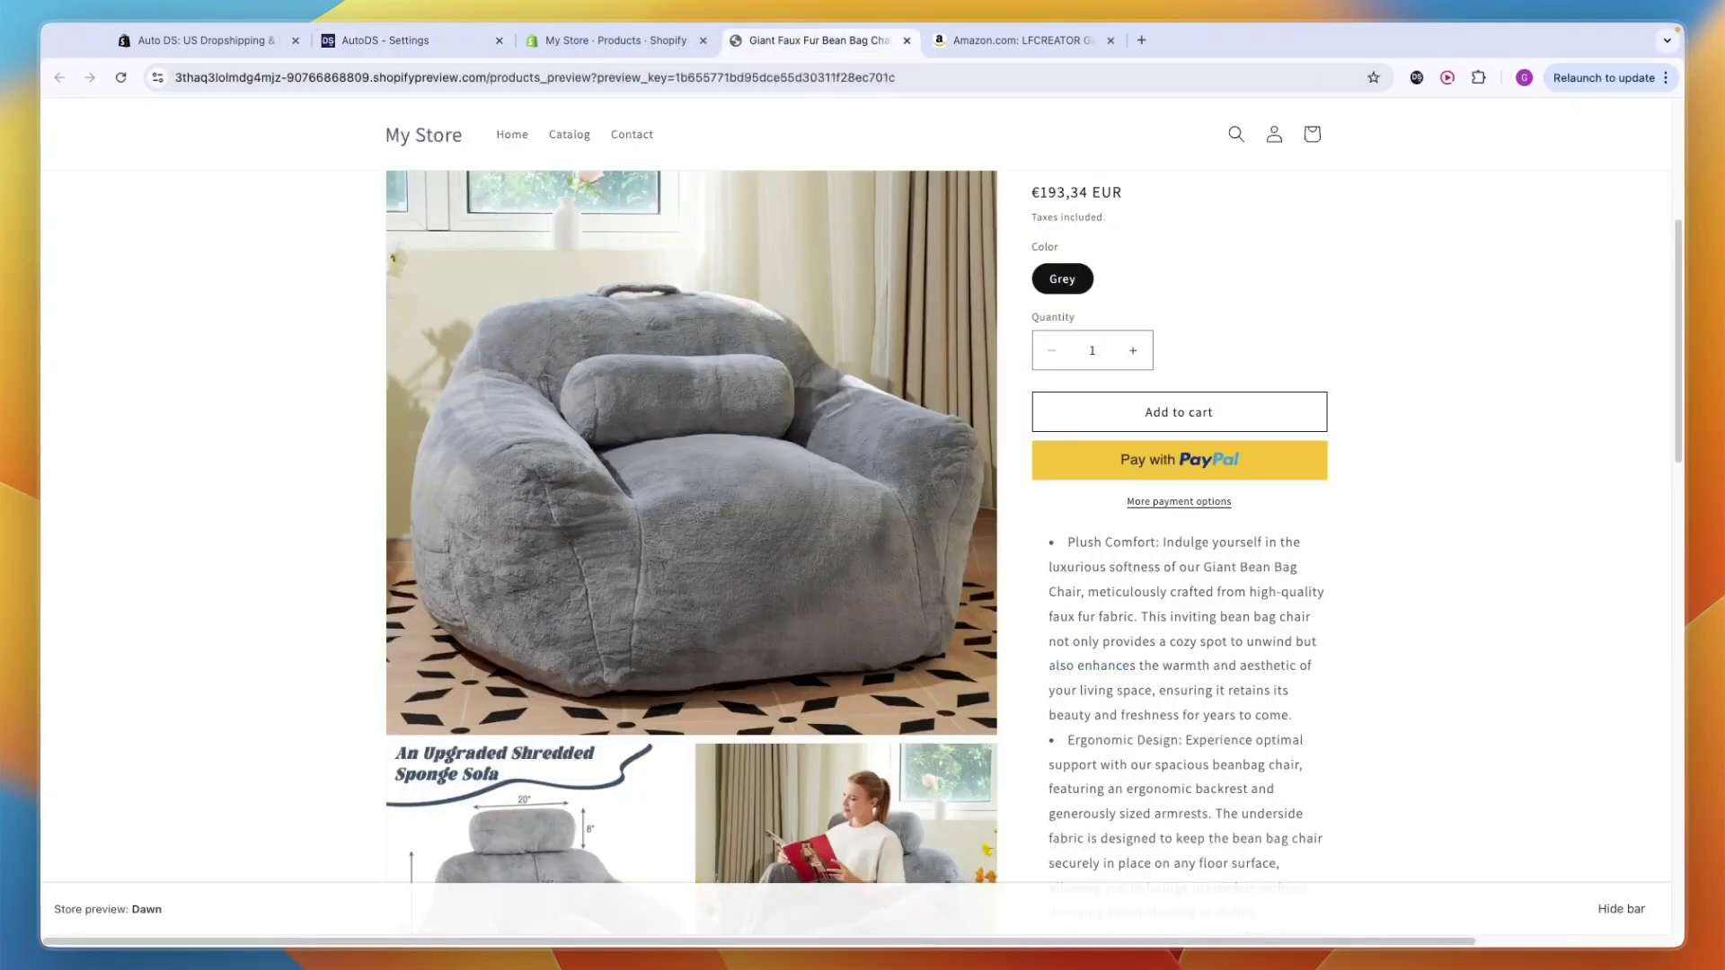
pyautogui.hotkey('ctrl', 'Tab')
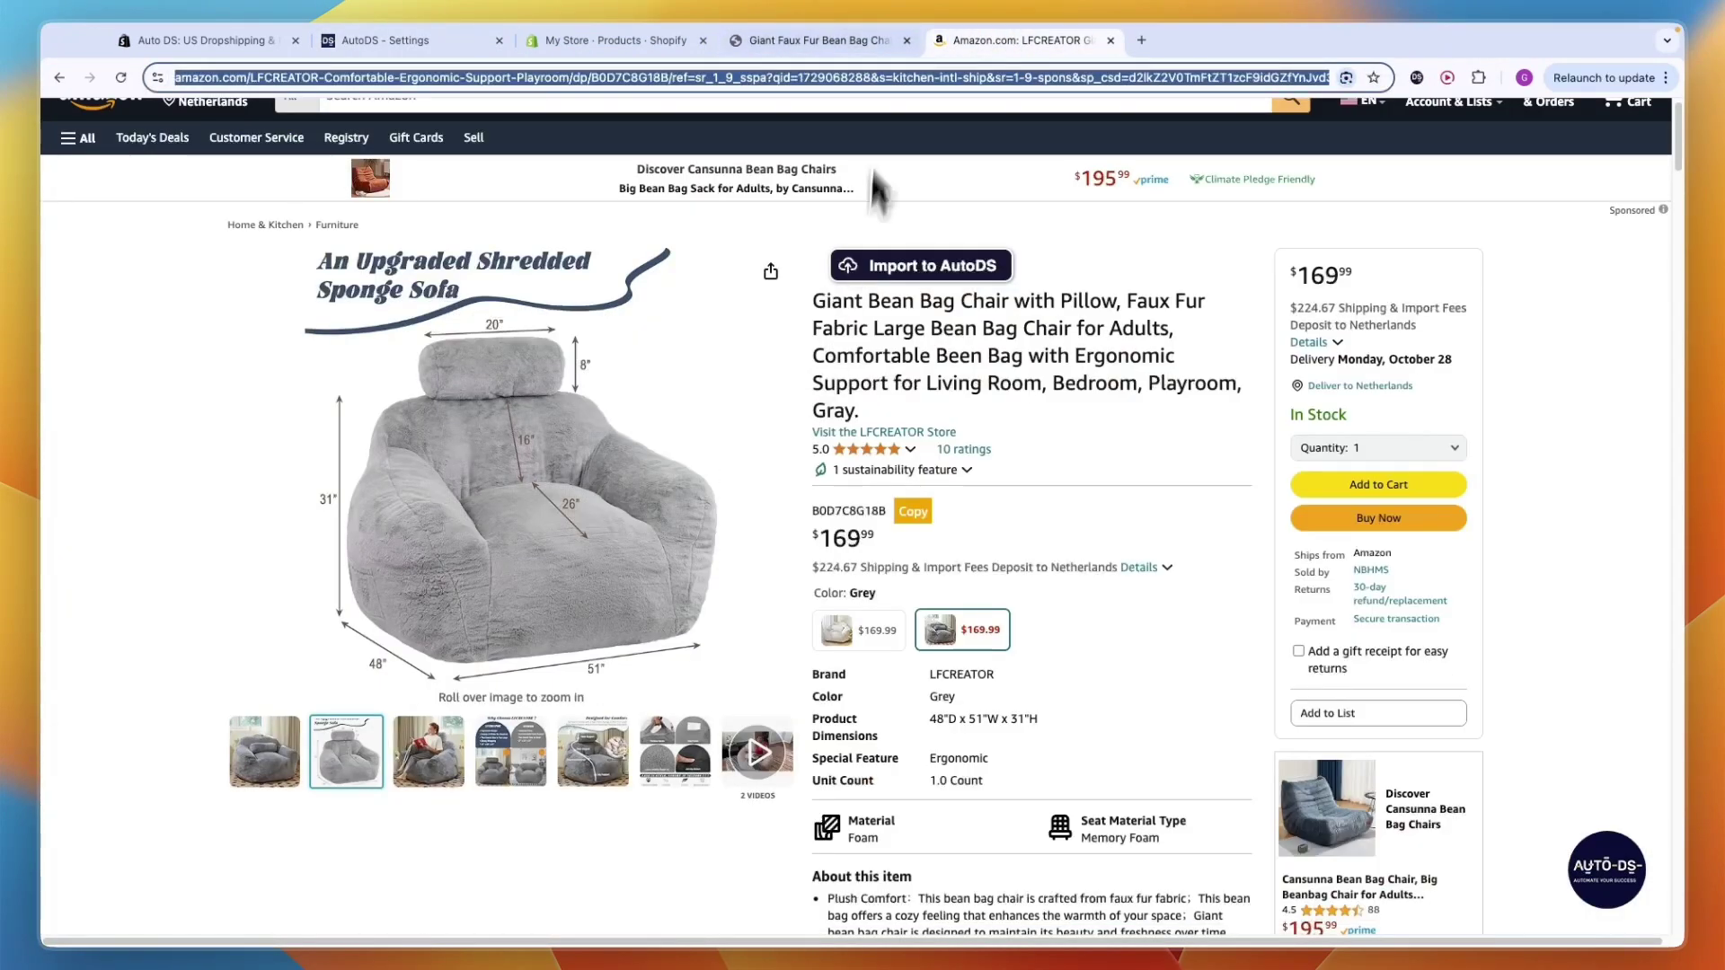
pyautogui.click(786, 39)
pyautogui.scroll(4, 1060, 220)
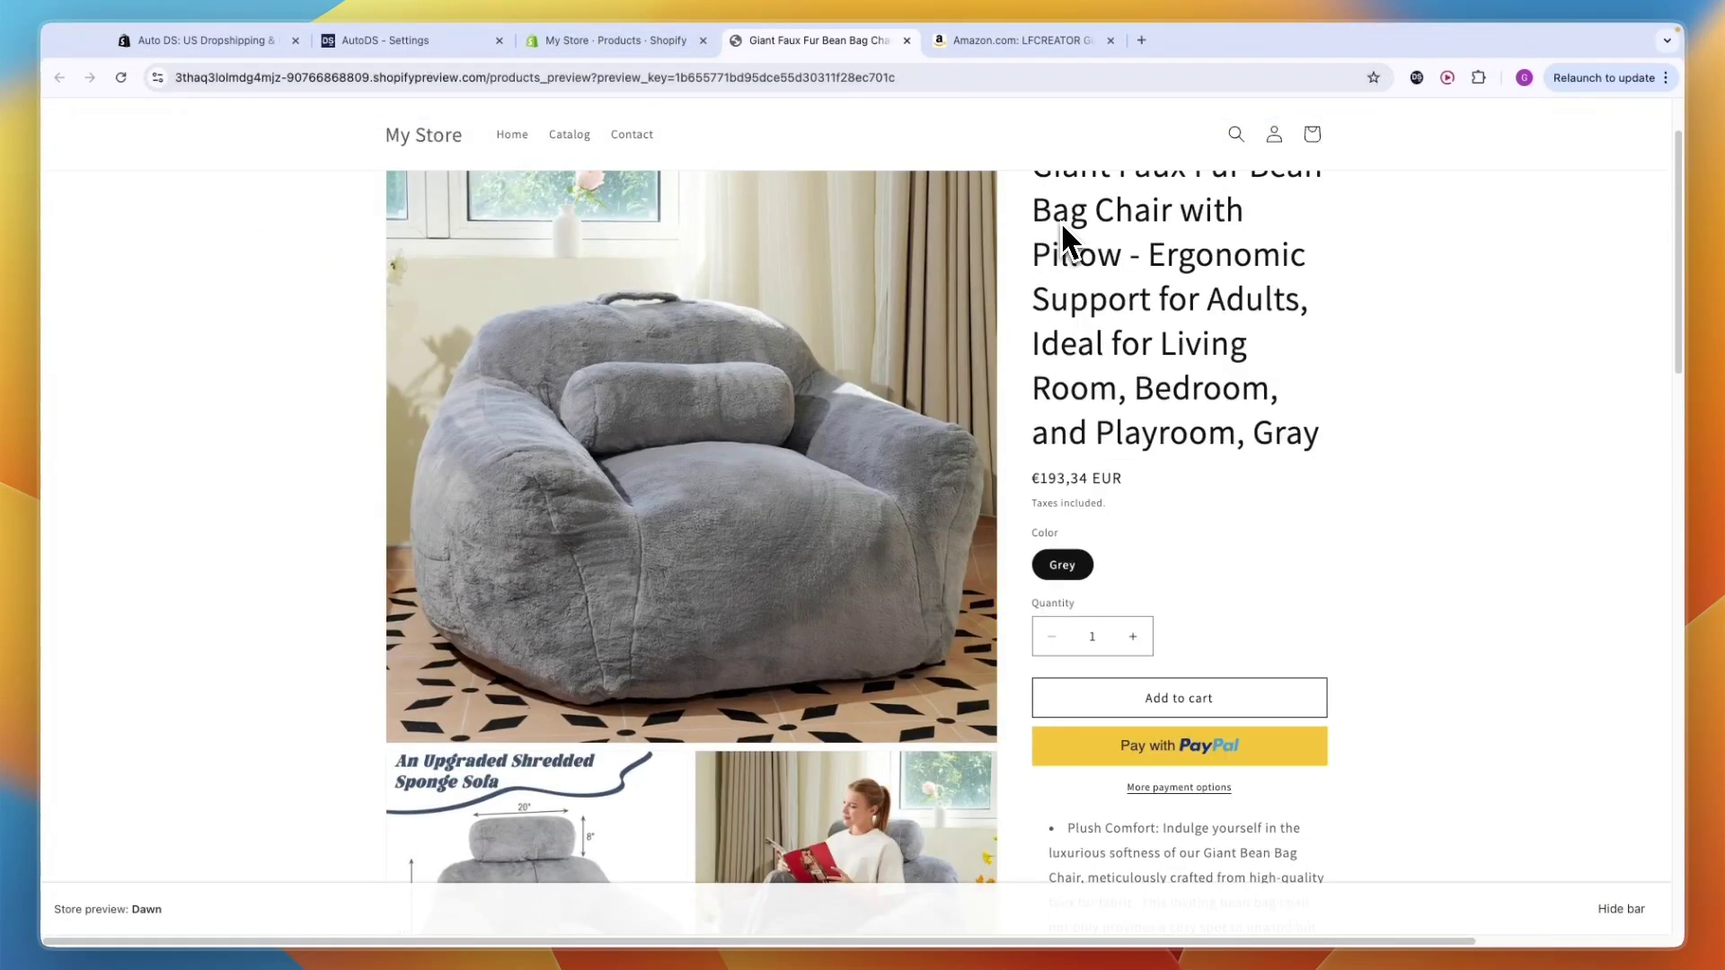
pyautogui.click(1017, 40)
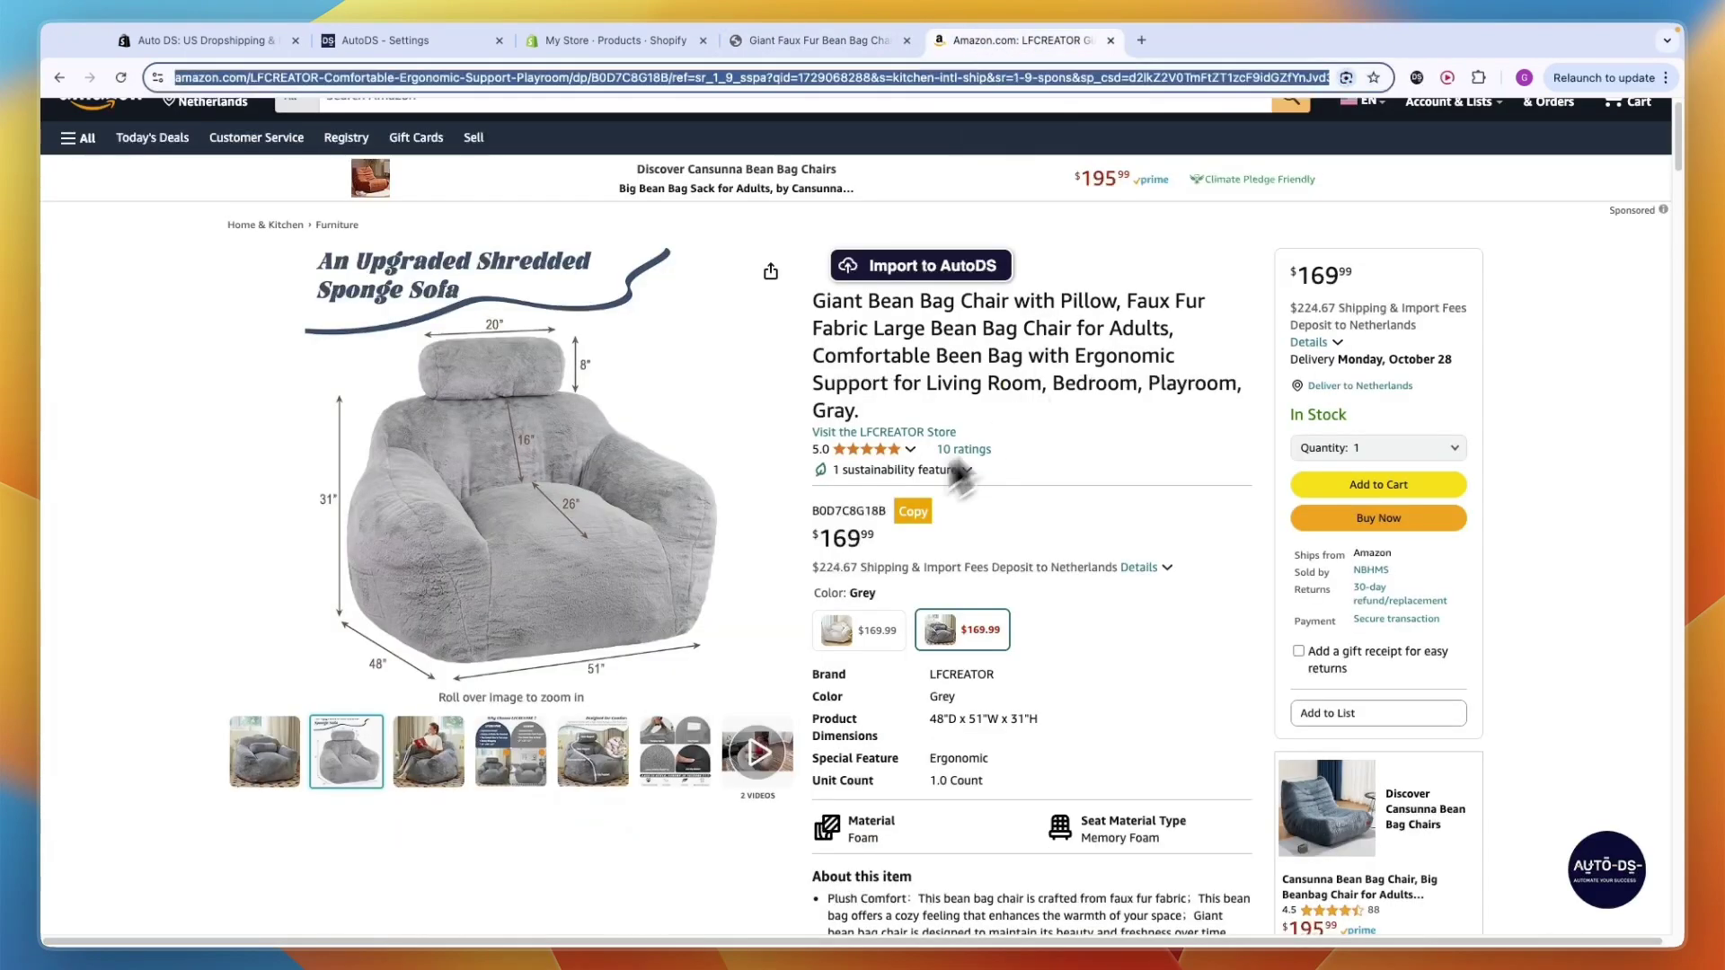
pyautogui.moveTo(815, 531); pyautogui.dragTo(851, 546)
pyautogui.click(979, 548)
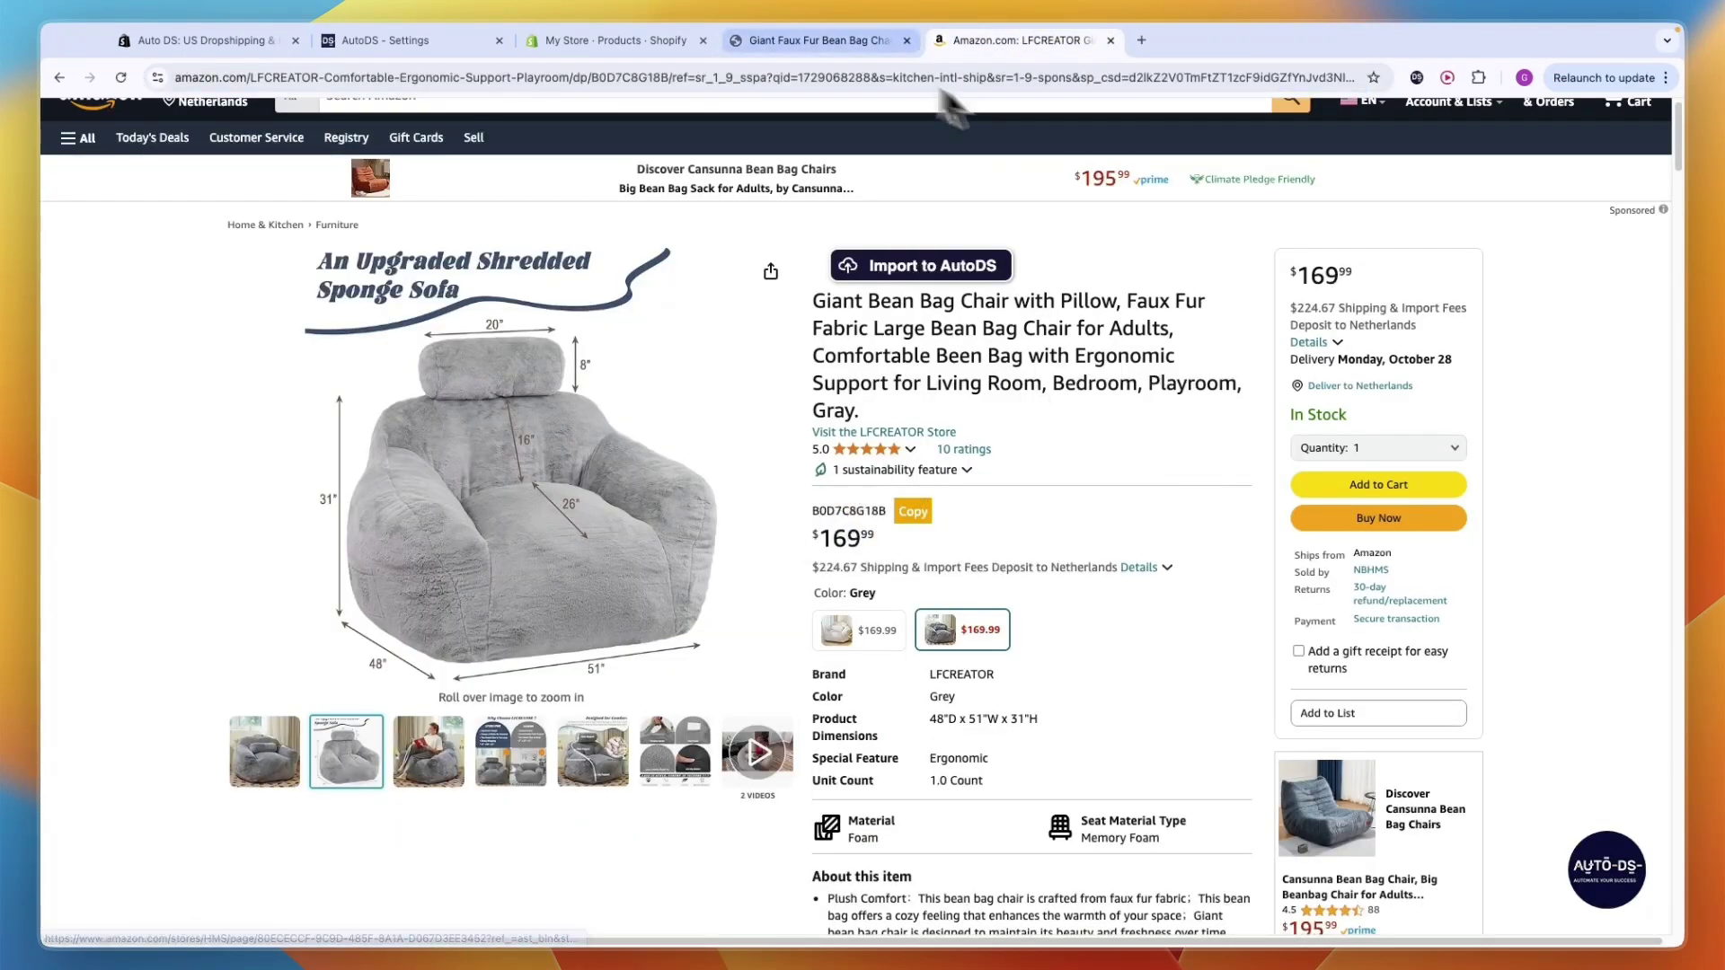
# Open the Add Products single-product URL form in AutoDS, then close it with the link empty.
pyautogui.click(580, 40)
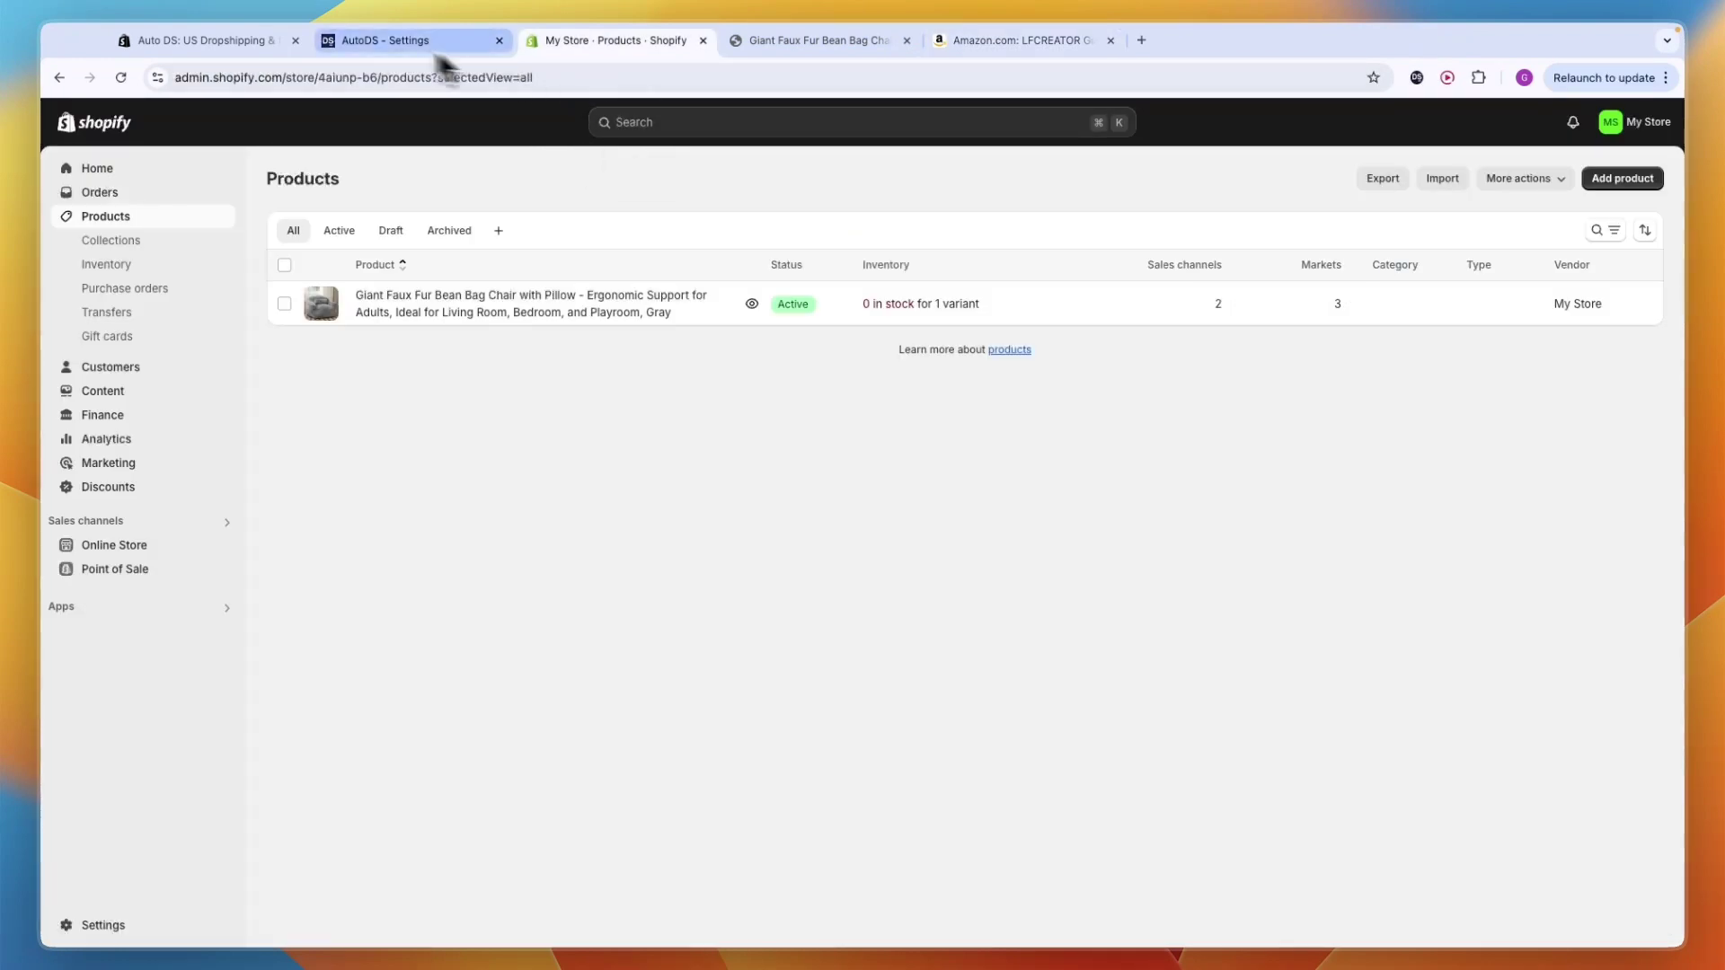
pyautogui.click(404, 41)
pyautogui.click(129, 236)
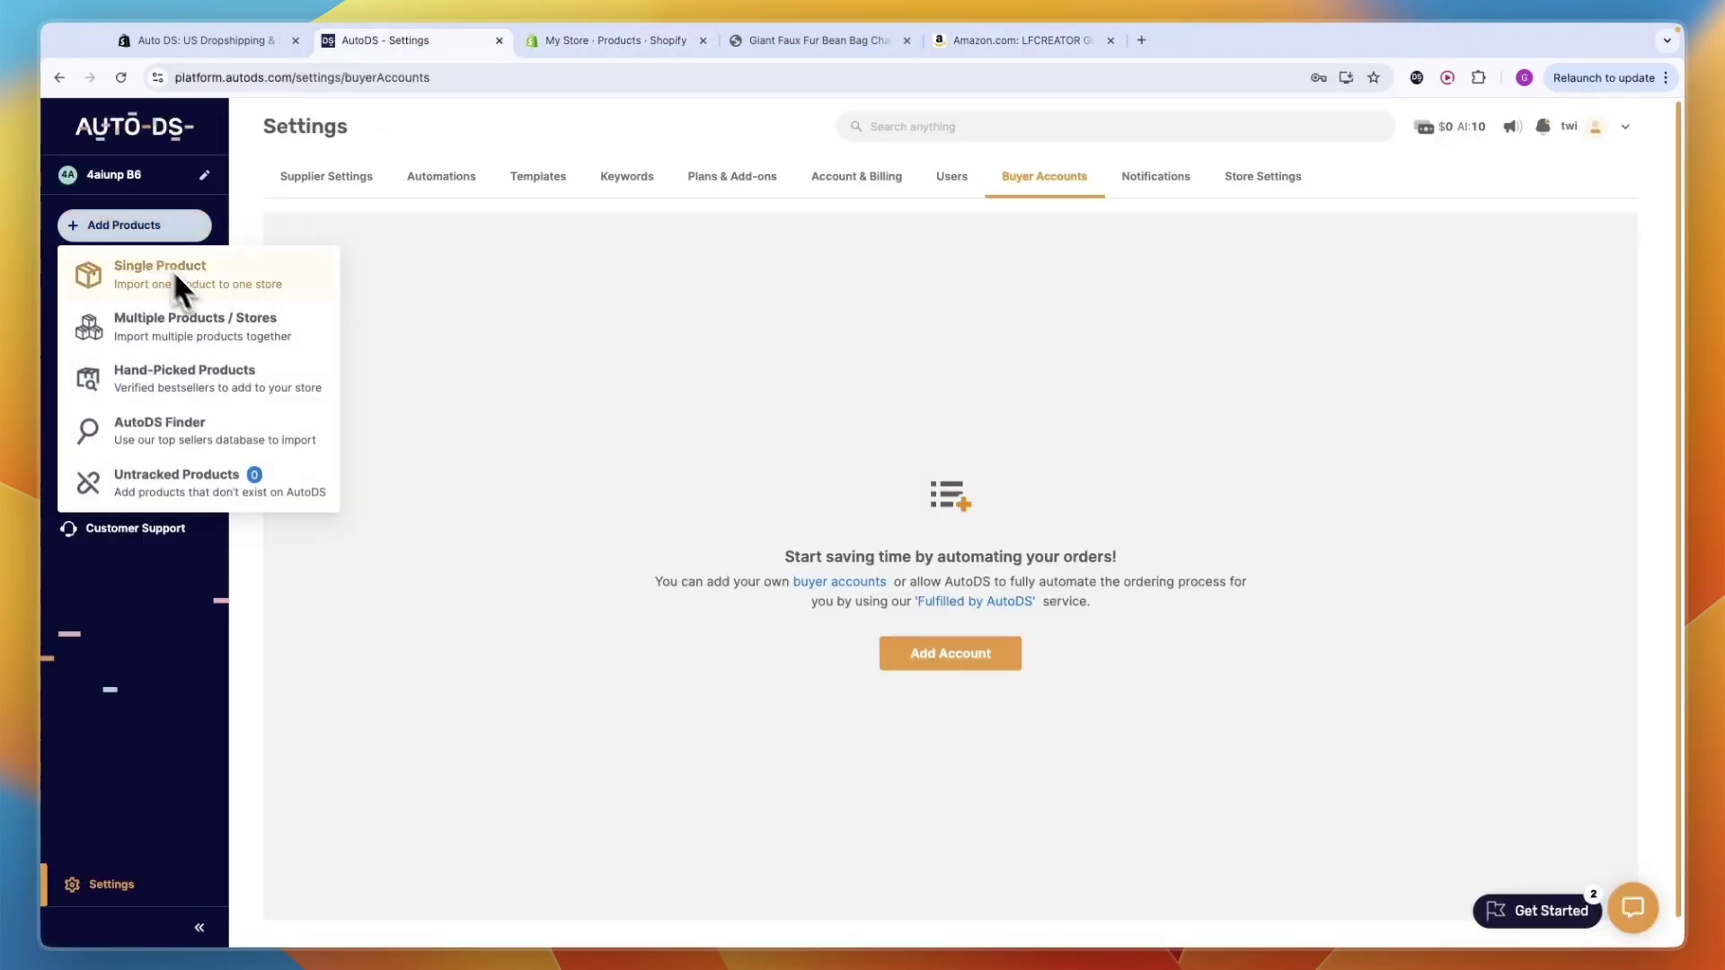
pyautogui.click(210, 326)
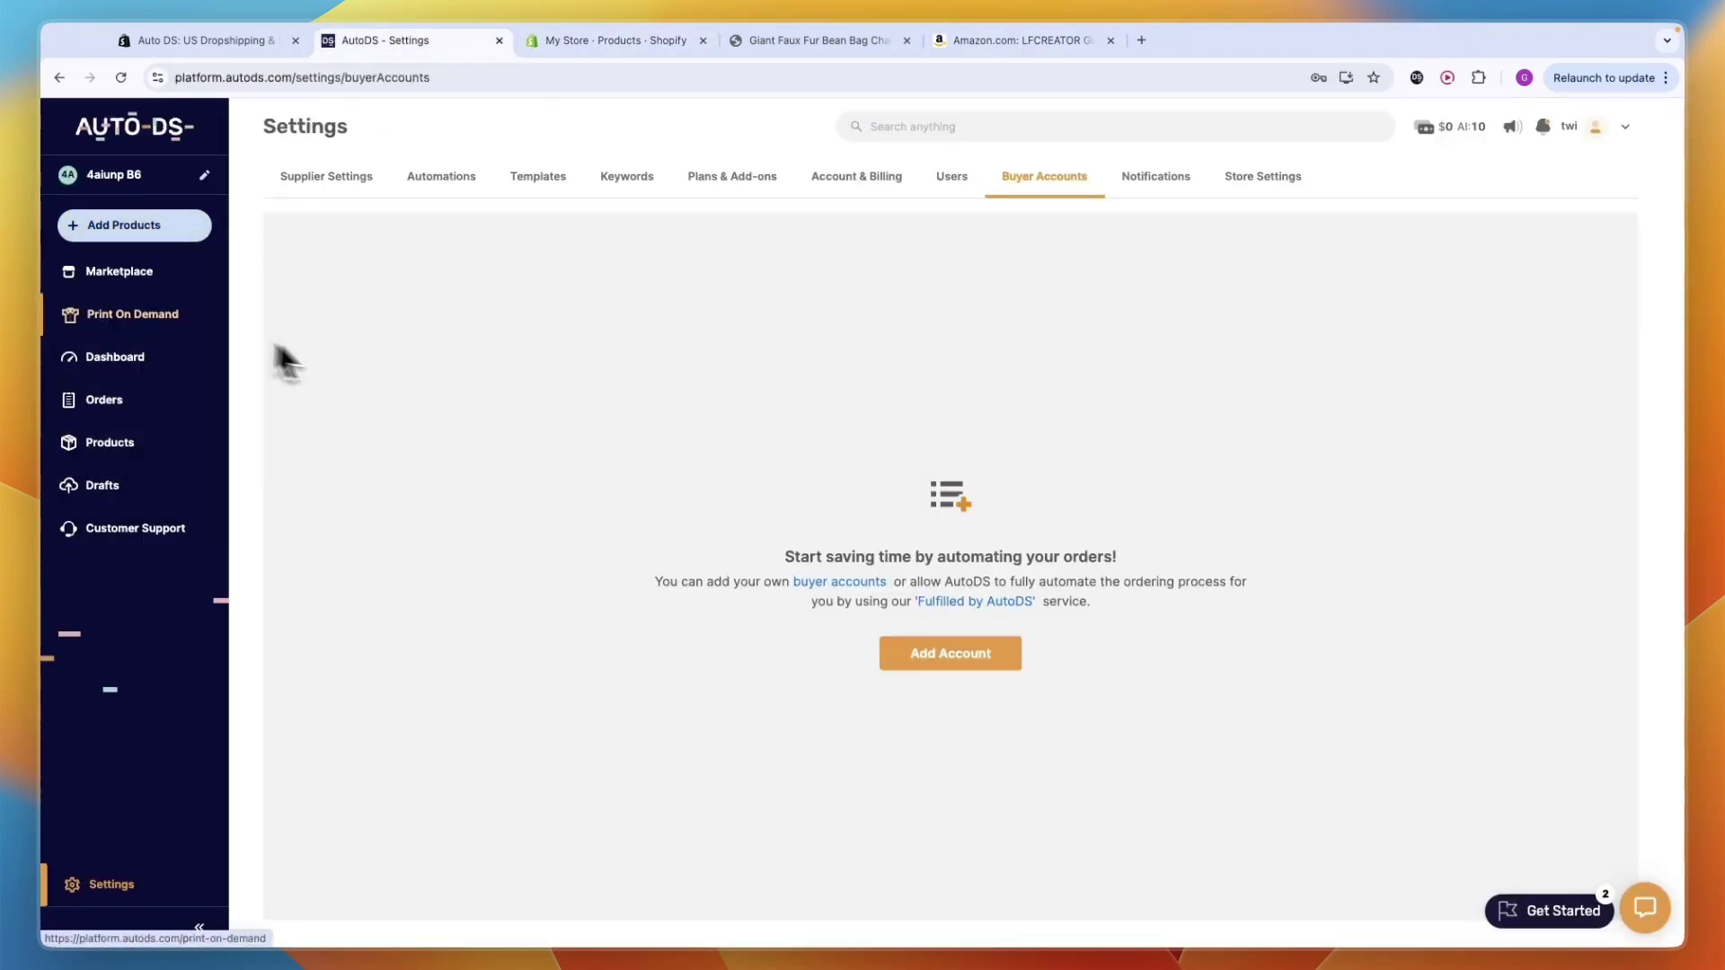
pyautogui.click(590, 463)
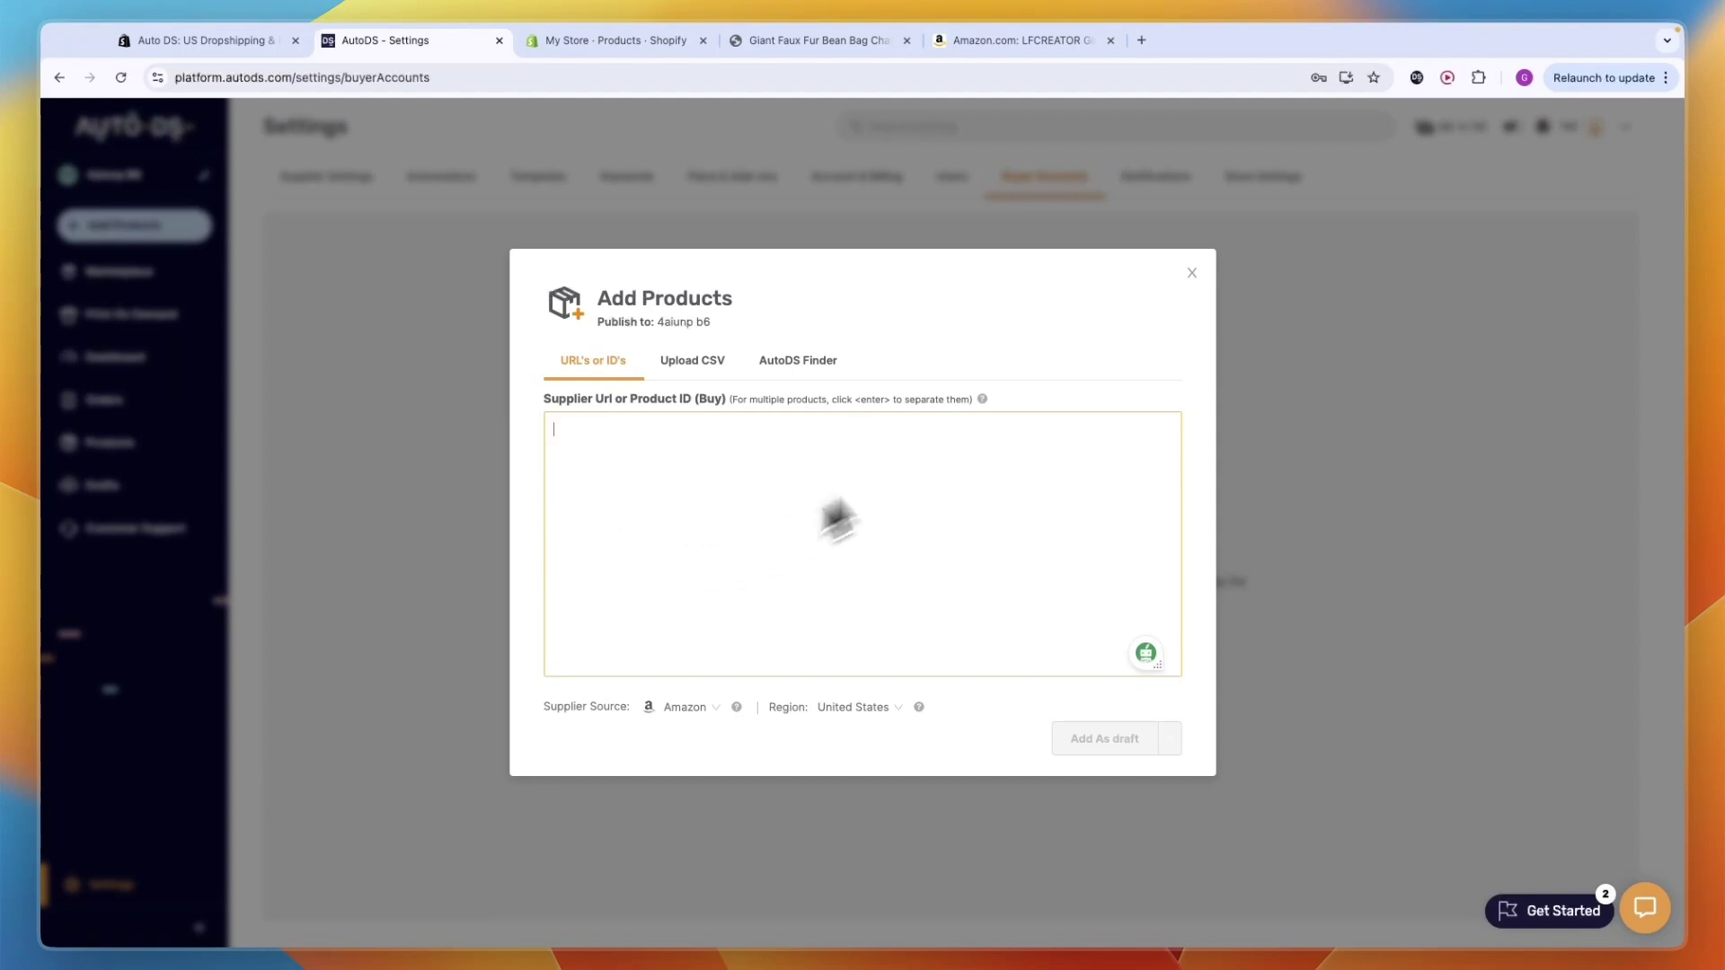
pyautogui.click(1190, 274)
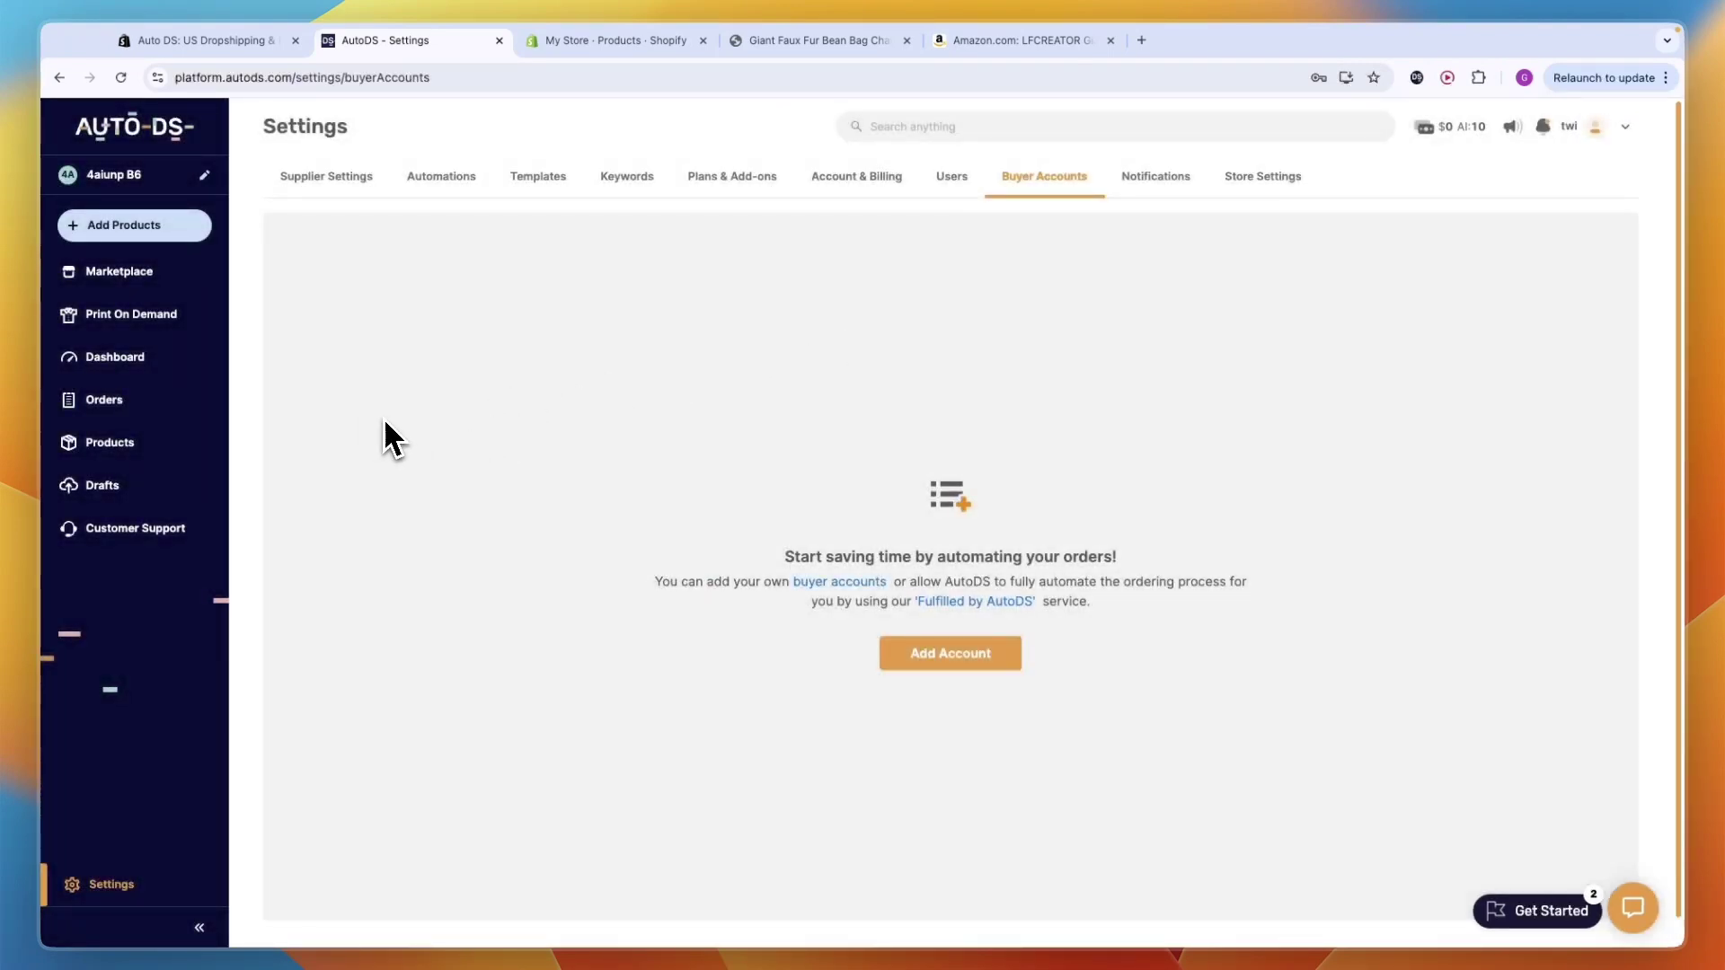
# Go from the AutoDS dashboard to the empty Customer Support inbox and show the live chat, ticket and help center options.
pyautogui.click(171, 356)
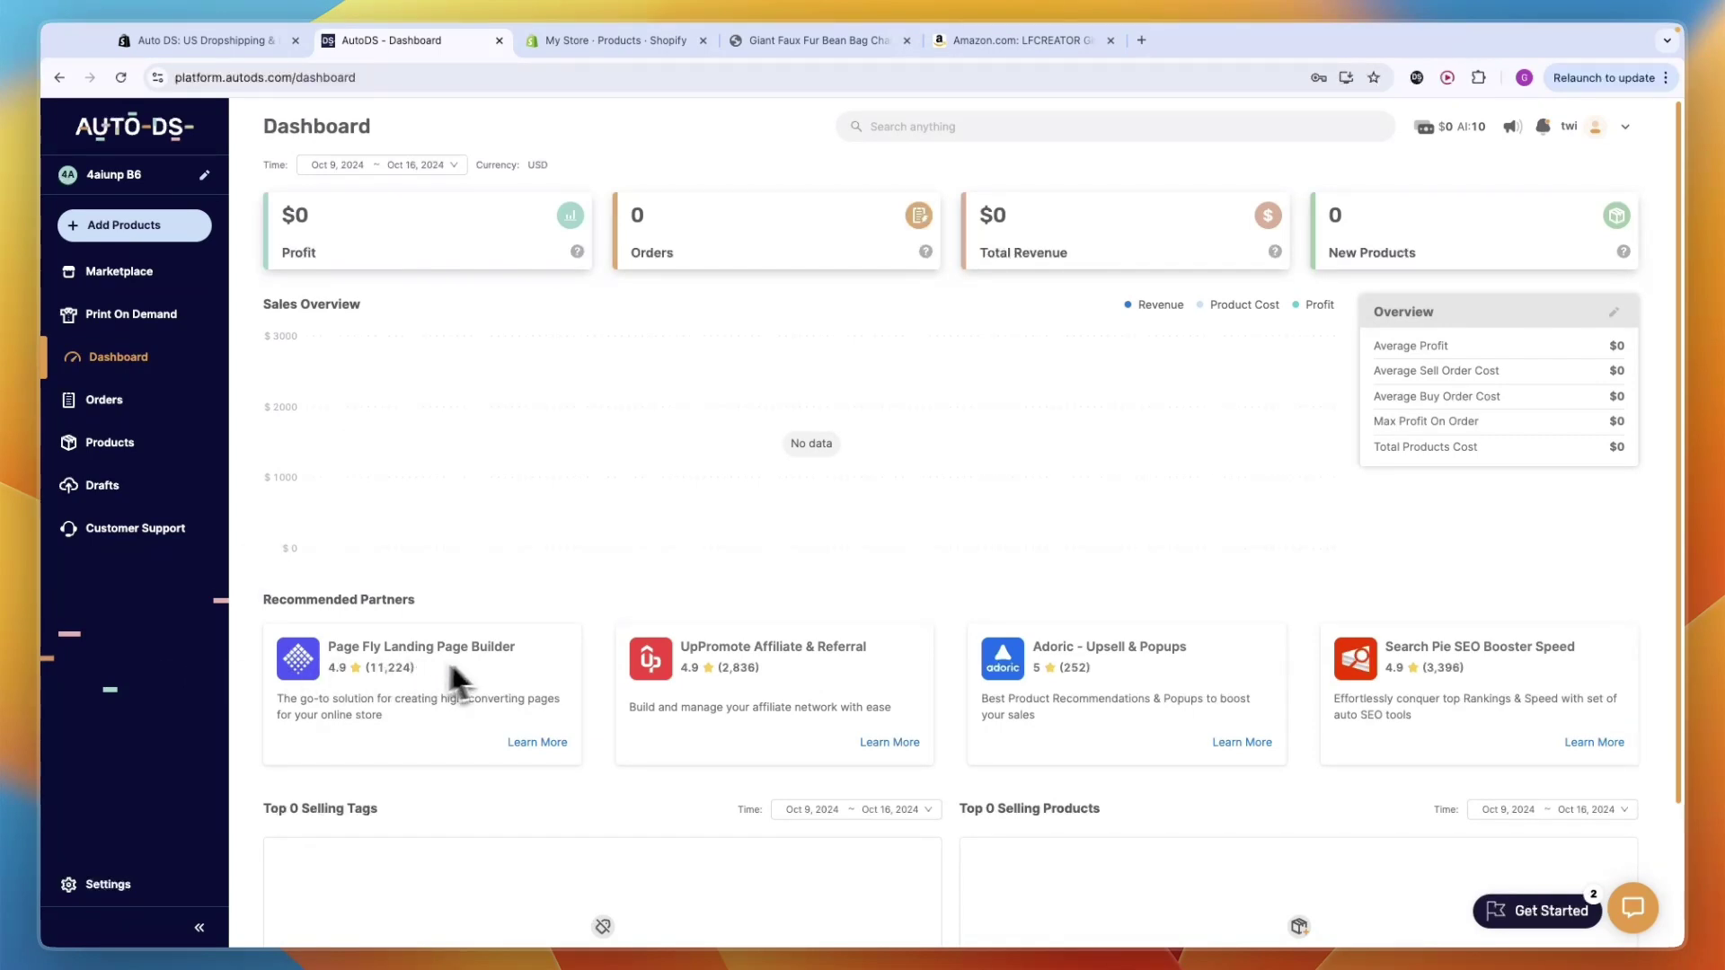
pyautogui.click(169, 537)
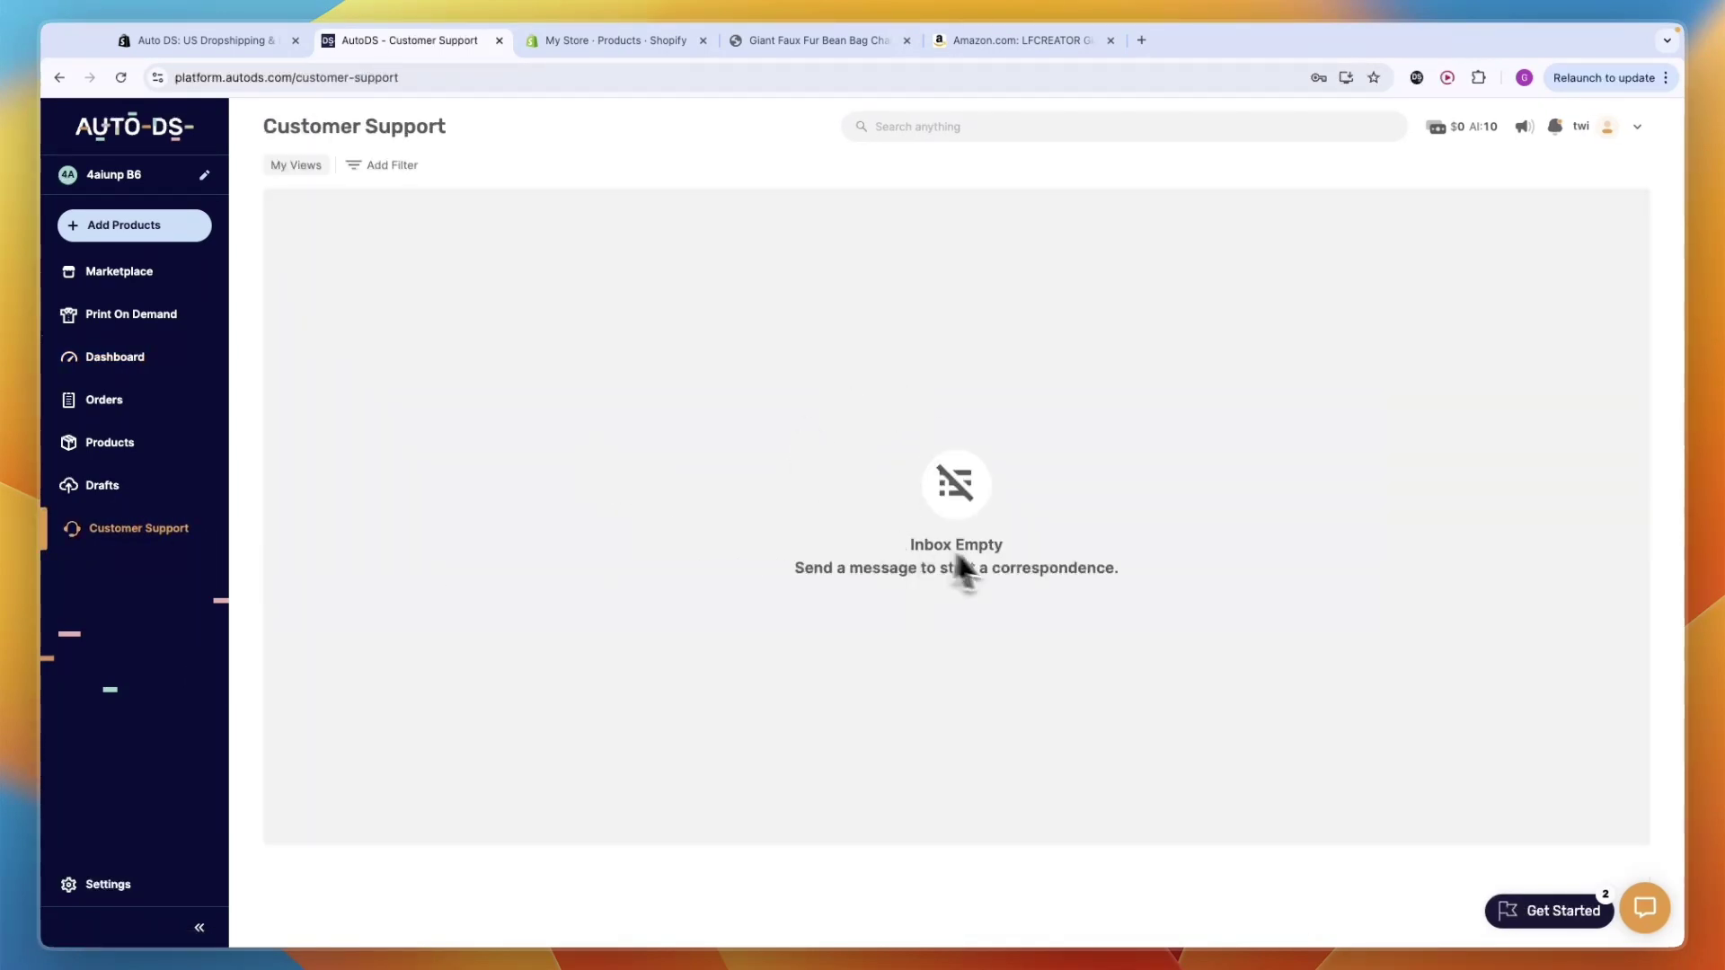
pyautogui.click(1640, 918)
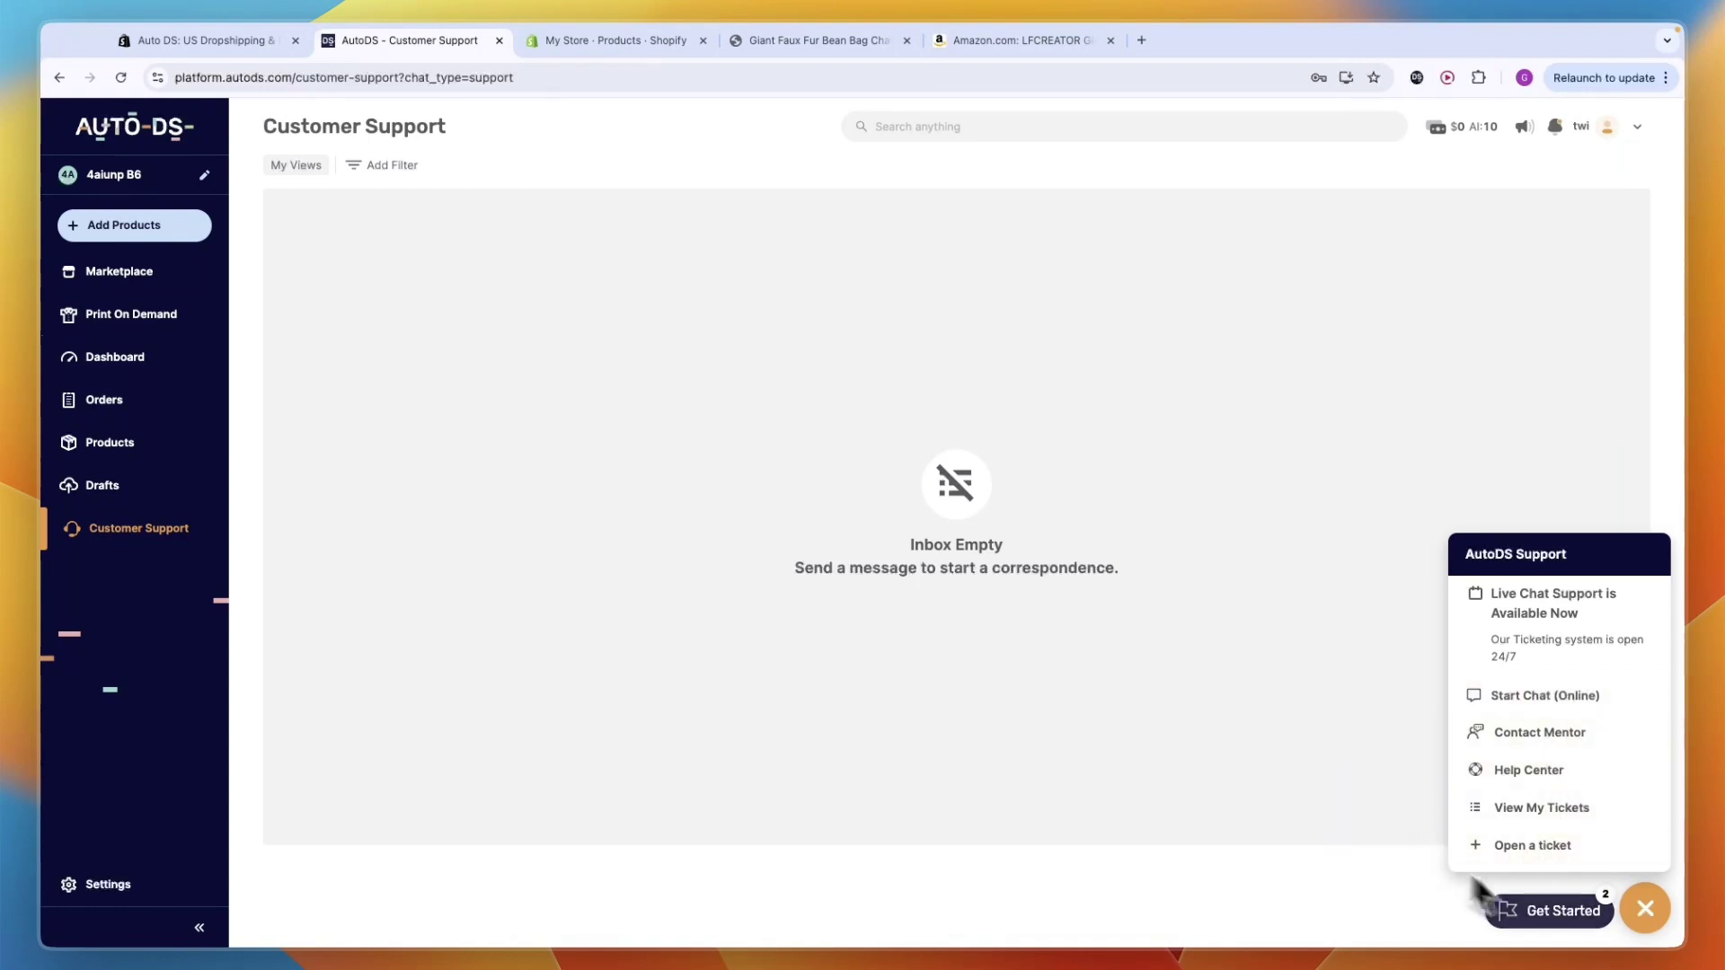
# Review the Shopify products and Amazon listing, then view AutoDS Orders' empty Product Sourcing Statuses page.
pyautogui.hotkey('ctrl', 'Tab')
pyautogui.click(1013, 41)
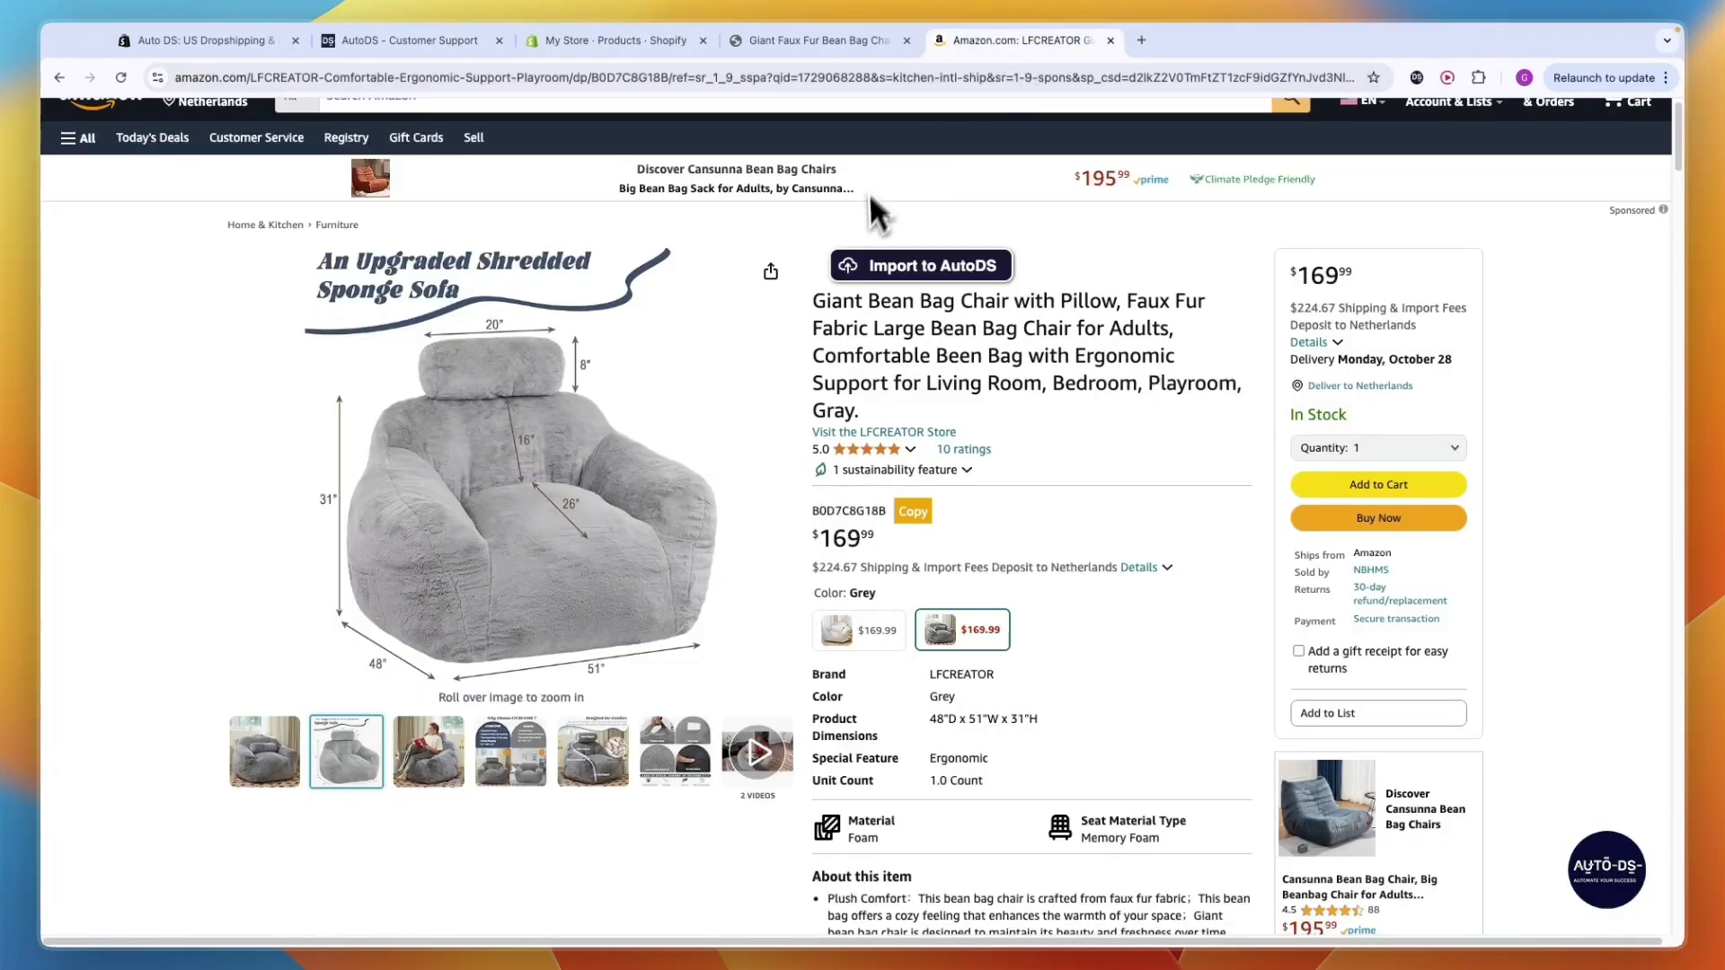
pyautogui.click(622, 42)
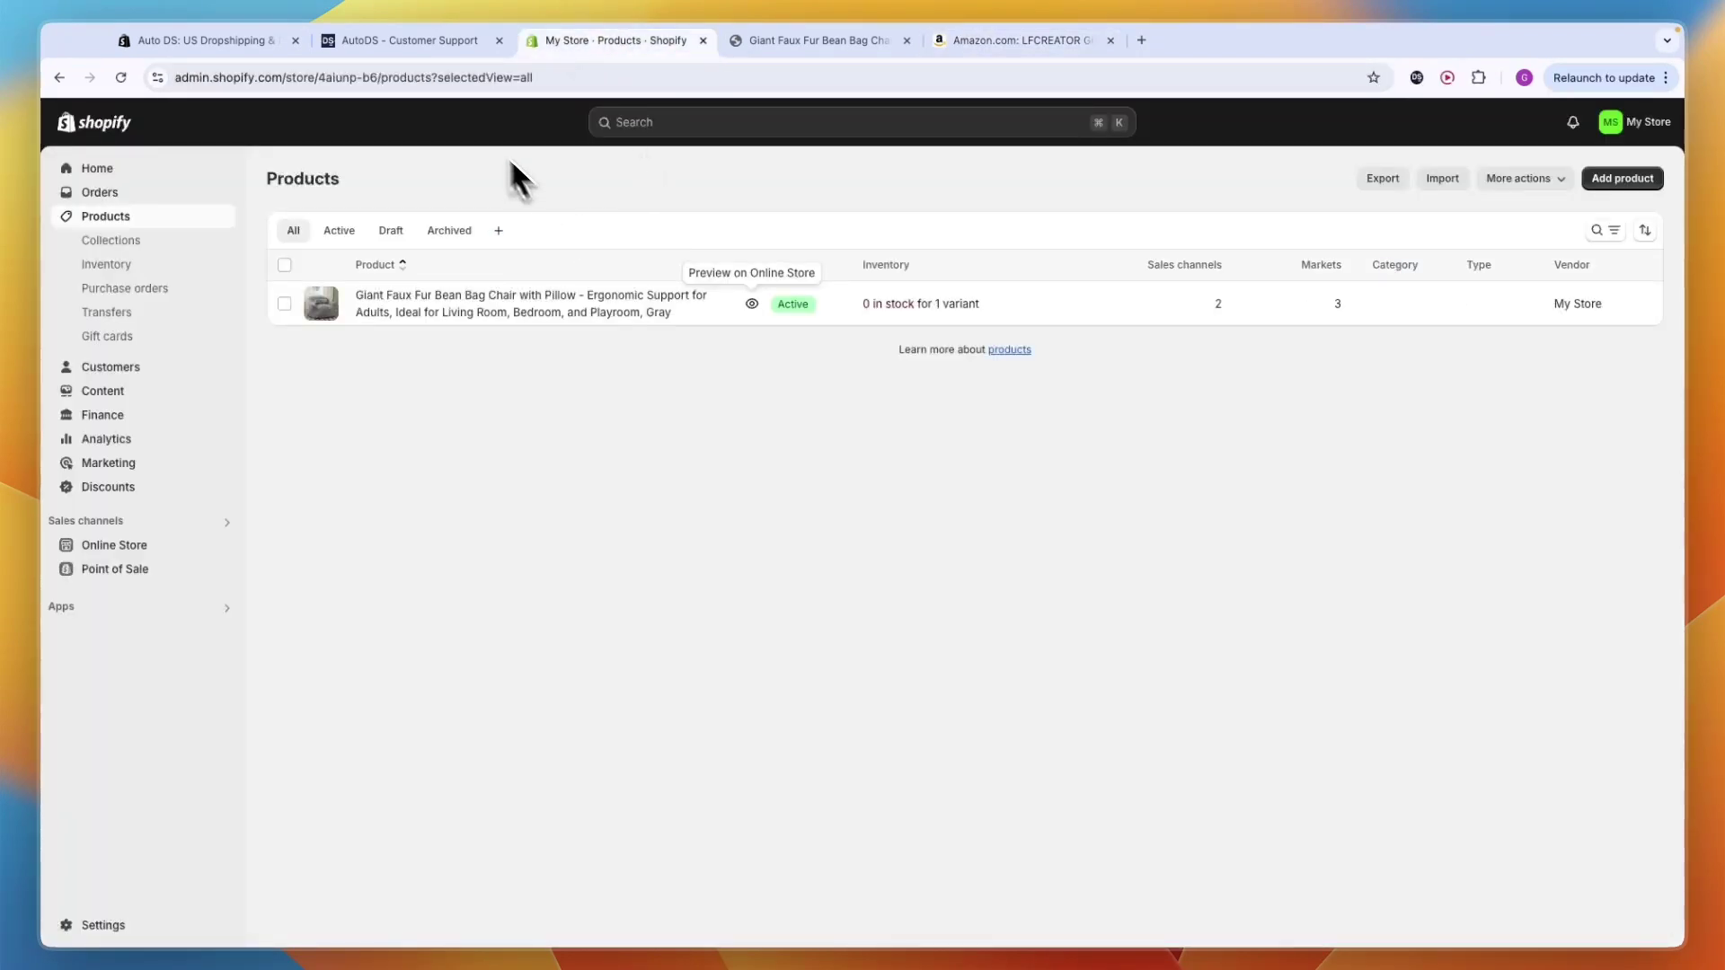
pyautogui.click(361, 43)
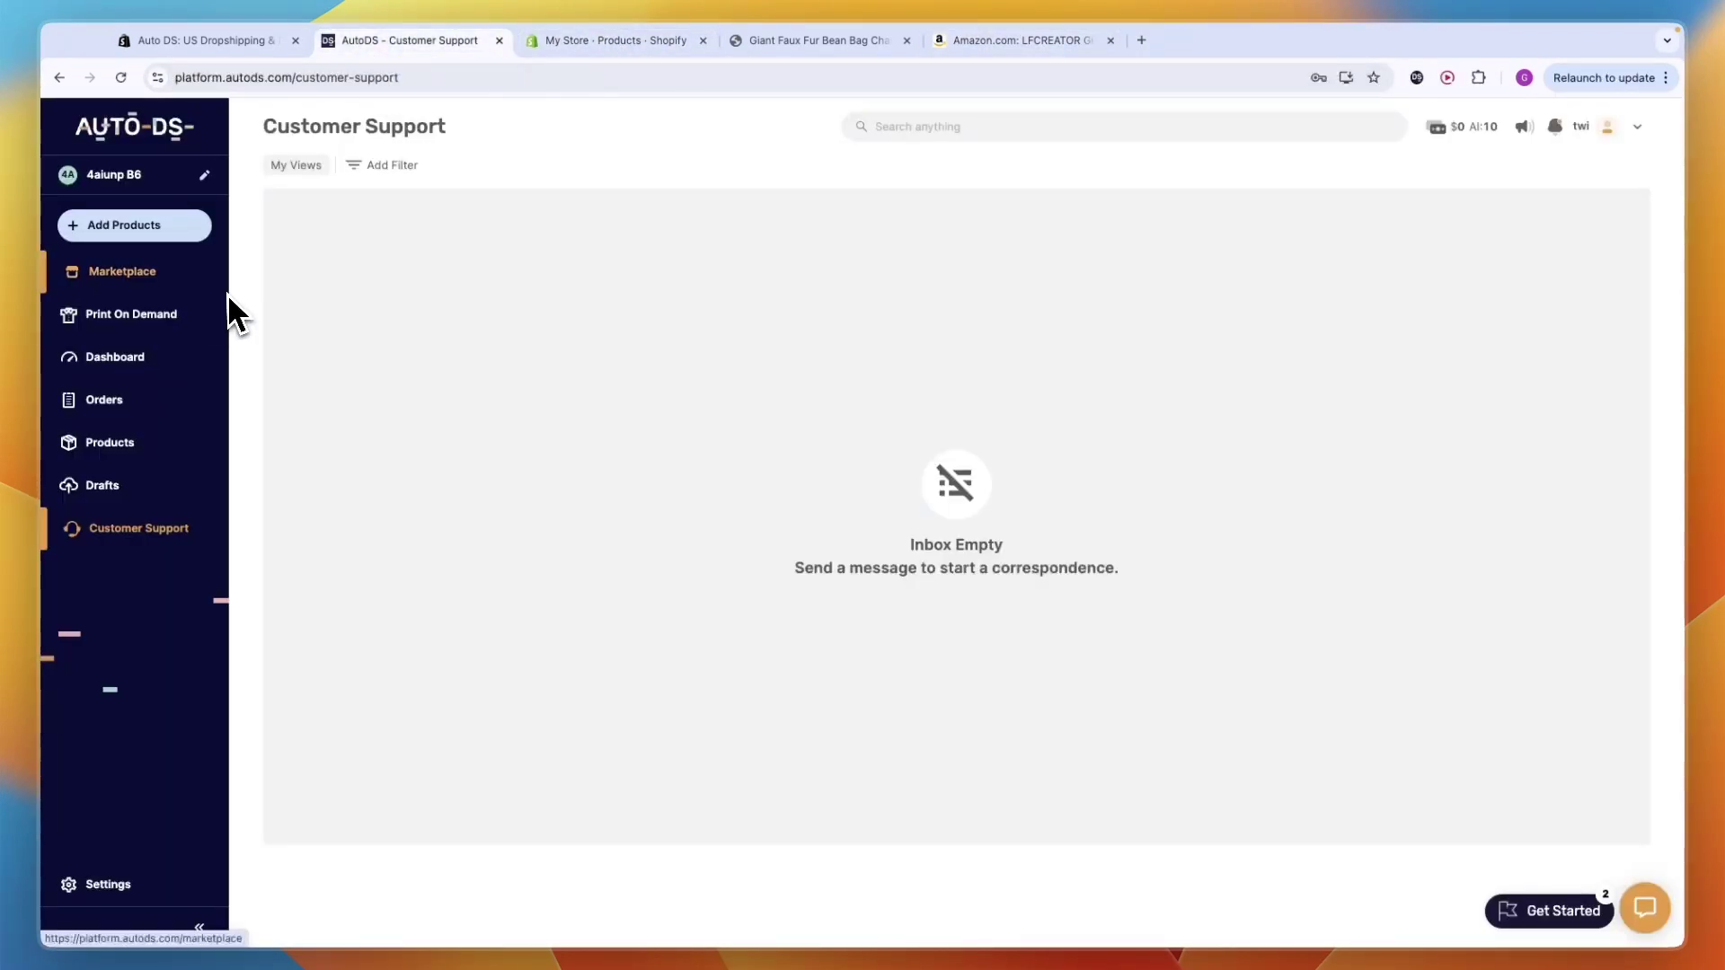
pyautogui.click(108, 395)
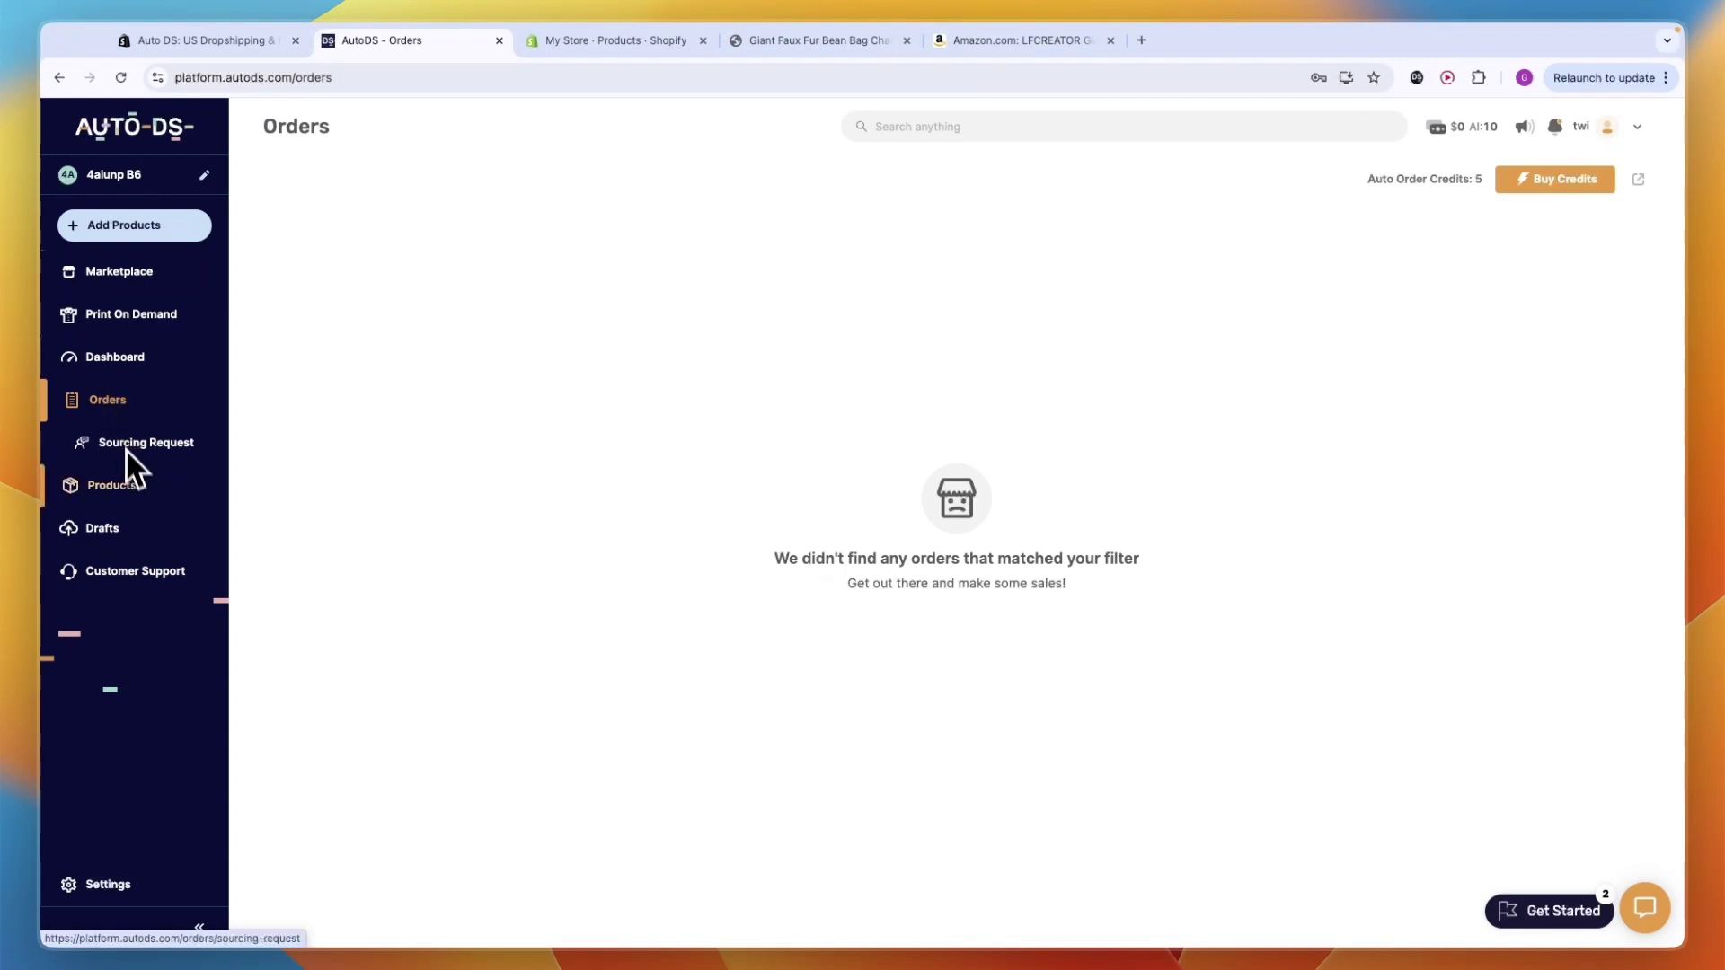
pyautogui.click(124, 442)
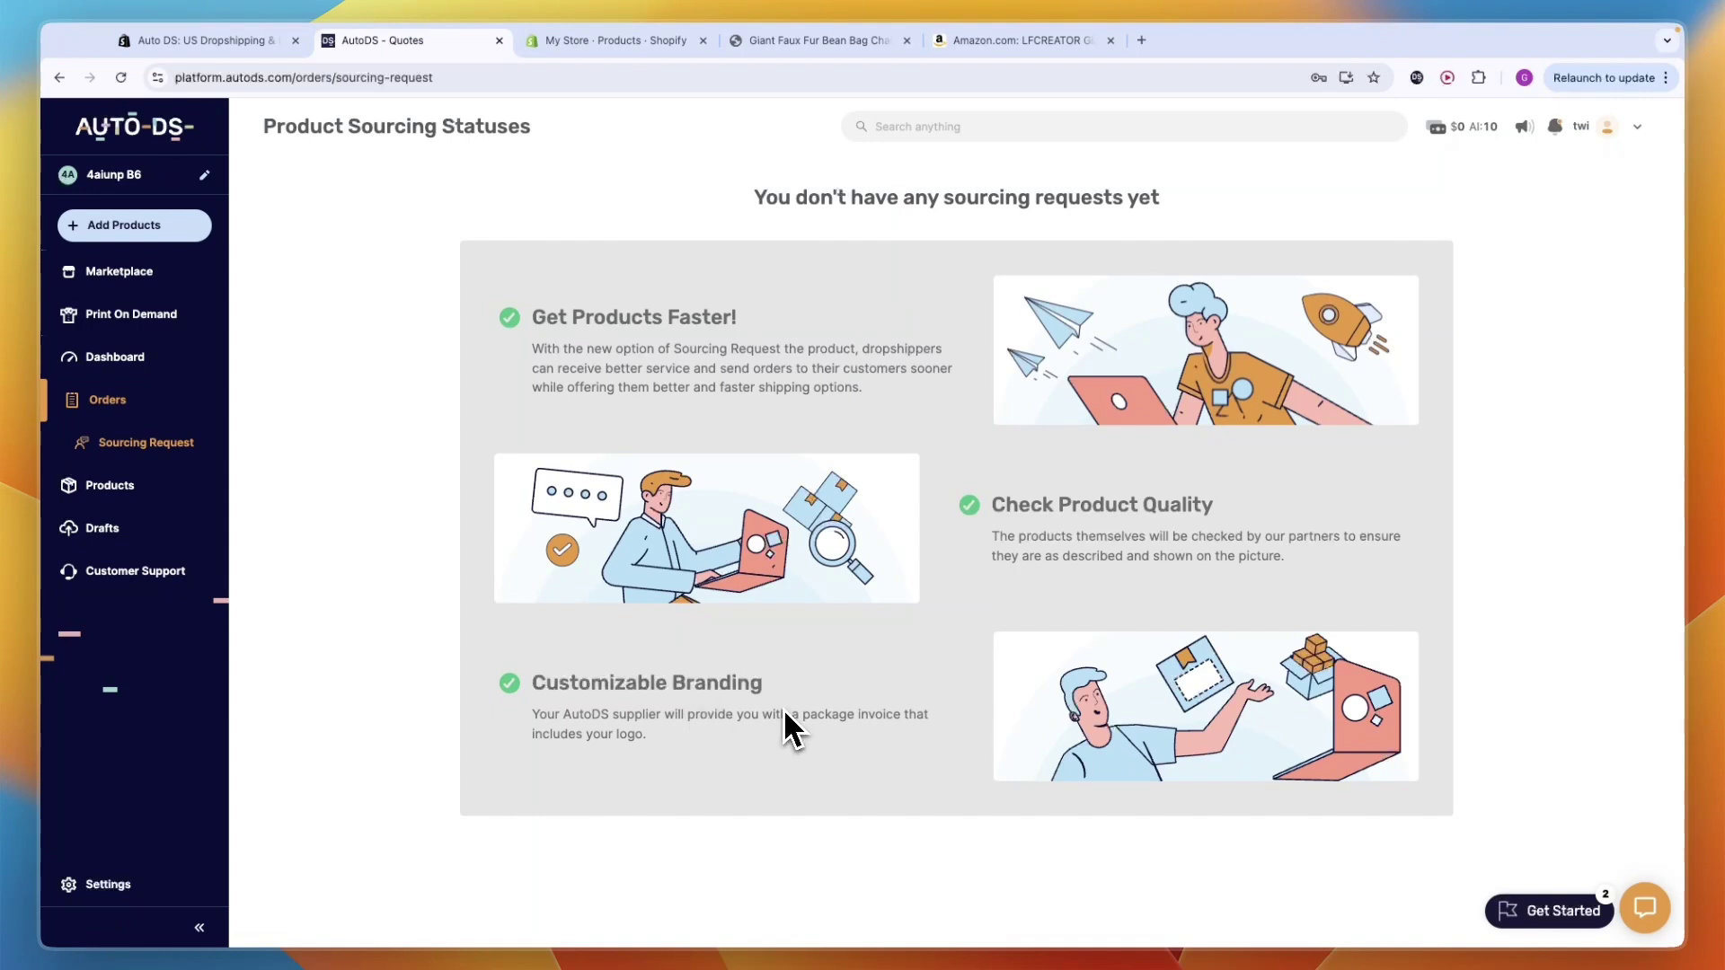
# Show the Shopify Products list with the bean bag chair active, 0 in stock for 1 variant.
pyautogui.click(611, 41)
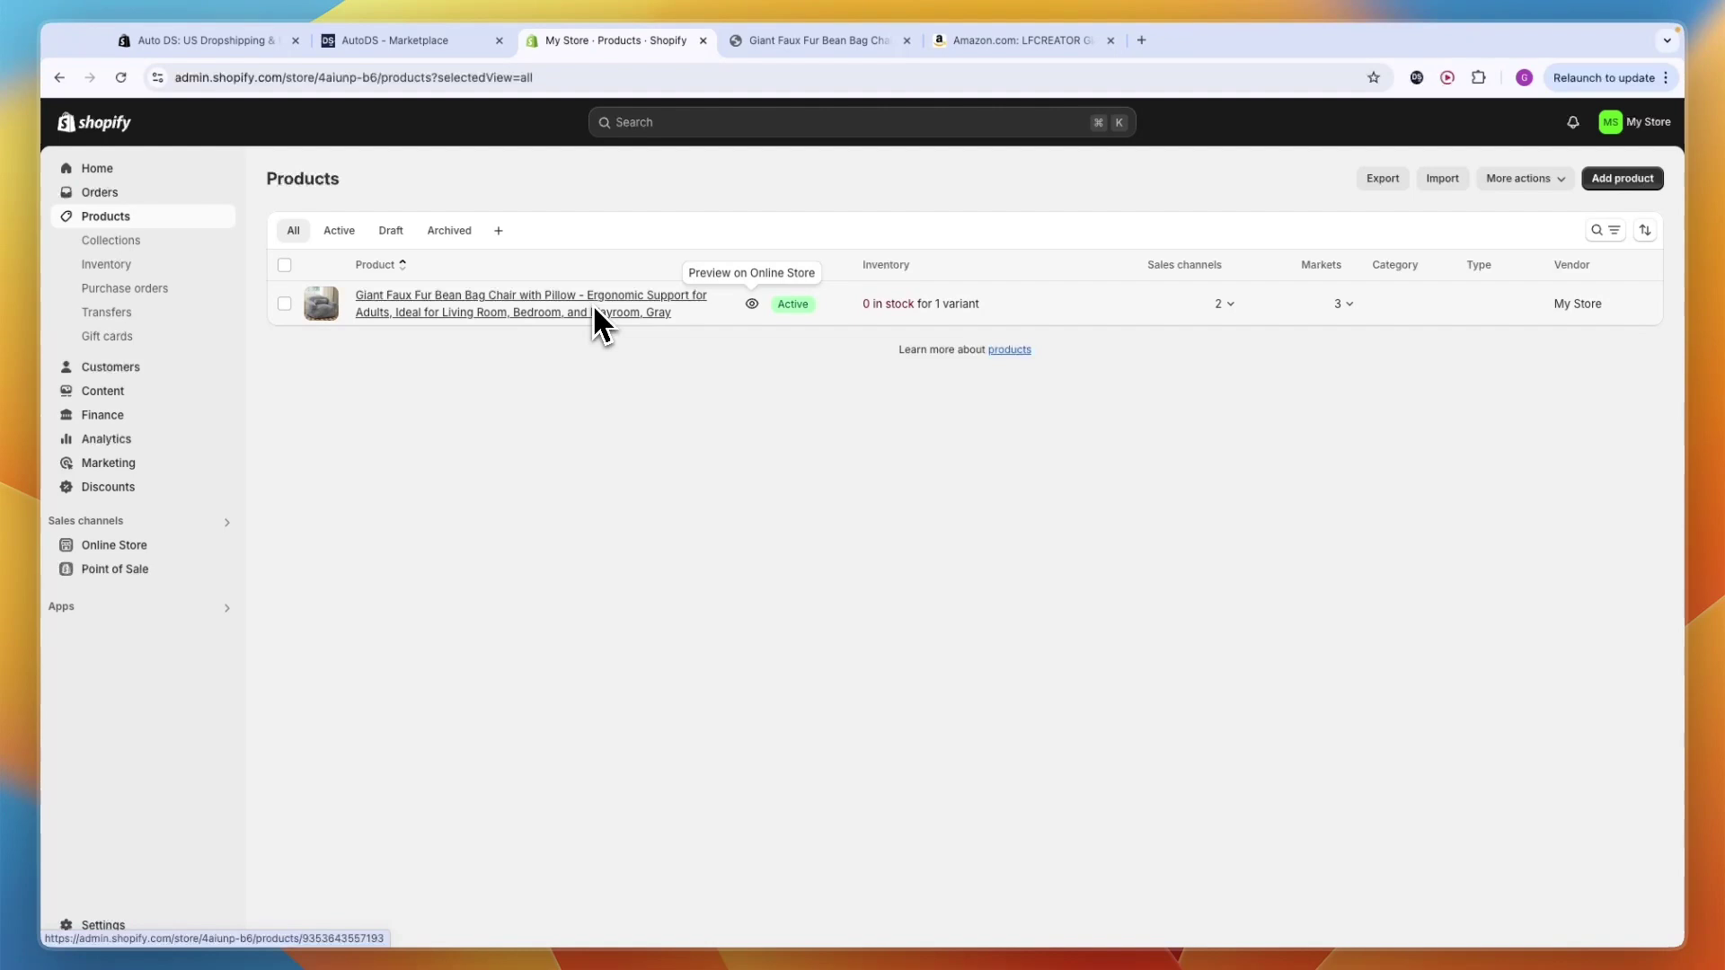
# Return to the AutoDS Marketplace showing its category list and Best Sellers products.
pyautogui.hotkey('ctrl', 'shift', 'Tab')
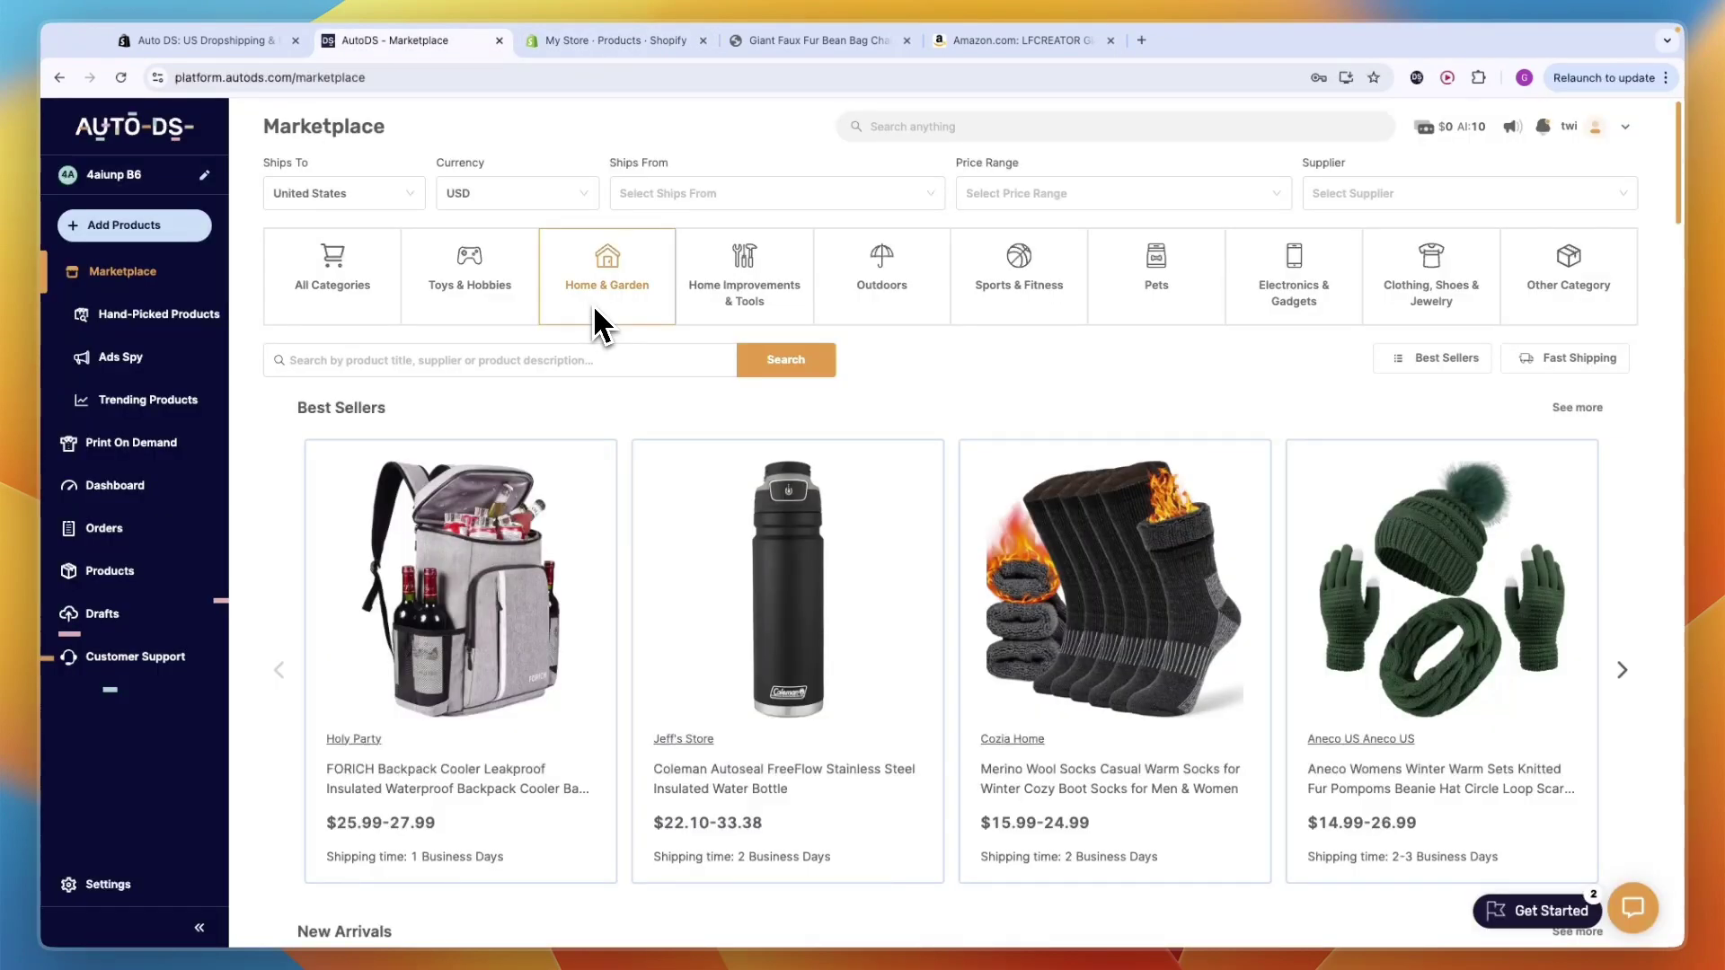